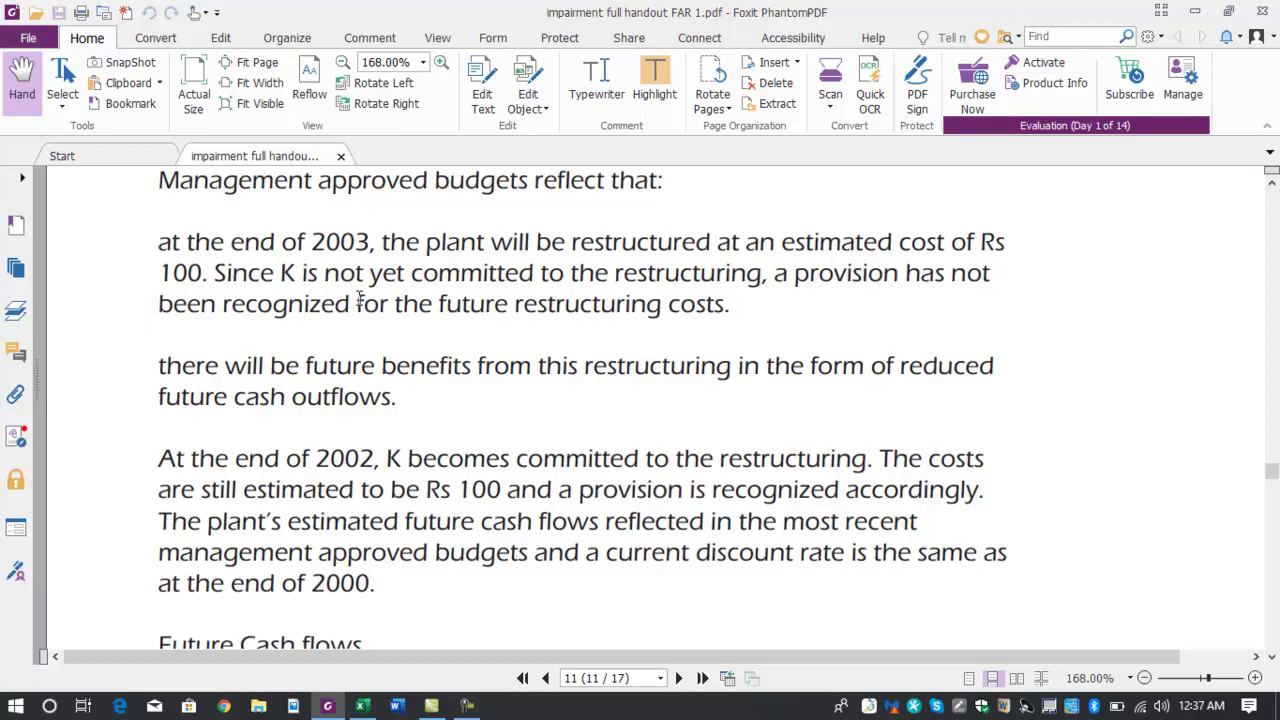
- Switch from the handout's future cash flow table to the Excel workbook and enter the headings Yr, CF and PV in A6:C6
scroll(359, 298, down, 3)
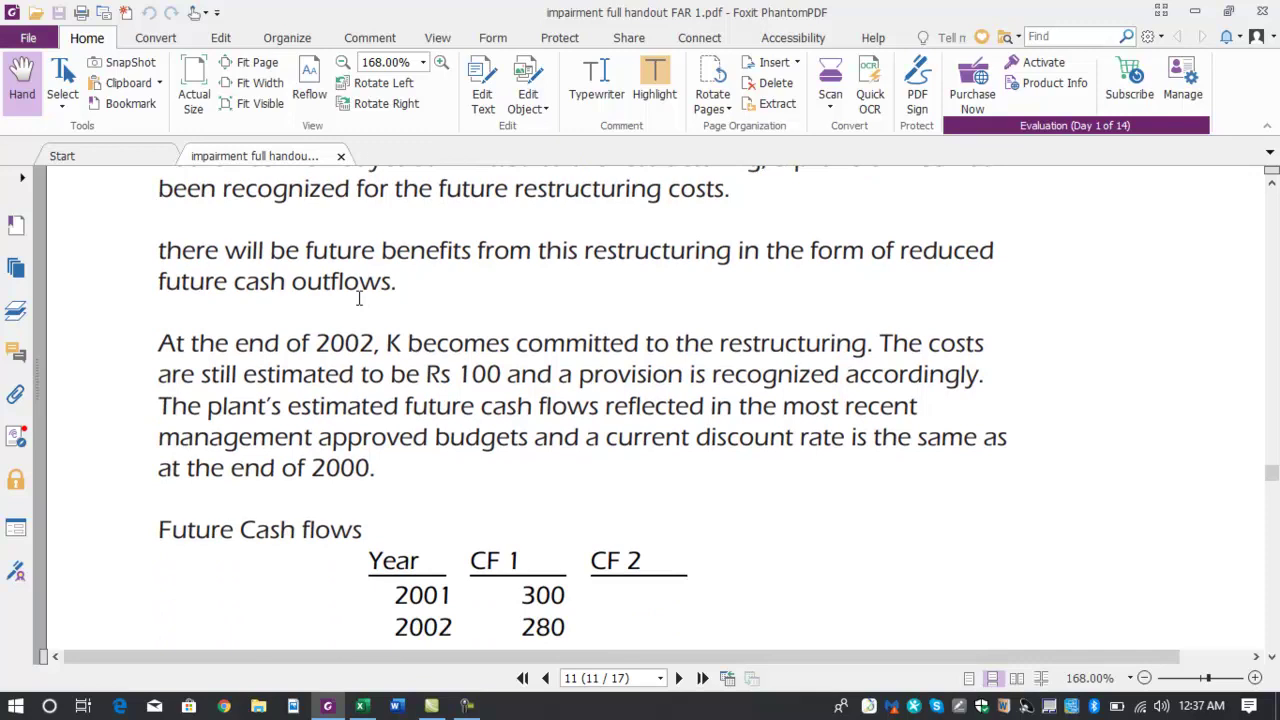
scroll(359, 298, down, 8)
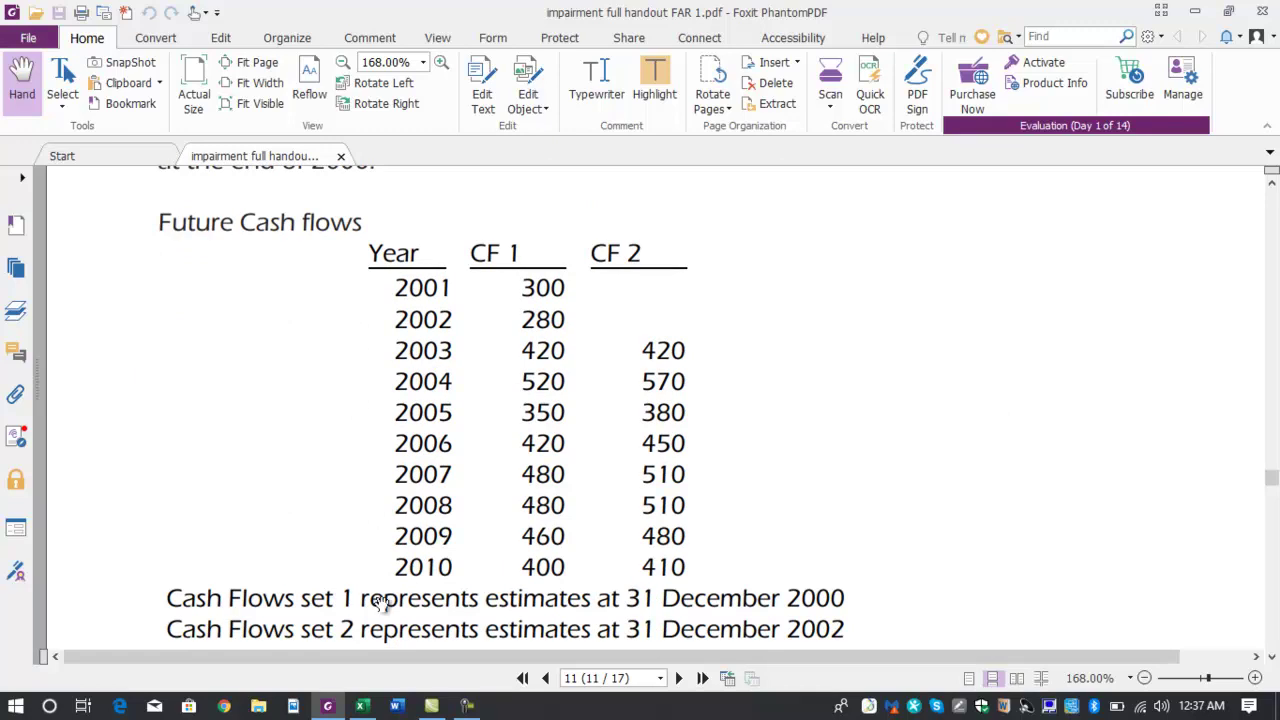
click(362, 705)
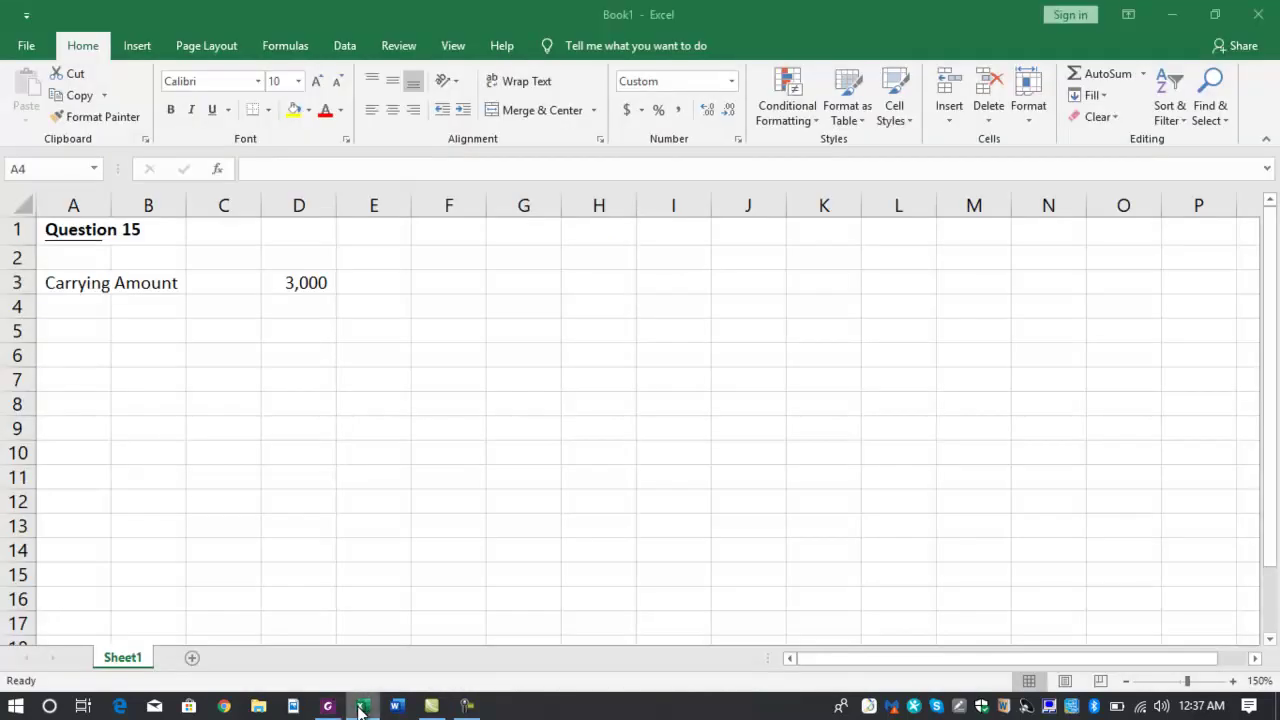
key(Return)
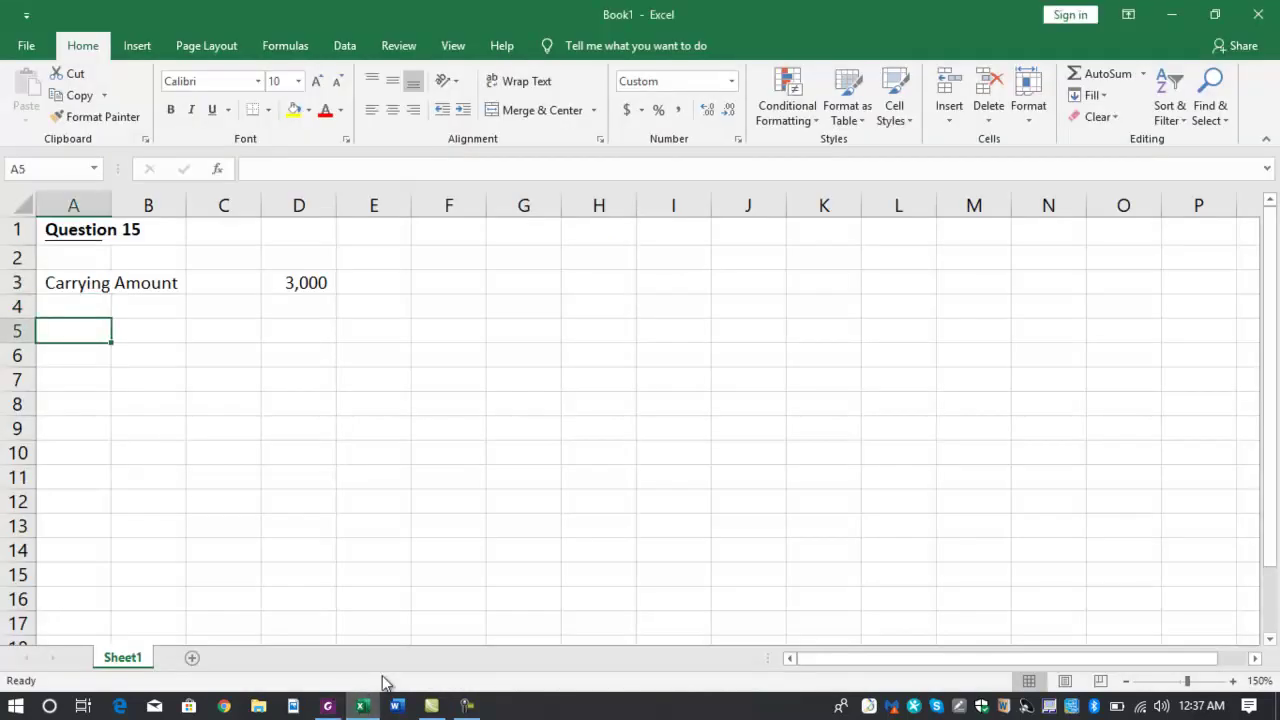
key(Return)
text(Yr)
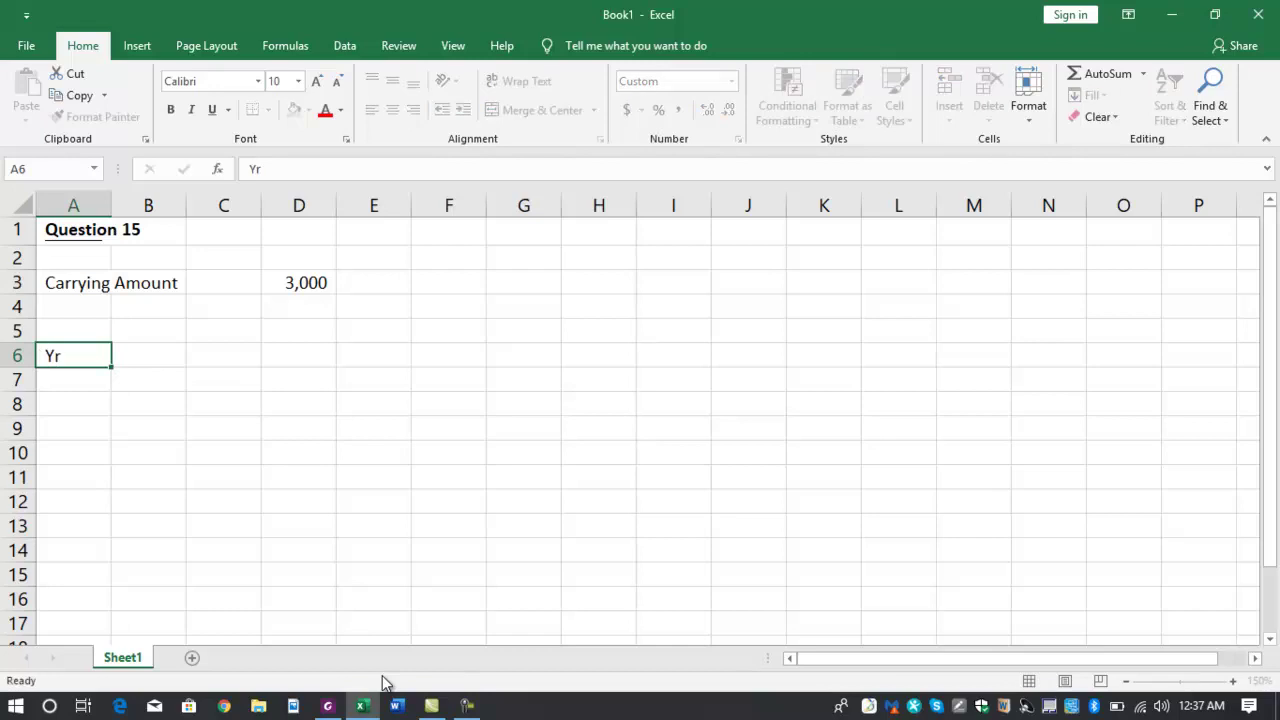
key(Tab)
text(CF)
key(Tab)
text(PV)
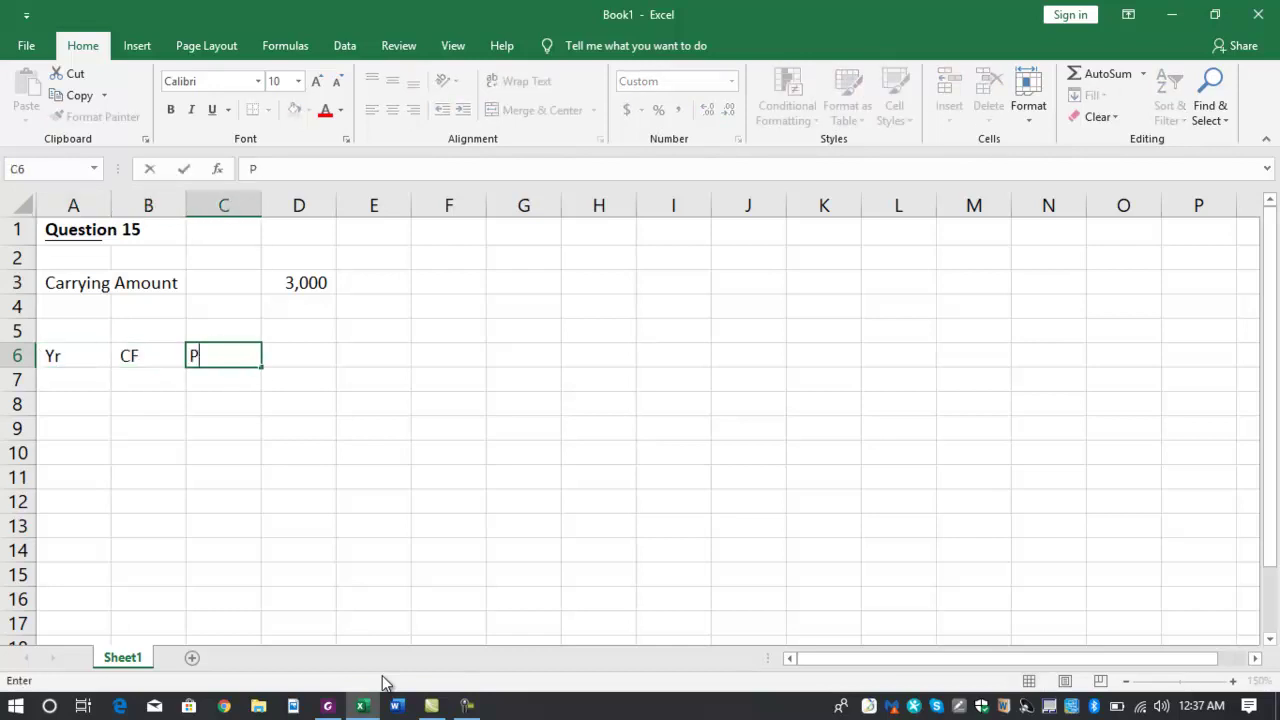
- Underline the three headings in A6:C6
key(Left)
key(Left)
key(shift+Right)
key(shift+Right)
key(ctrl+u)
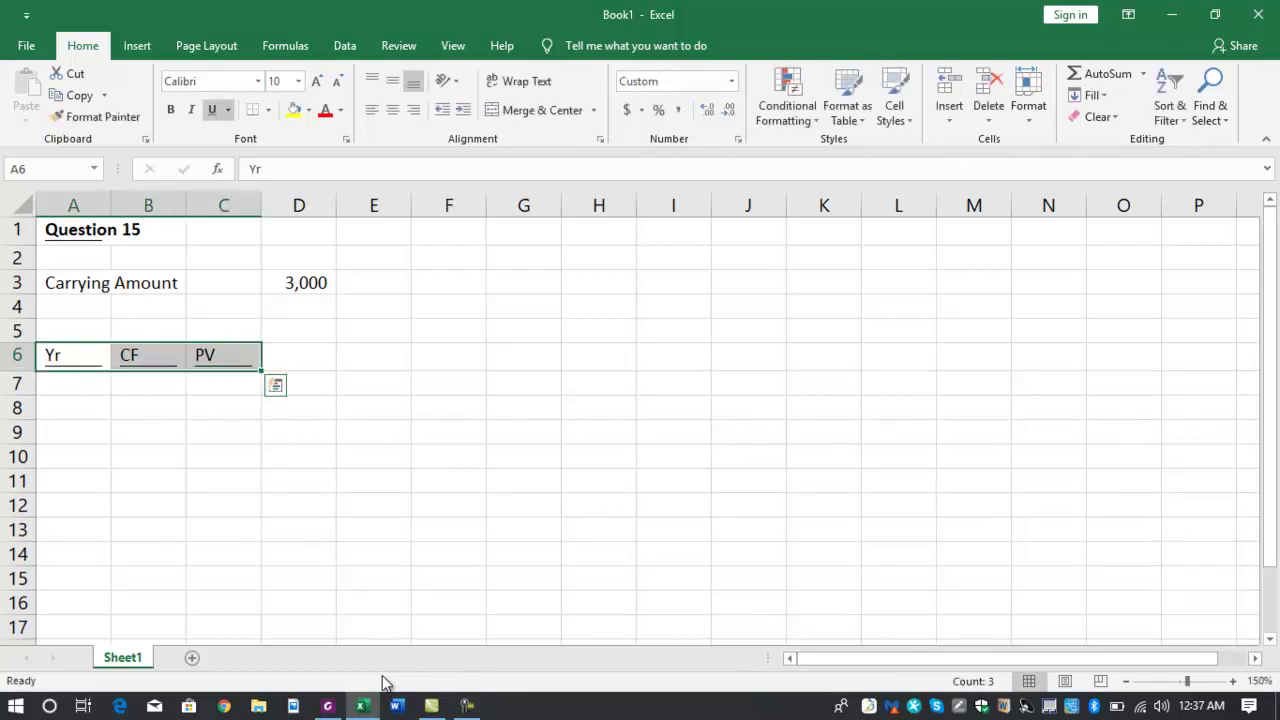
- Number the years 1 through 10 in cells A7:A16 under the Yr heading
key(Down)
text(1 2 3 4 5 6 )
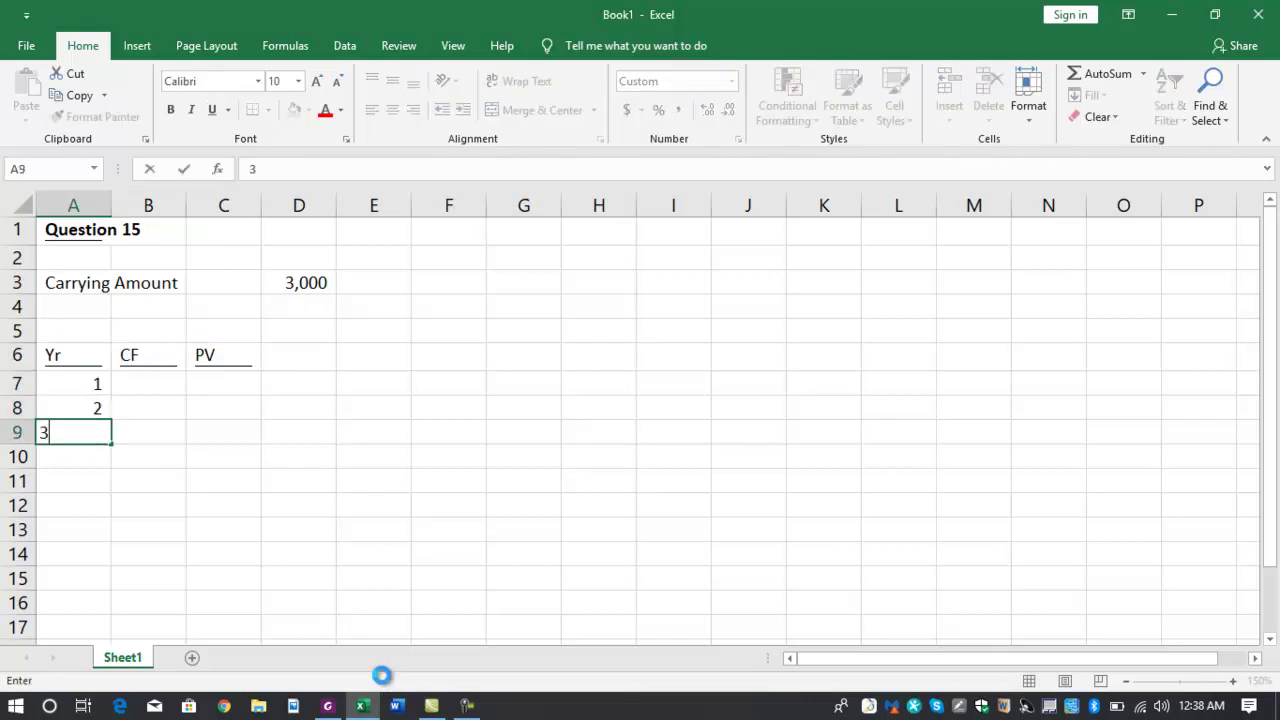
text(7)
key(Return)
text(8)
key(Return)
text(9)
key(Return)
text(10)
key(Tab)
- Consult the handout and enter the cash flows 300, 280 and 400 for years 1 to 3 in B7:B9
key(Up)
key(Up)
key(Up)
key(Up)
key(Up)
key(Up)
key(Up)
key(Up)
key(Up)
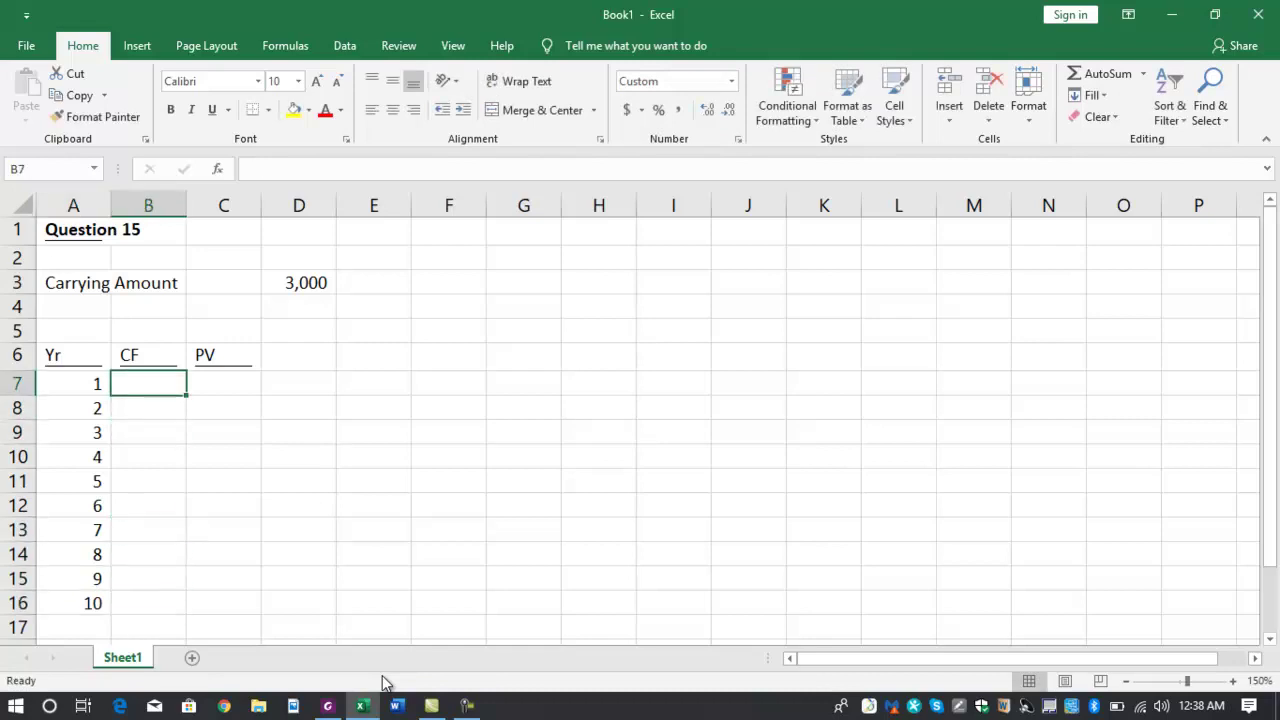
key(Up)
key(Down)
key(alt+Tab)
key(alt+Tab)
text(300)
key(Return)
text(280)
key(Return)
text(400)
key(Return)
- Fill in the CF 1 cash flows 520, 350, 420 and 480 for years 4 to 7 from the handout in B10:B13
key(alt+Tab)
key(alt+Tab)
text(520)
key(Return)
text(350)
key(alt+Tab)
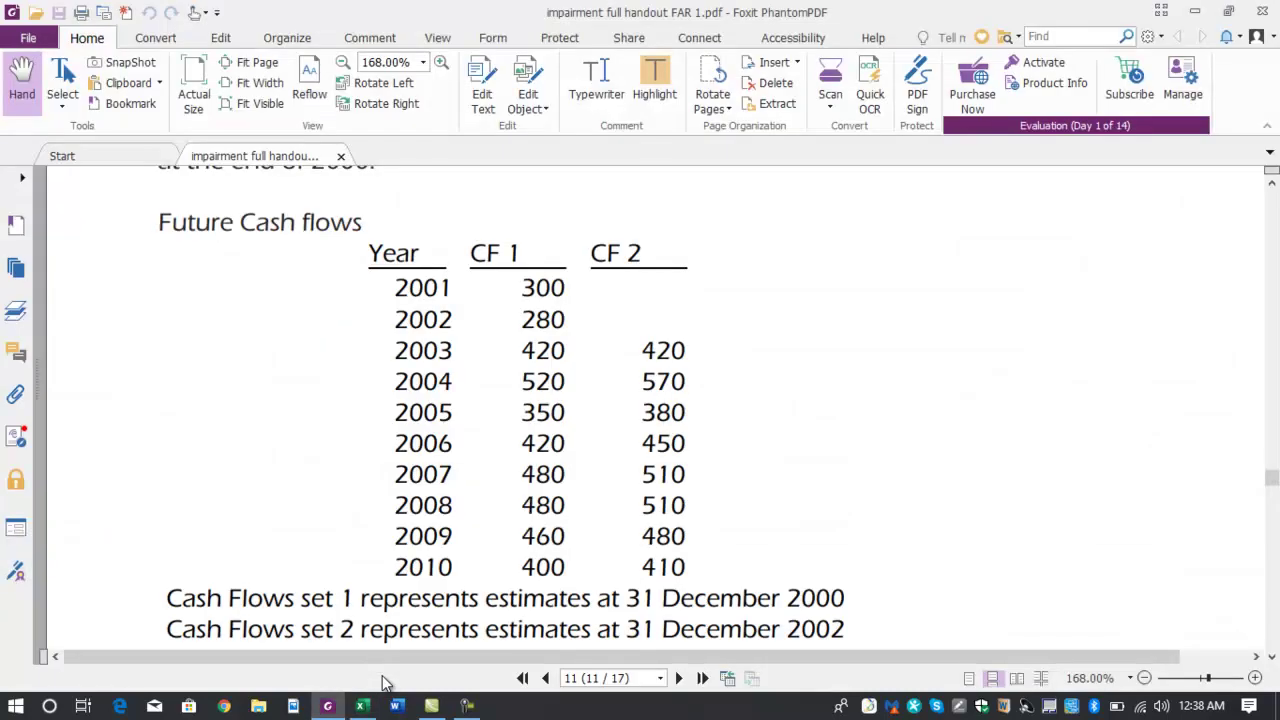
key(alt+Tab)
text(420)
key(Return)
text(480)
key(Return)
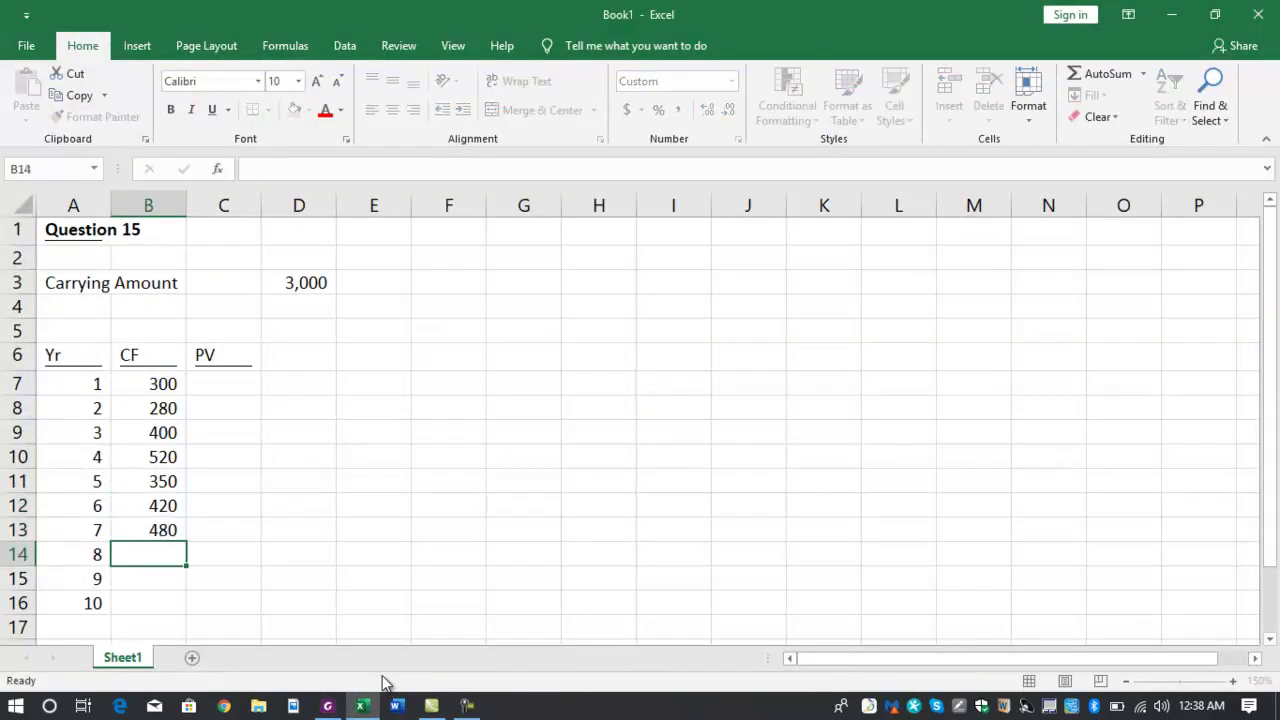
- Complete the cash flow column with 480, 460 and 400 for years 8 to 10 from the handout in B14:B16
key(alt+Tab)
key(alt+Tab)
text(480)
key(Return)
key(alt+Tab)
key(alt+Tab)
text(460)
key(Return)
text(400)
key(Right)
- Calculate the year 1 present value in C7 with the formula +B7/1.14^A7
key(Up)
key(Up)
key(Up)
key(Up)
key(Up)
key(Up)
key(Up)
key(Up)
key(Up)
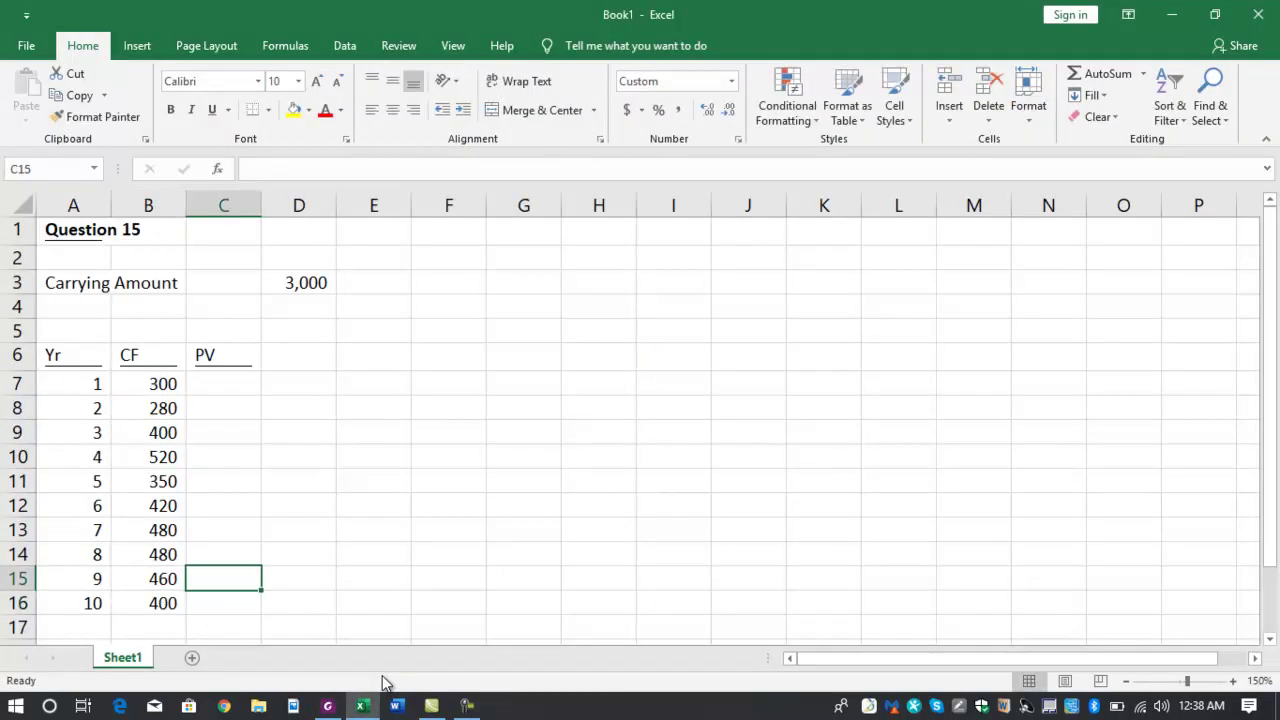
text(+)
key(Left)
text(/.111.14^A7)
key(Return)
- Copy the present value formula from C7 down to C8:C16
key(Up)
key(ctrl+c)
key(Down)
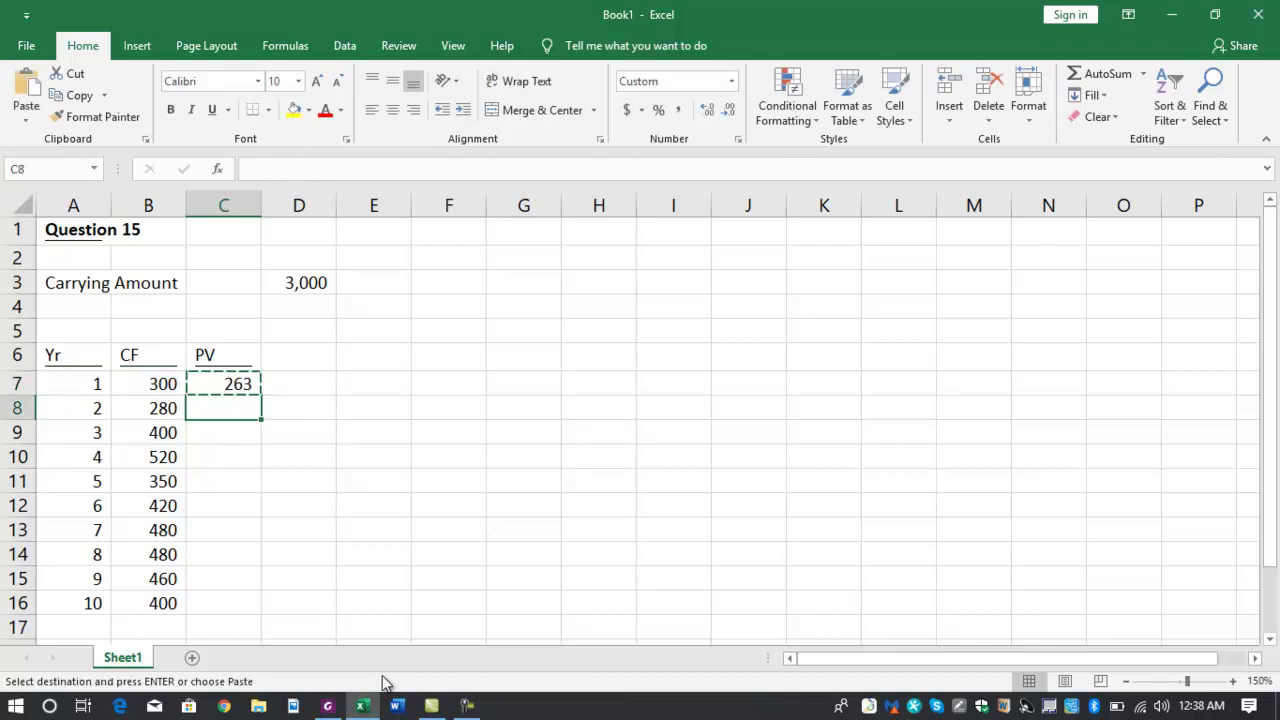
key(shift+Down)
key(shift+Down)
key(shift+Down)
key(shift+Down)
key(shift+Down)
key(shift+Down)
key(shift+Down)
key(shift+Down)
key(Return)
- Total the present values in C17 with AutoSum
key(Down)
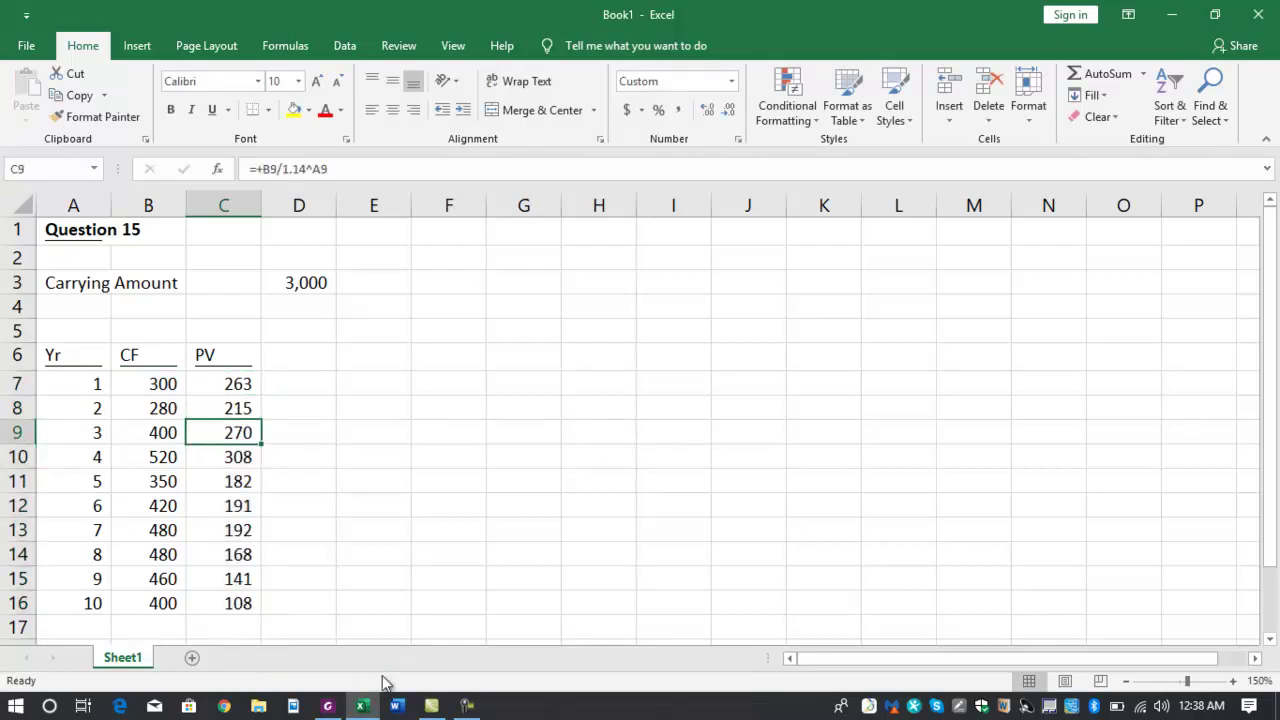
key(ctrl+Down)
key(Down)
key(alt+equal)
key(Return)
- Apply a double bottom border to the total in C17 and a single bottom border to C16
key(Up)
key(alt+h)
key(b)
key(b)
key(Up)
key(alt+h)
key(b)
key(o)
- Enter the label "VIU (RA)" in A4 below Carrying Amount
key(ctrl+Up)
key(Up)
key(Left)
key(Left)
key(Up)
text(V)
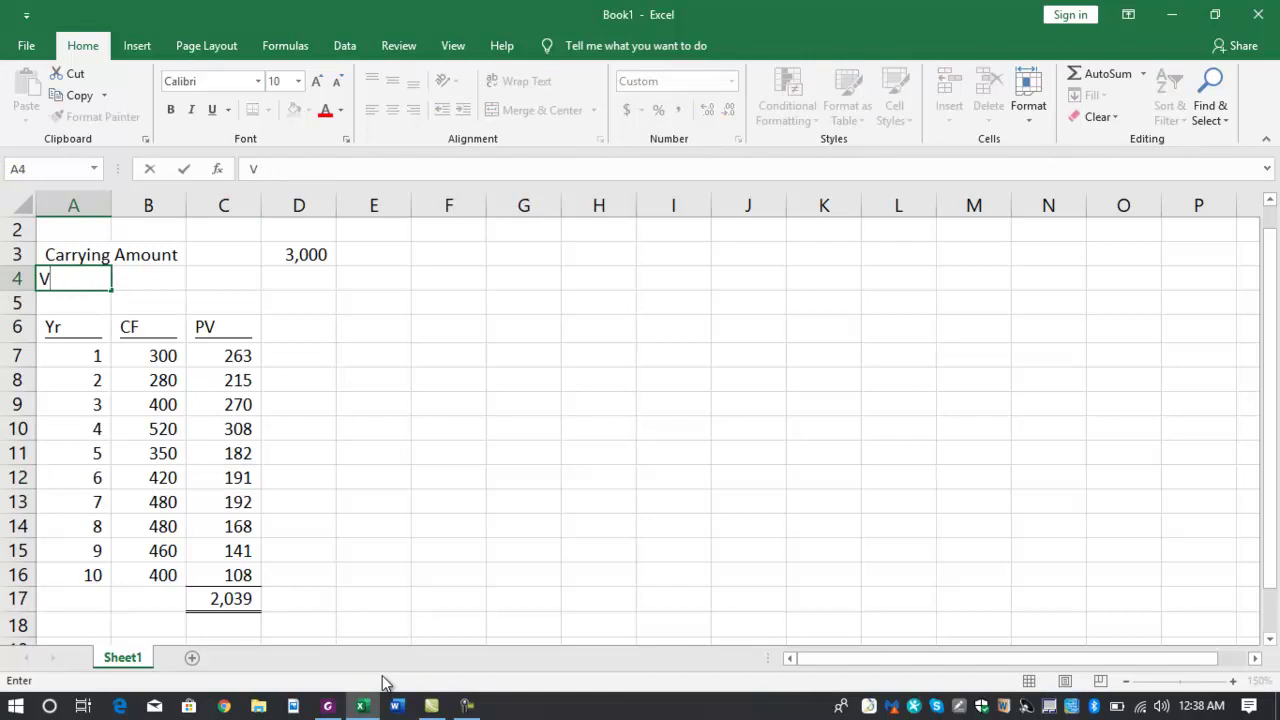
text(alu eRA)
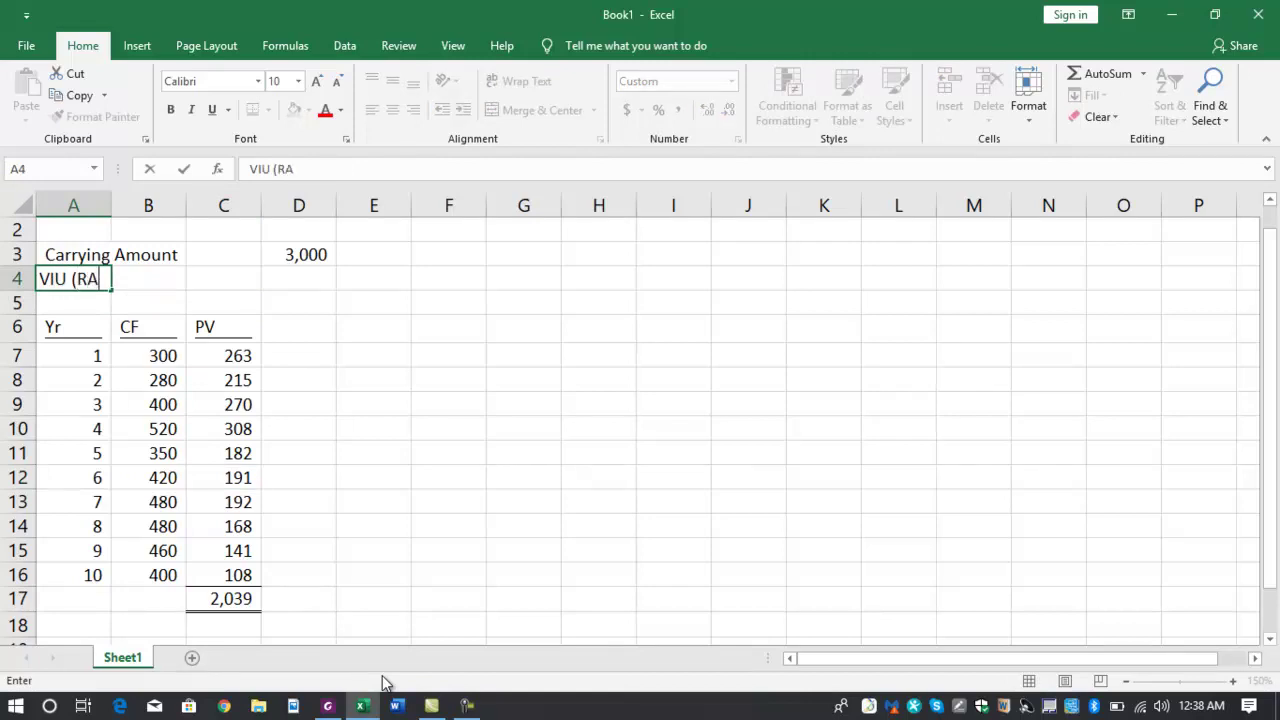
text())
- Link D4 to the present value total in C17 as the value in use
key(Right)
key(Right)
key(Right)
text(+)
key(Down)
key(Down)
key(Down)
key(Down)
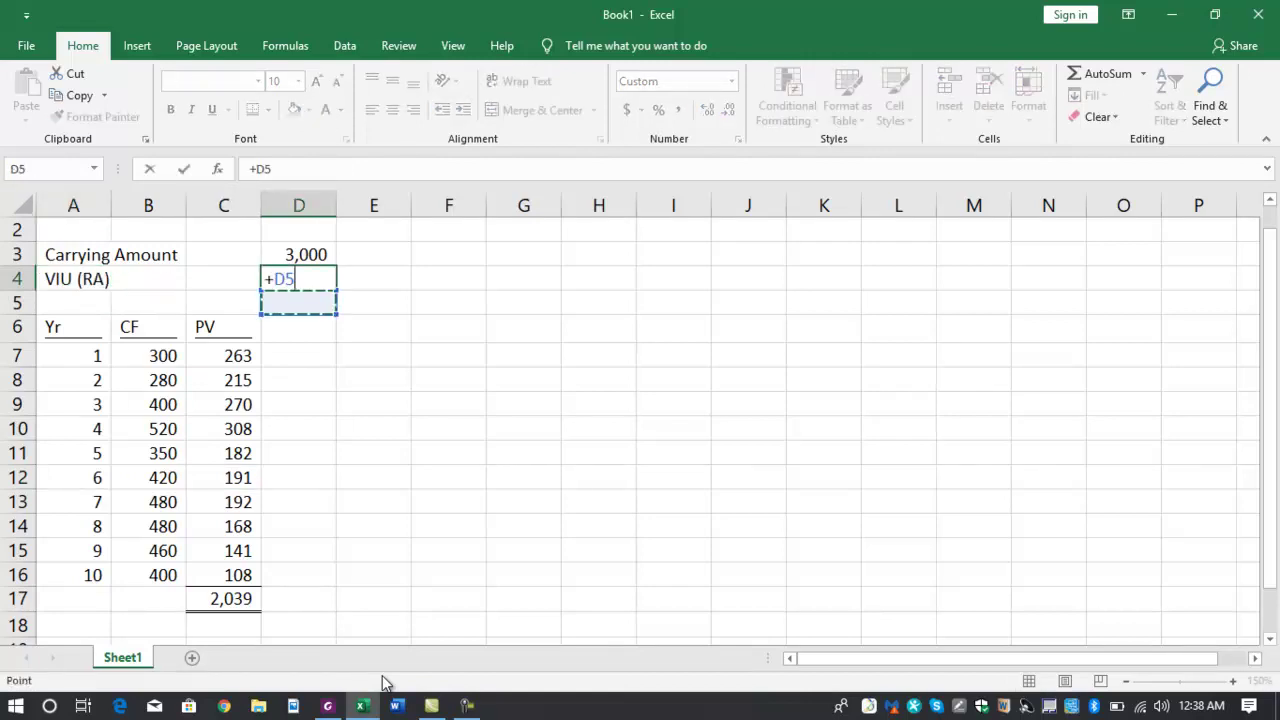
key(Down)
key(Down)
key(Down)
key(Down)
key(Down)
key(Down)
key(Down)
key(Down)
key(Down)
key(Left)
key(Return)
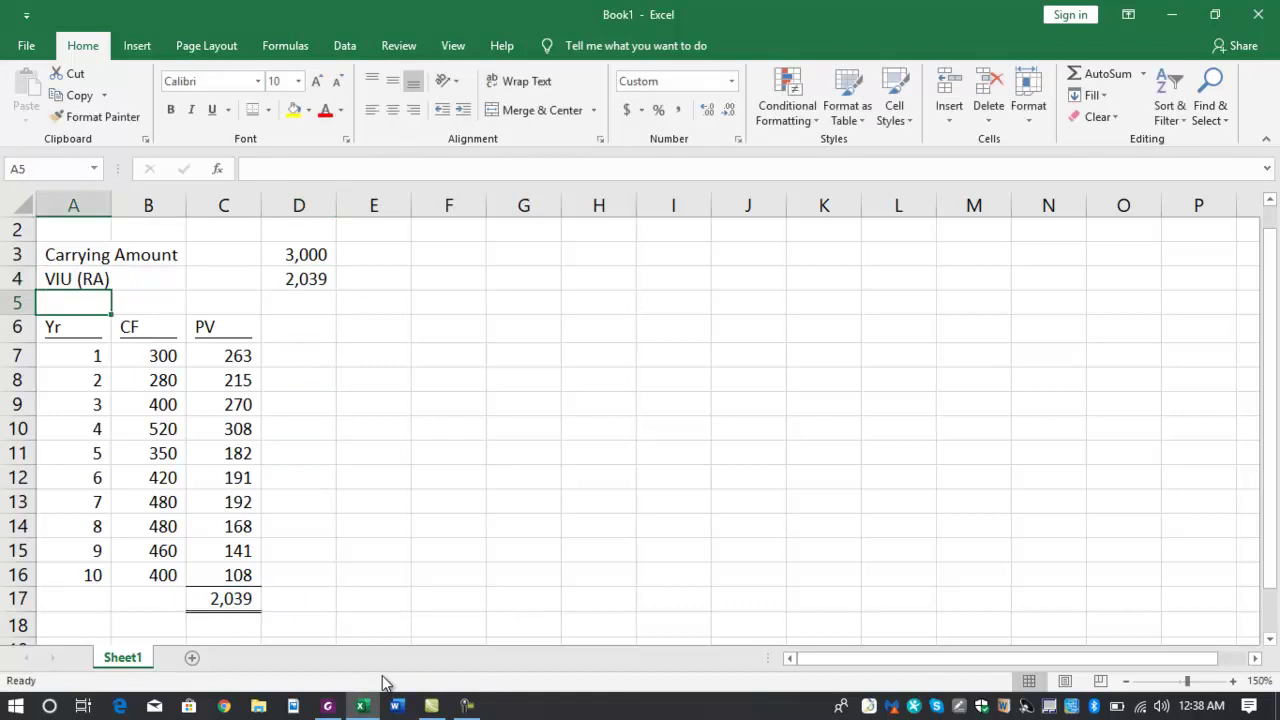
- Label A5 "Impaired" and calculate the impairment in D5 with the formula +D3-D4
text(I)
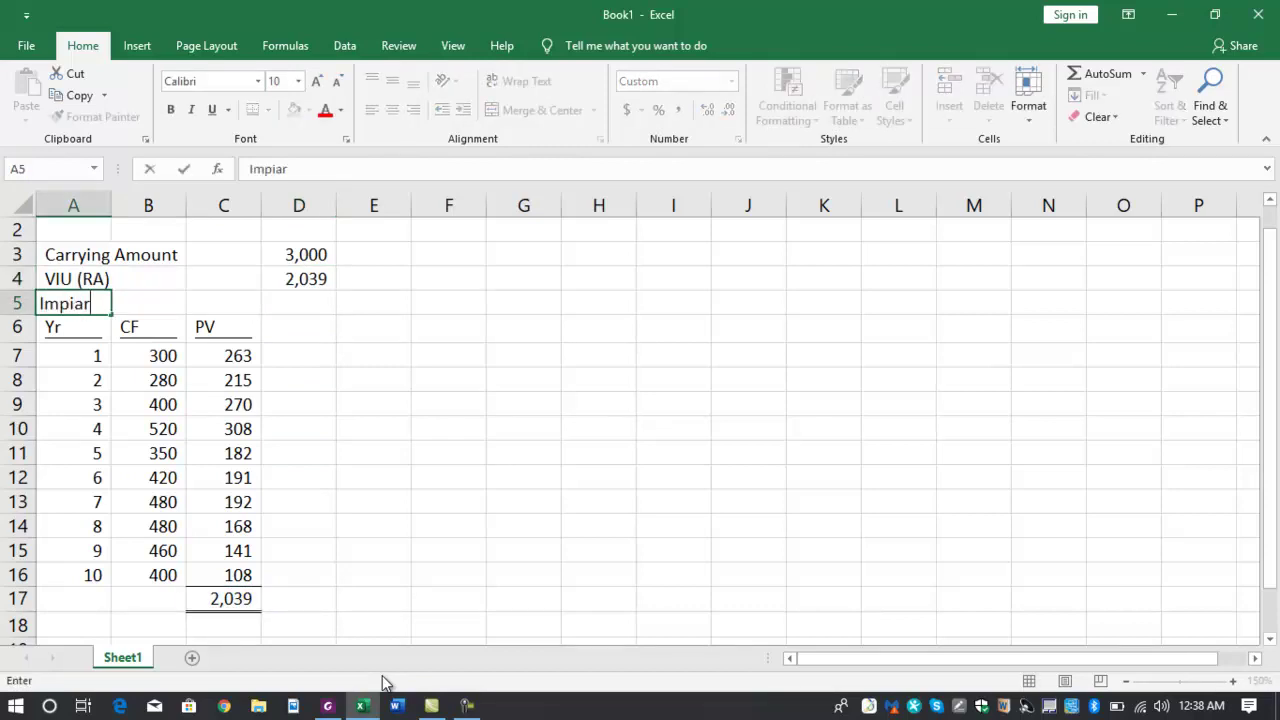
text(mpaired)
key(Right)
key(Right)
key(Right)
text(+)
key(Up)
key(Up)
text(-)
key(Up)
key(Return)
- Apply a top and double bottom border to the impairment amount in D5
key(Up)
key(Right)
key(Right)
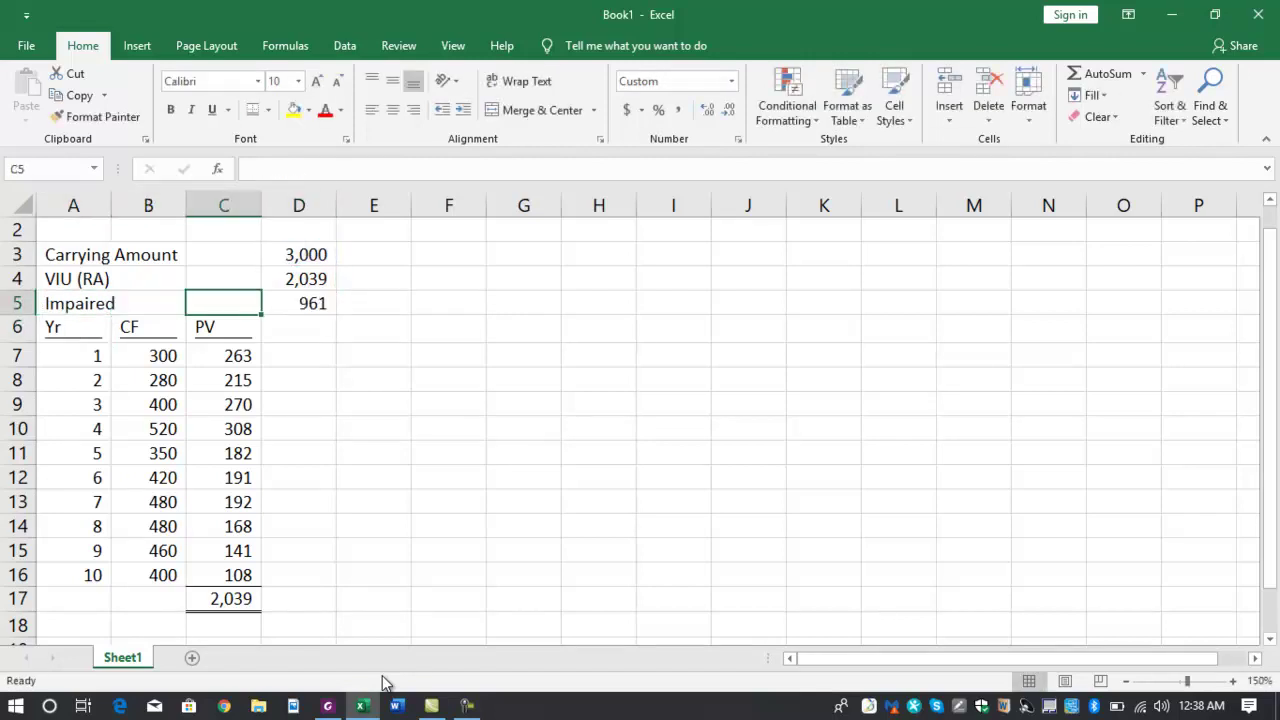
key(Right)
key(alt)
key(h)
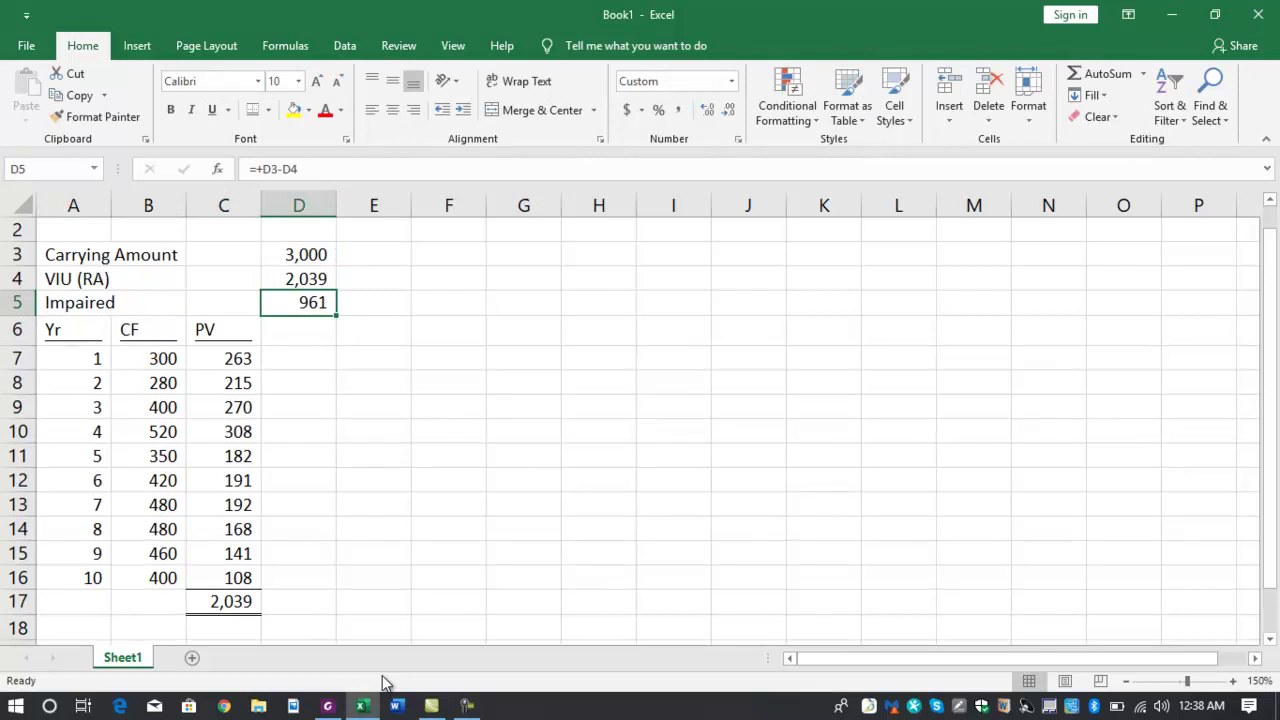
key(b)
key(u)
- Enter the label "Revised CA" in E3 beside the carrying amount
key(Right)
key(Up)
key(Up)
key(Up)
key(Up)
key(Down)
key(Down)
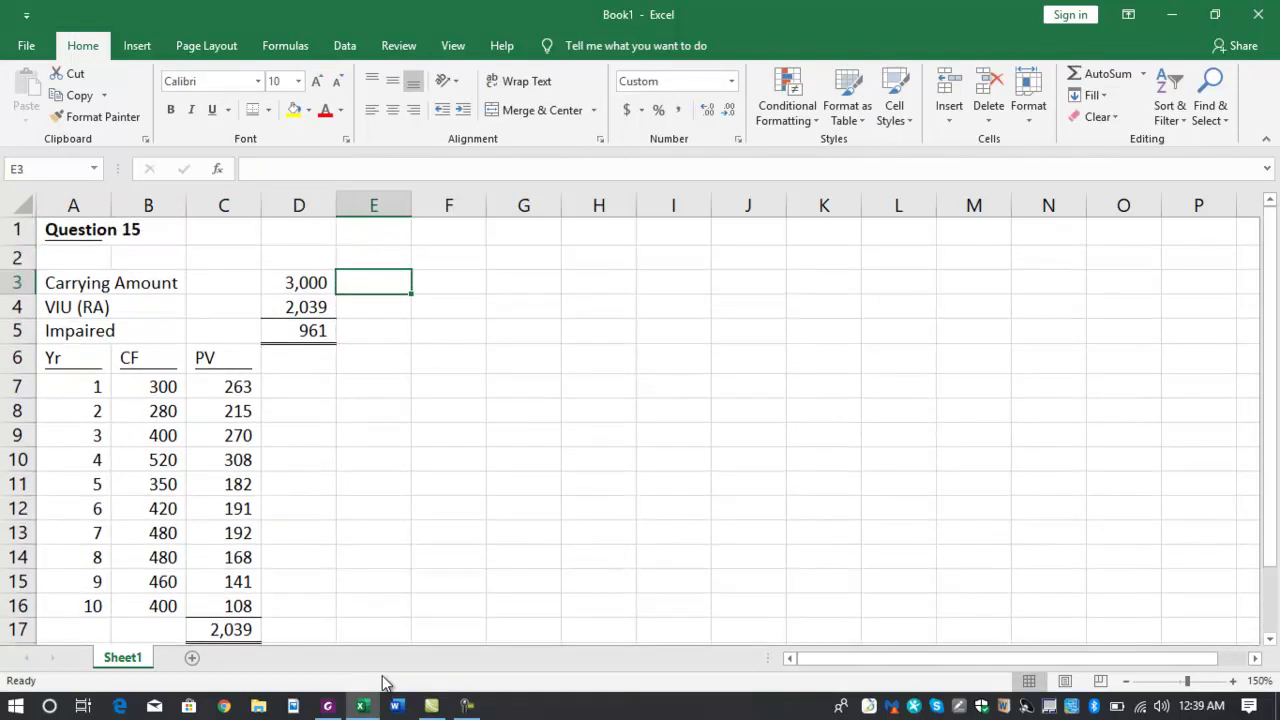
text(Revsis)
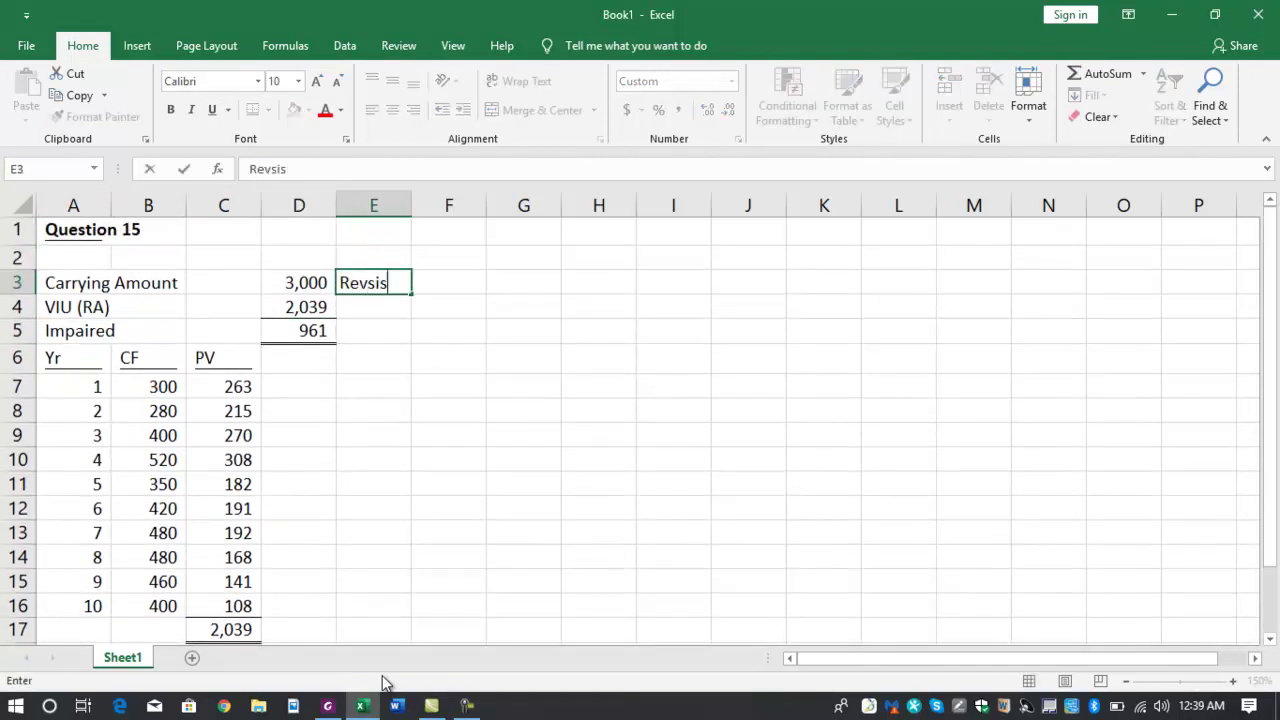
text(ed)
key(BackSpace)
key(BackSpace)
text(A)
key(Right)
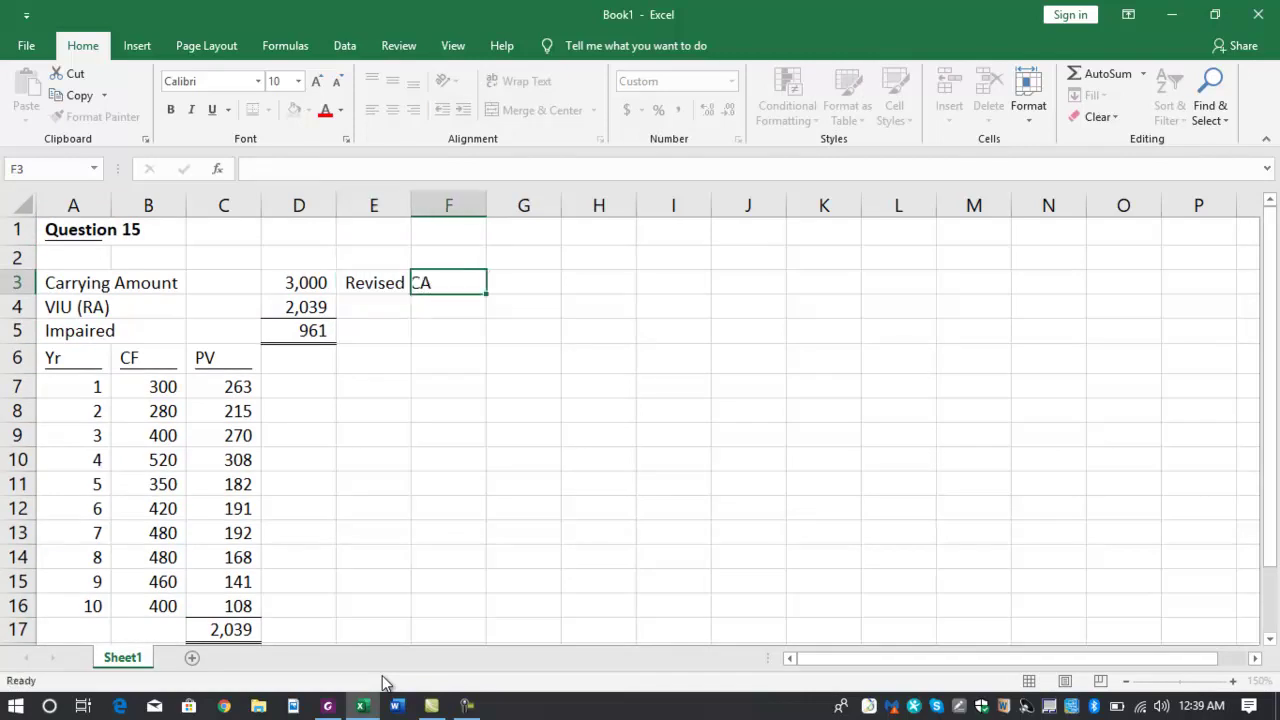
- Link G3 to the value in use in D4 as the revised carrying amount
key(Right)
text(+)
key(Down)
key(Left)
key(Left)
key(Left)
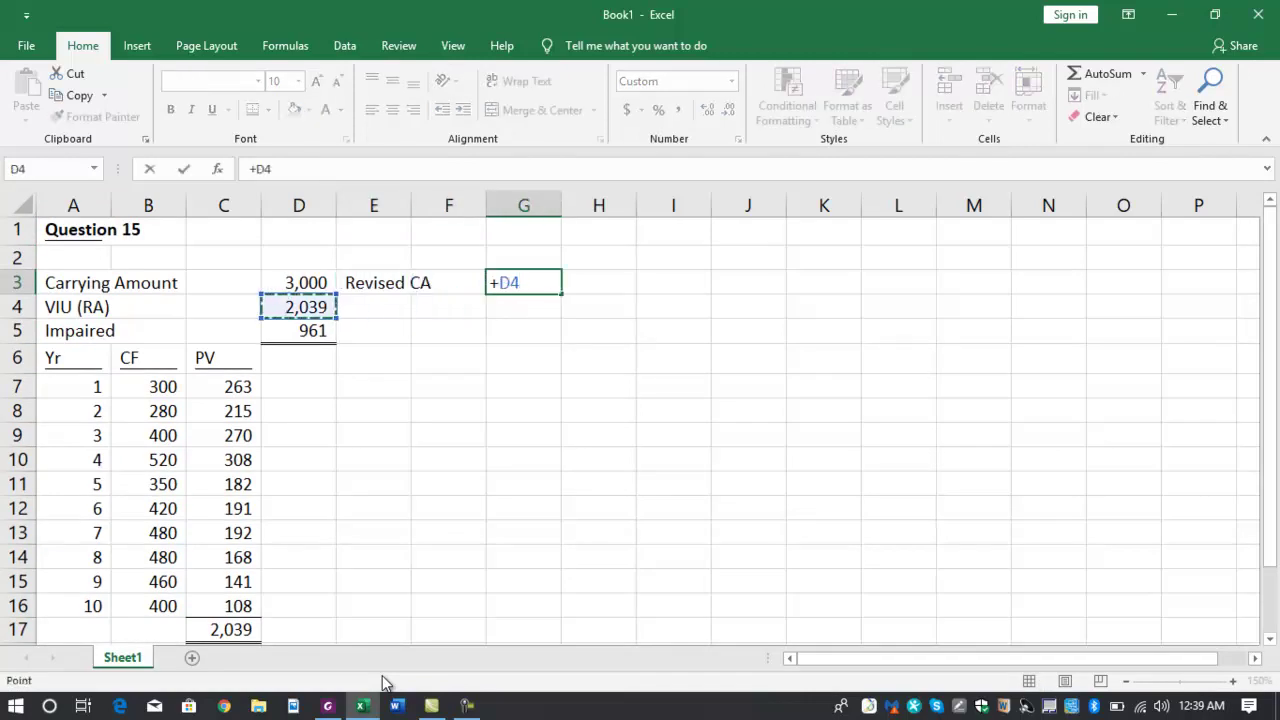
key(Return)
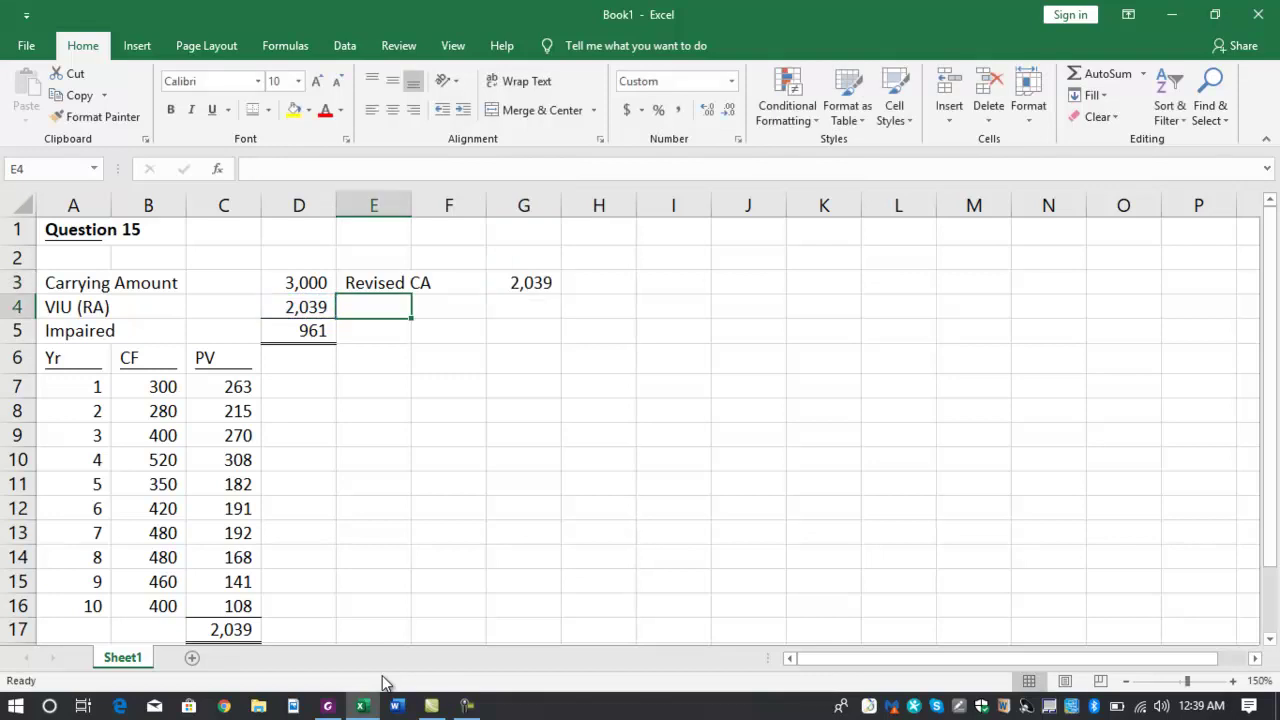
- Label E4 "Depr" and calculate two years' depreciation in G4 with the formula -G3/10*2
text(Depr)
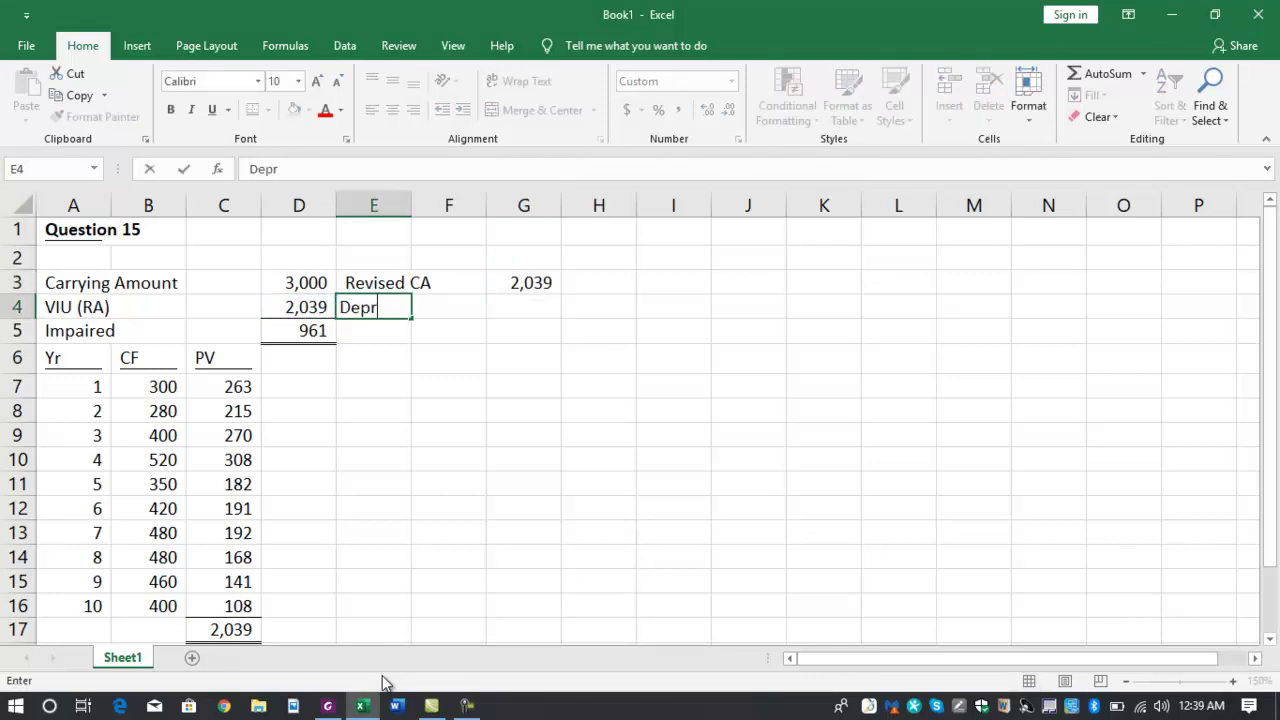
key(Right)
key(Right)
text(-)
key(Up)
text(/10*2)
key(Return)
- Sum the revised carrying amount and depreciation in G5, and apply a bottom border to G4
key(Right)
key(Right)
key(alt+equal)
key(Return)
key(Up)
key(Up)
key(alt+h)
key(b)
key(i)
key(Escape)
key(Escape)
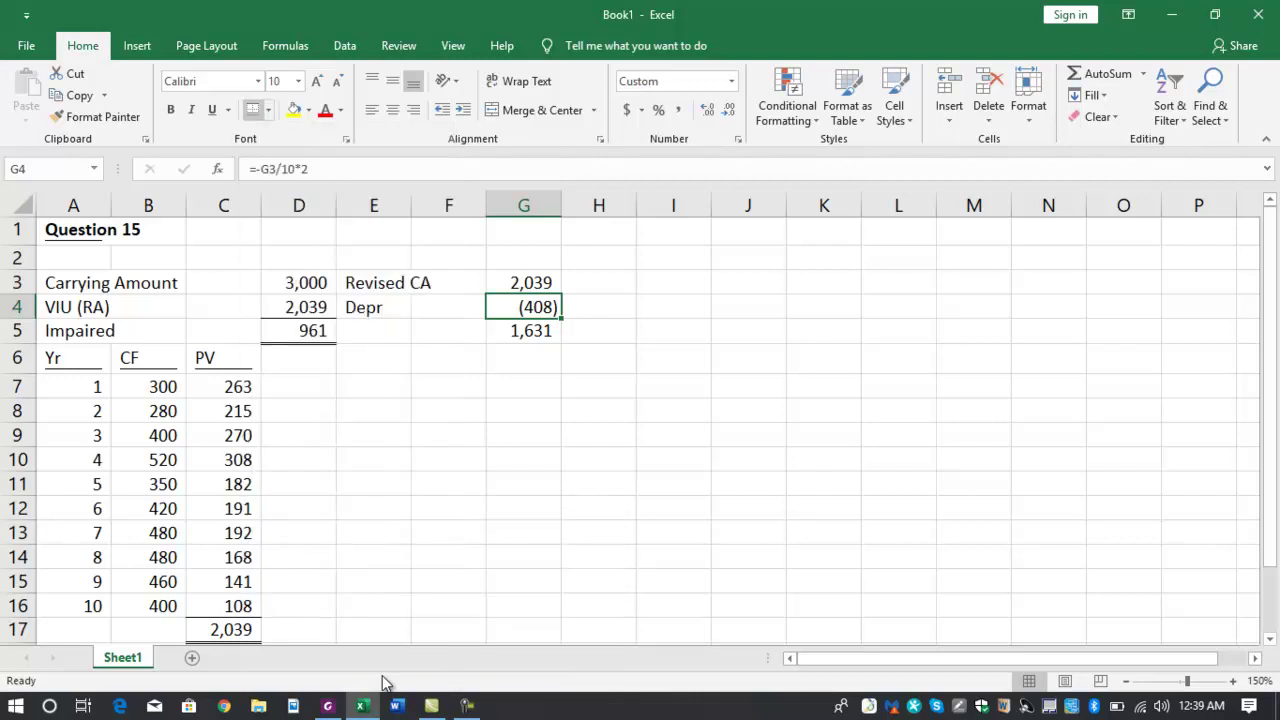
text(hbi)
key(Escape)
key(alt+h)
key(b)
key(o)
- Enter the label "Would have been CA" in H3
key(Right)
key(Up)
key(Up)
key(Down)
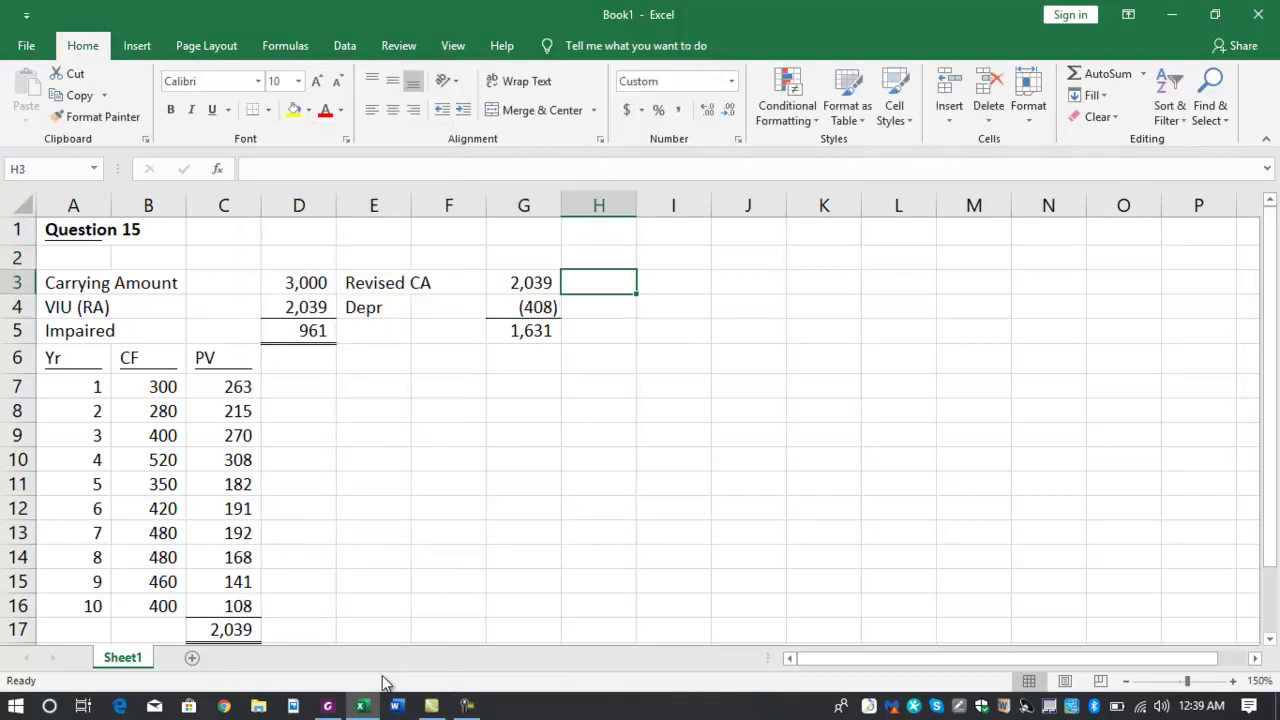
text(Would have )
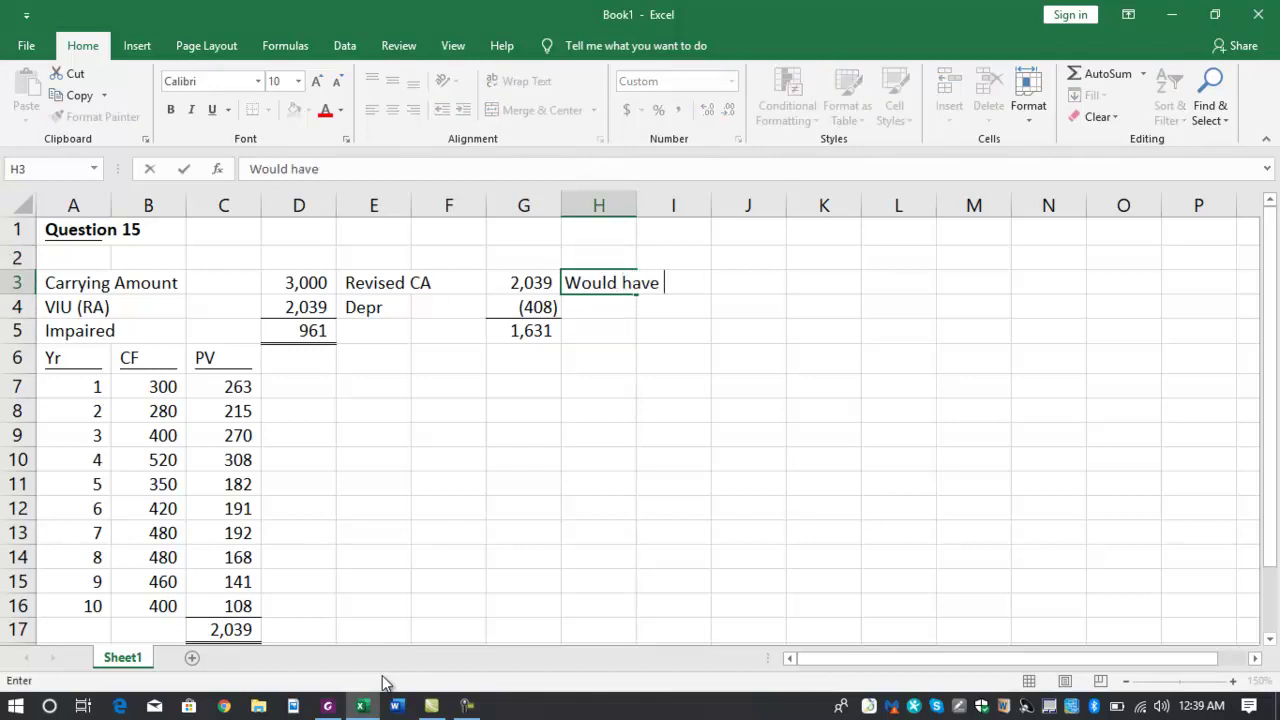
text(been CA)
- Link K3 to the original carrying amount in D3
key(Right)
key(Right)
key(Right)
text(+)
key(Left)
key(Left)
key(Left)
key(Left)
key(Left)
key(Left)
key(Left)
key(Return)
- Label H4 "Depr" and enter the depreciation formula -K3/10*8 in K4
key(Left)
key(Left)
key(Left)
text(Depr)
key(Right)
key(Right)
text(-)
key(Escape)
key(Right)
text(-)
key(Up)
text(/)
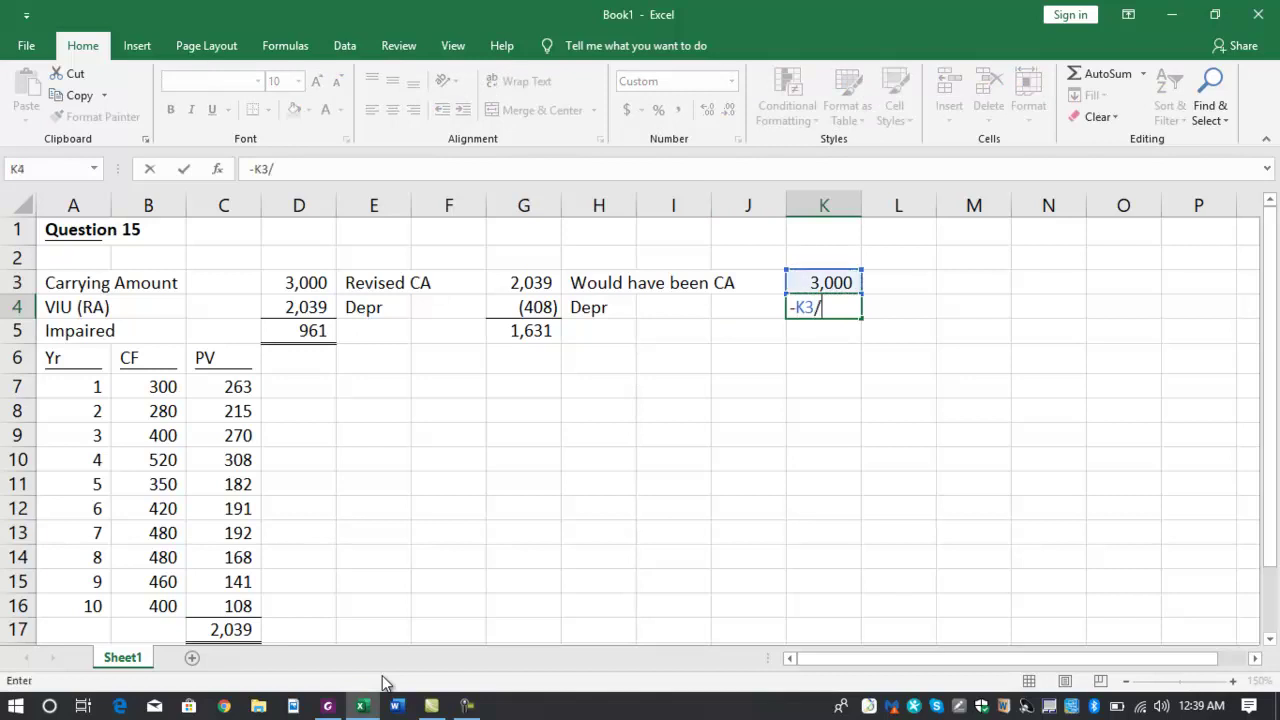
text(10*8)
key(Return)
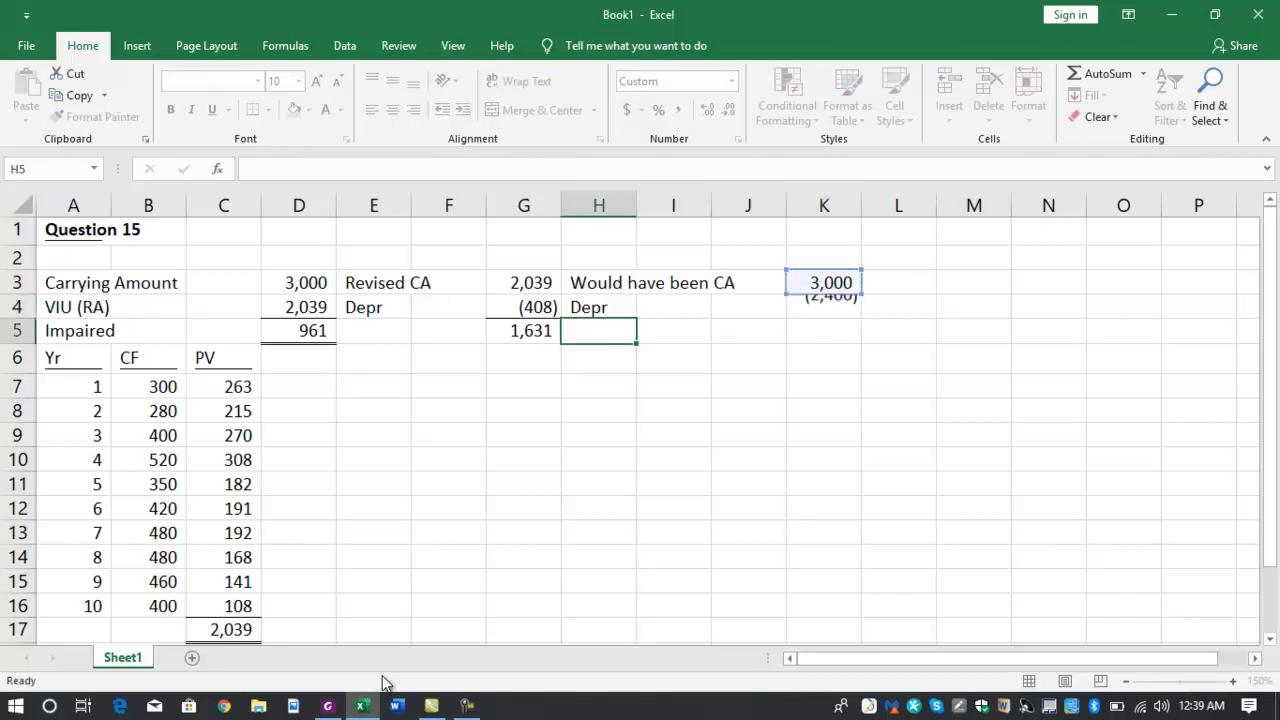
- Correct the depreciation formula in K4 to -K3/10*2
key(Up)
key(F2)
key(BackSpace)
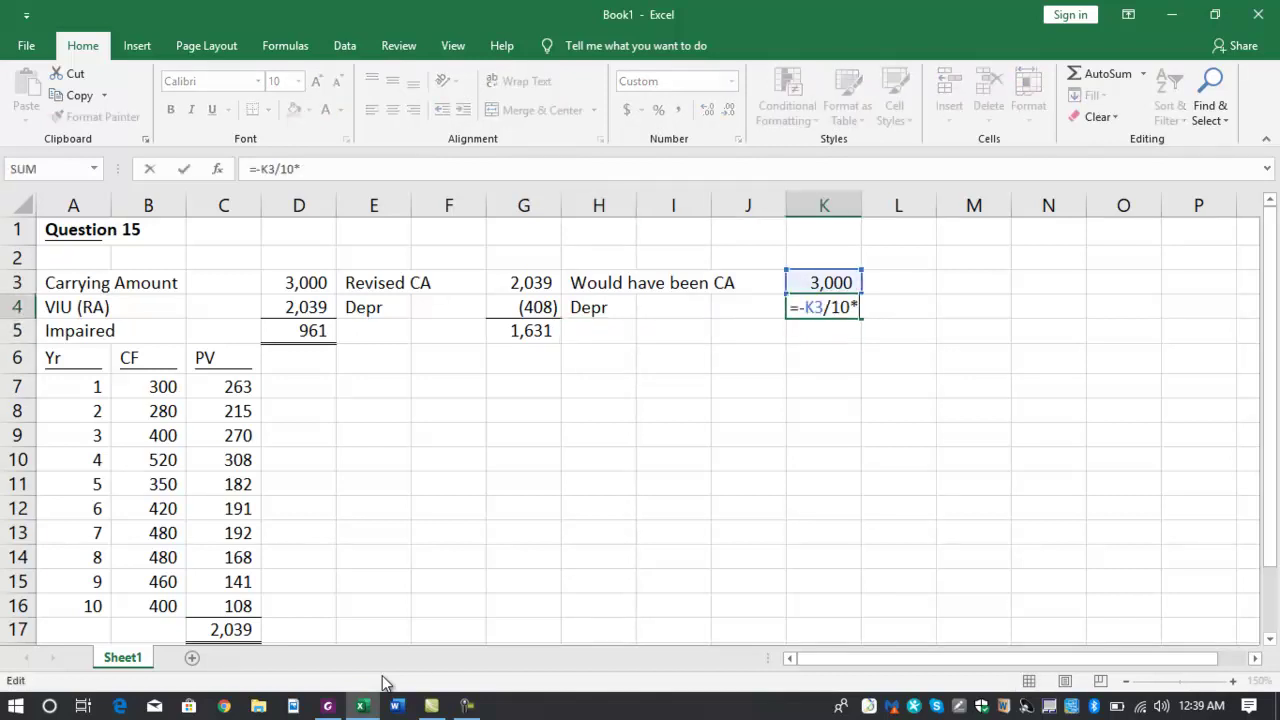
text(2)
key(Return)
- Sum the would-have-been carrying amount and depreciation in K5, with a bottom border under K4
key(alt+=)
key(alt+=)
key(Up)
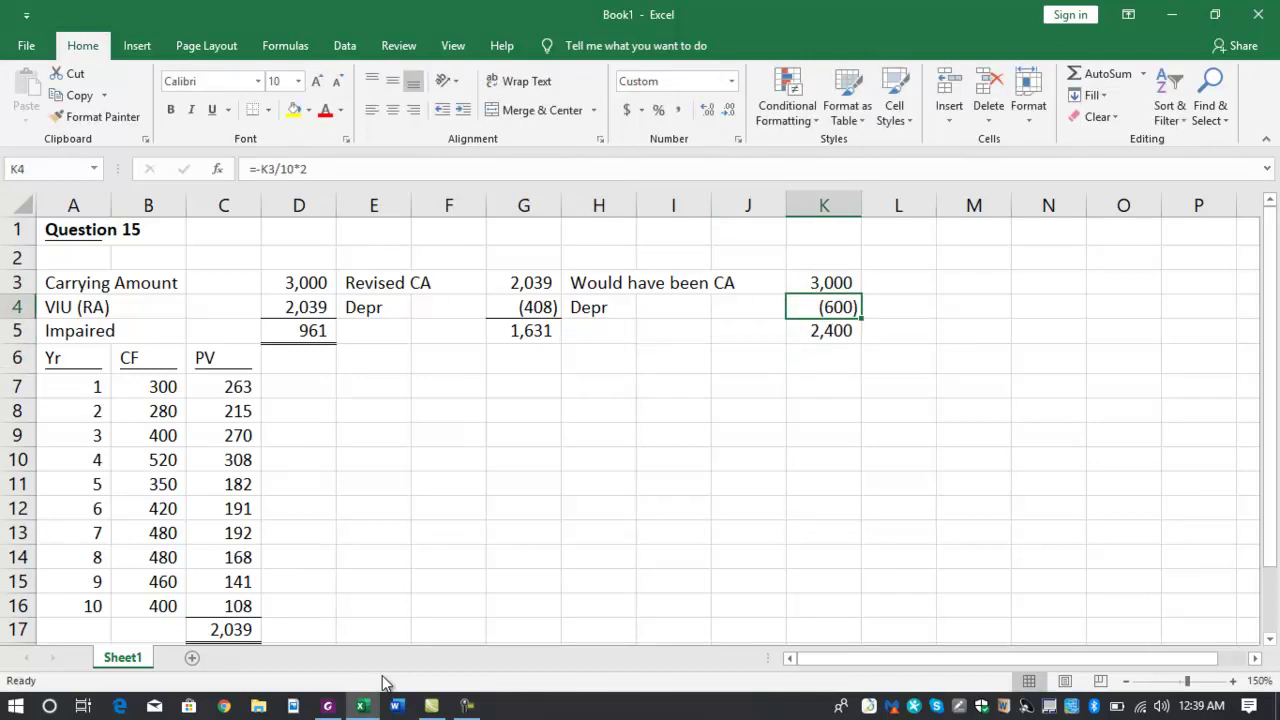
- Copy the Yr and CF columns for years 1 to 8 from A6:B14 to E6
key(Down)
key(Left)
key(Down)
key(Left)
key(Down)
key(Left)
key(Left)
key(Left)
key(Left)
key(Left)
key(Left)
key(Left)
key(Left)
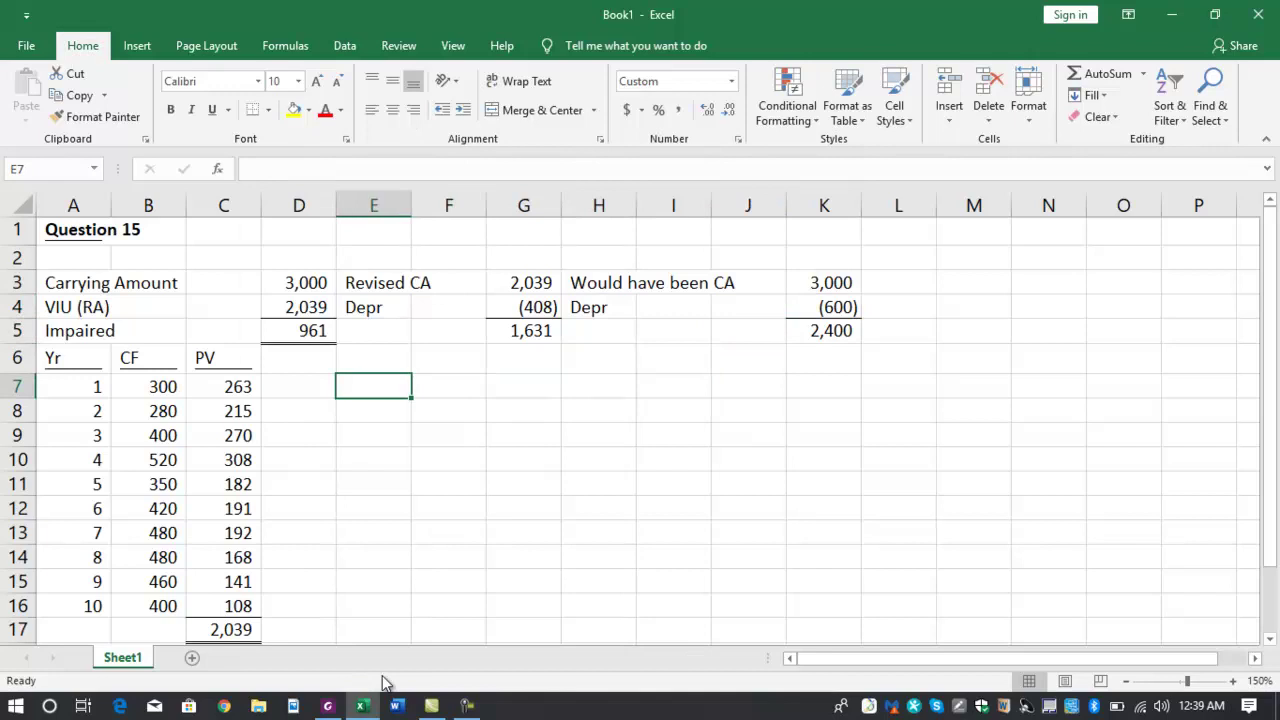
key(Up)
key(shift+Down)
key(shift+Down)
key(shift+Down)
key(shift+Down)
key(shift+Down)
key(shift+Down)
key(shift+Down)
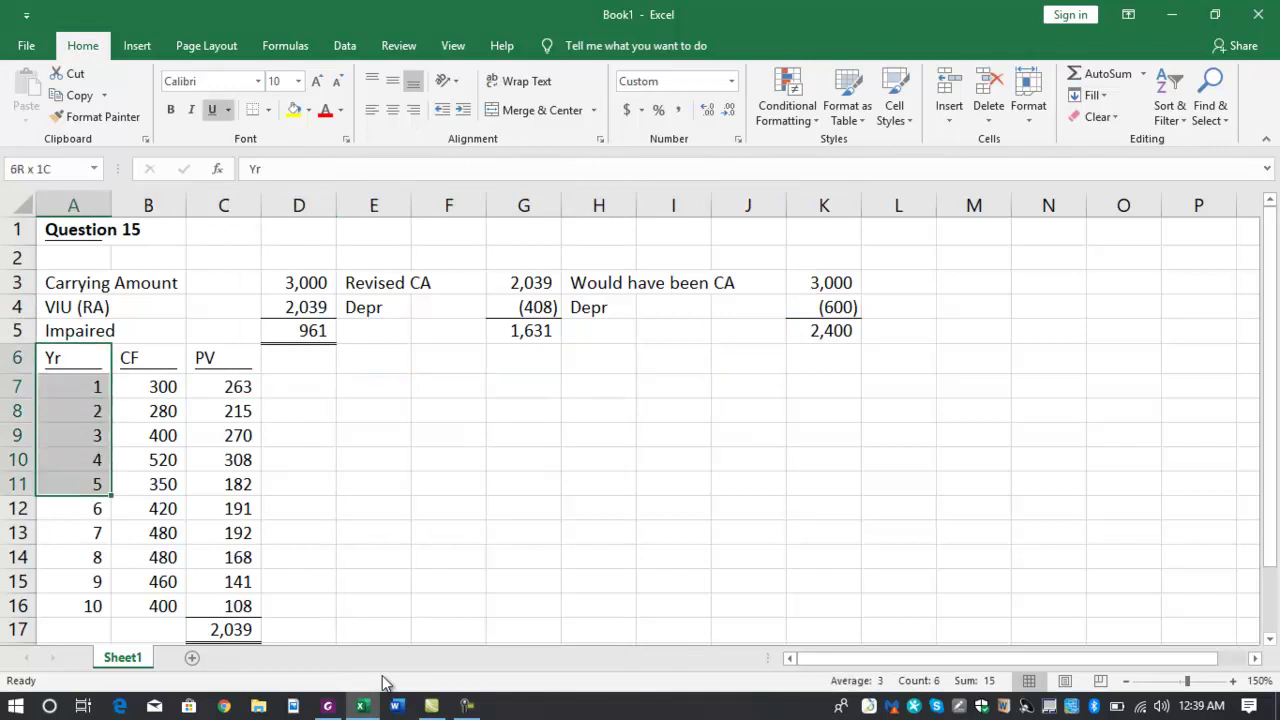
key(shift+Right)
key(shift+Down)
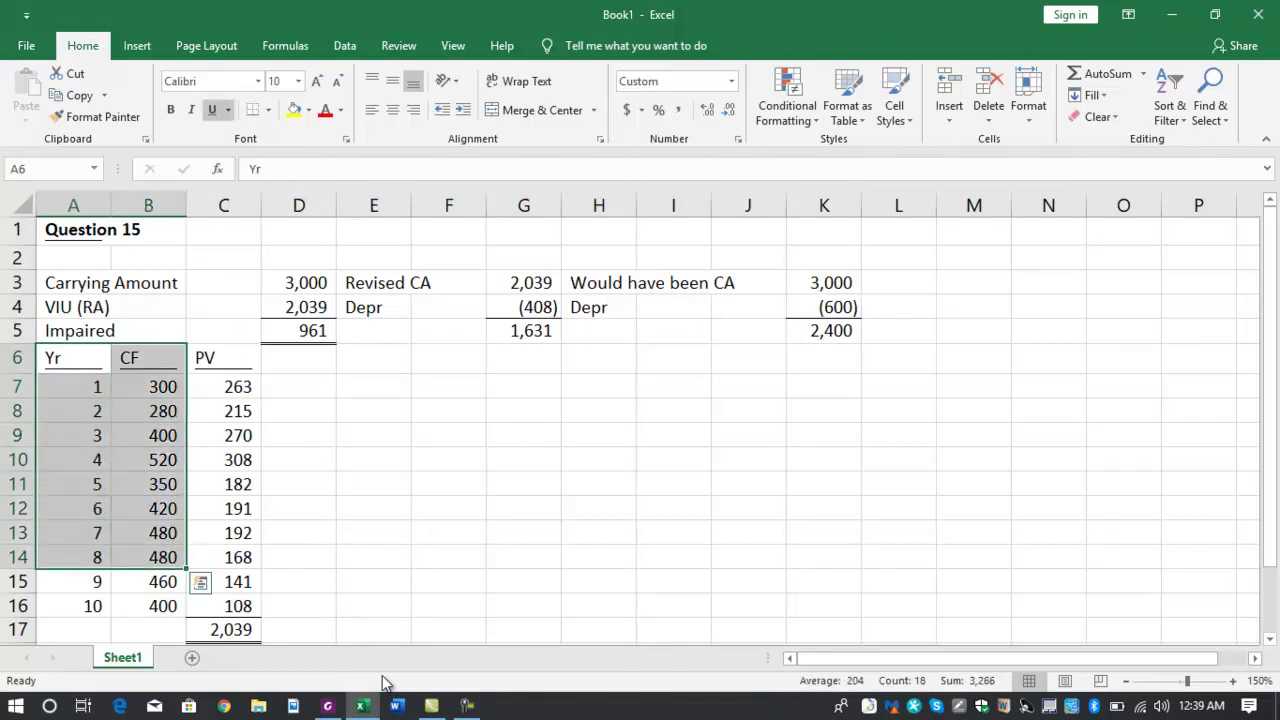
key(ctrl+c)
key(Right)
key(Right)
key(Right)
key(Right)
key(ctrl+v)
- Replace the copied cash flows for years 1 and 2 with the handout's CF 2 values 420 and 570 in F7:F8
key(Right)
key(Down)
key(alt+Tab)
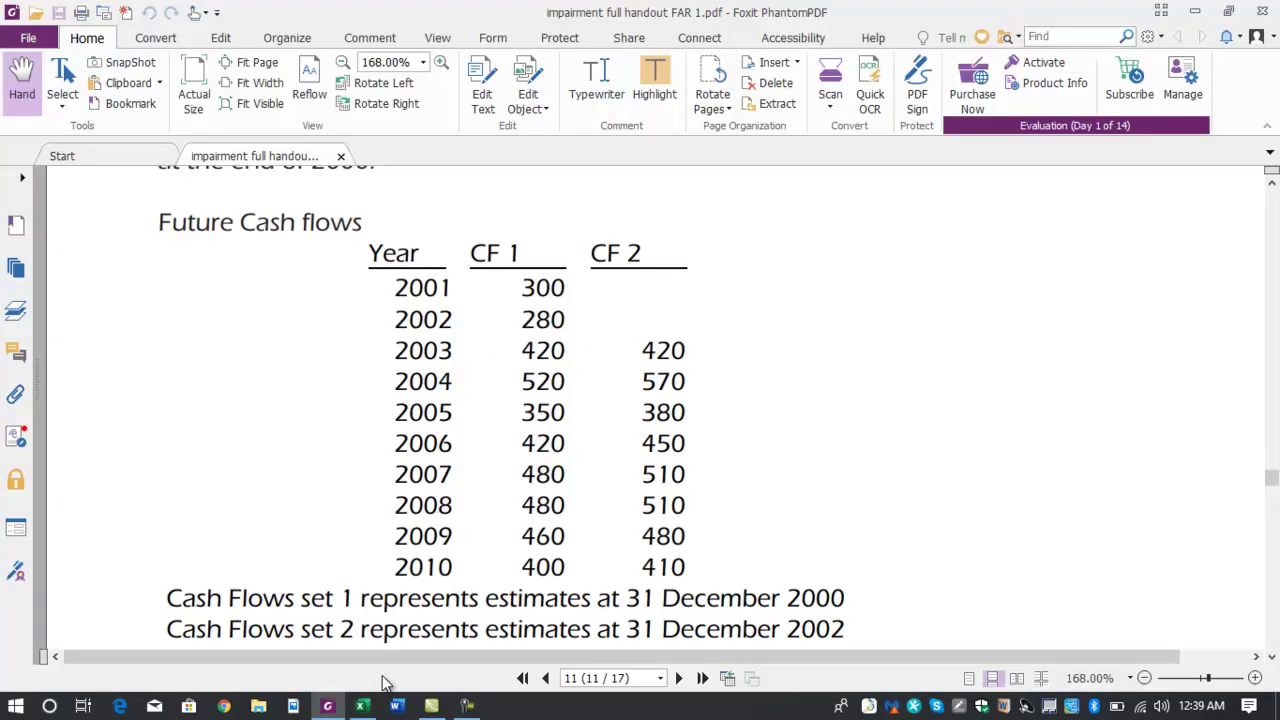
key(alt+Tab)
text(420)
key(Return)
text(48)
key(Escape)
text(570)
key(Return)
- Enter the CF 2 cash flows 380, 450 and 510 for years 3 to 5 in F9:F11
key(alt+Tab)
key(alt+Tab)
text(380)
key(Return)
text(450)
key(Return)
text(510)
key(Return)
- Enter the CF 2 cash flows 510 for year 6 and 410 for year 8, keeping 480 for year 7
key(alt+Tab)
key(alt+Tab)
text(510)
key(Return)
key(alt+Tab)
key(alt+Tab)
key(Return)
text(410)
- Copy the PV heading and the present value formulas for years 1 to 8 from C6:C14 to G6
key(Right)
key(Left)
key(Left)
key(Up)
key(Up)
key(Left)
key(Up)
key(Up)
key(Up)
key(Up)
key(Left)
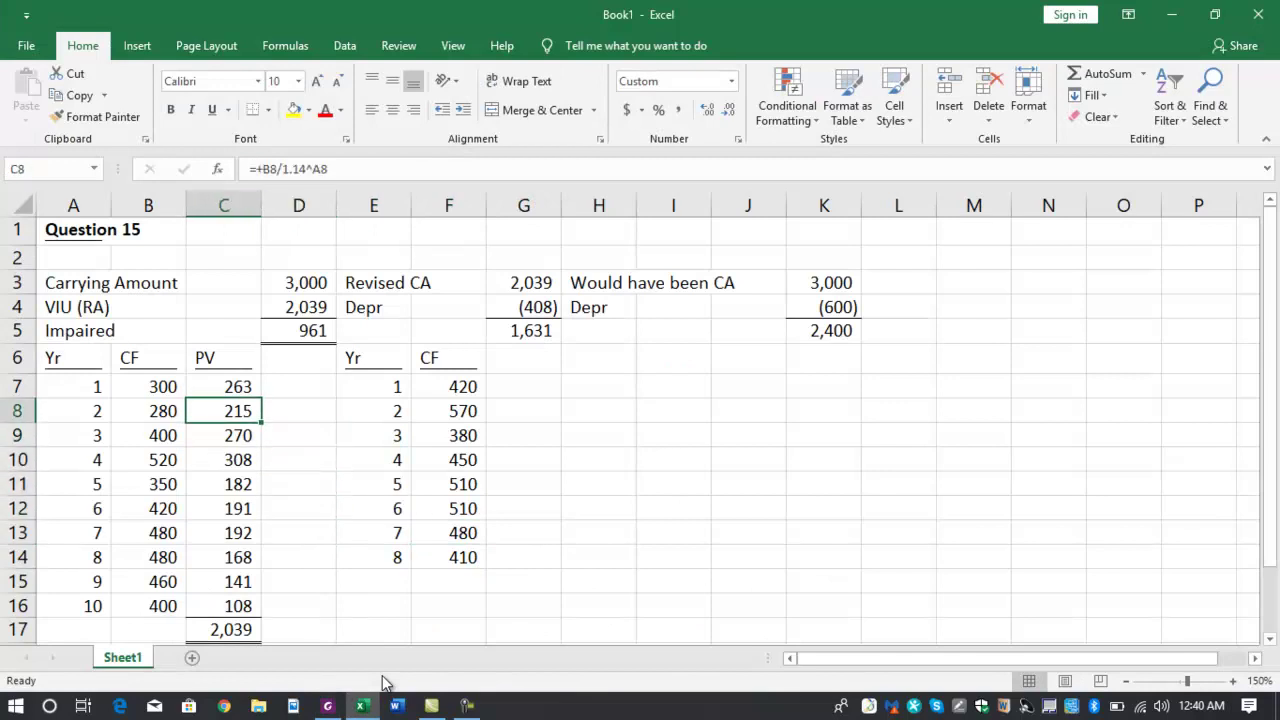
key(Up)
key(Up)
key(shift+Down)
key(shift+Down)
key(shift+Down)
key(shift+Down)
key(shift+Down)
key(shift+Down)
key(shift+Down)
key(shift+Down)
key(ctrl+c)
key(Right)
key(Right)
key(Right)
key(Right)
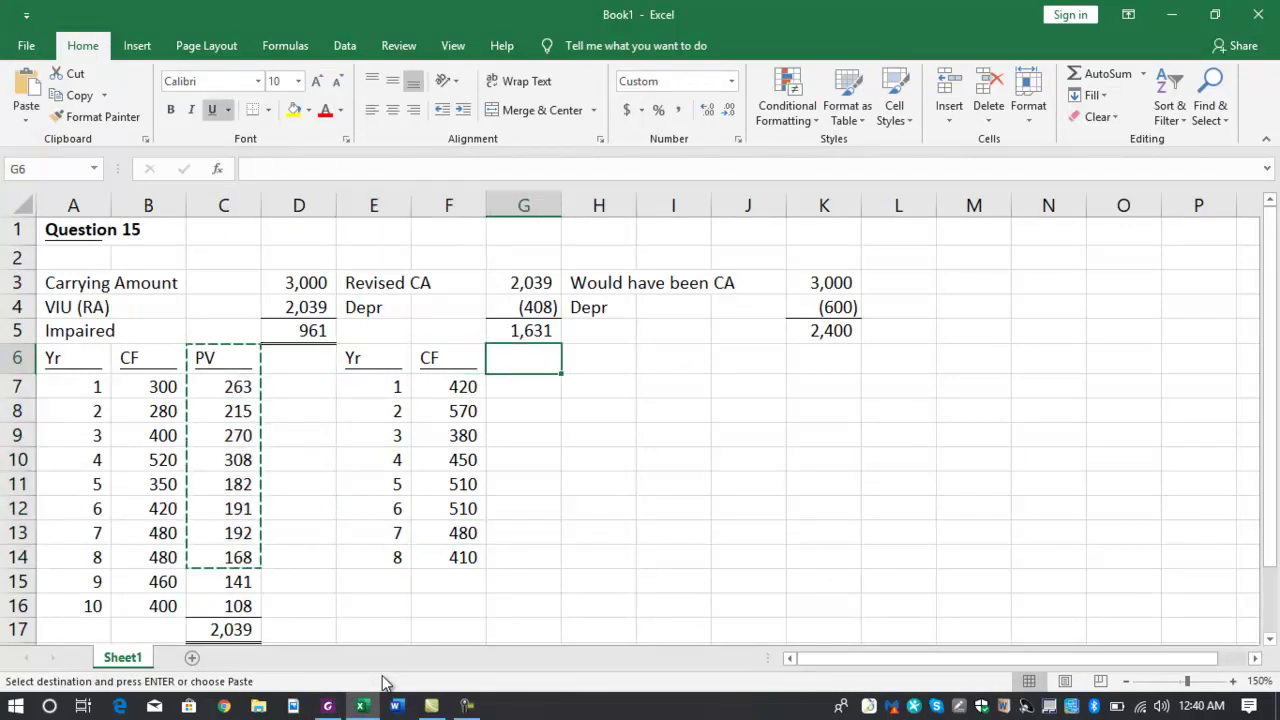
key(ctrl+v)
- Sum the present values G7:G14 in G15 and give the total a top border and a double bottom border
key(Down)
key(Down)
key(Down)
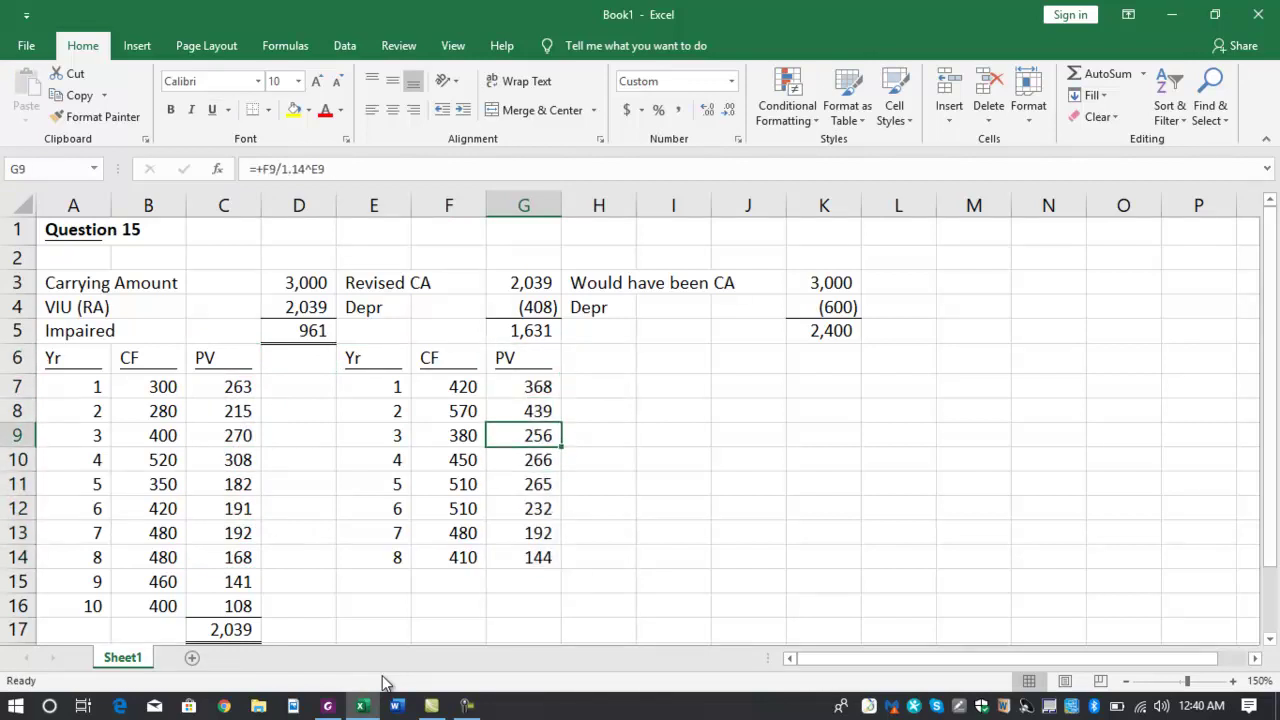
key(Up)
key(F2)
key(Return)
key(Down)
key(Down)
key(Down)
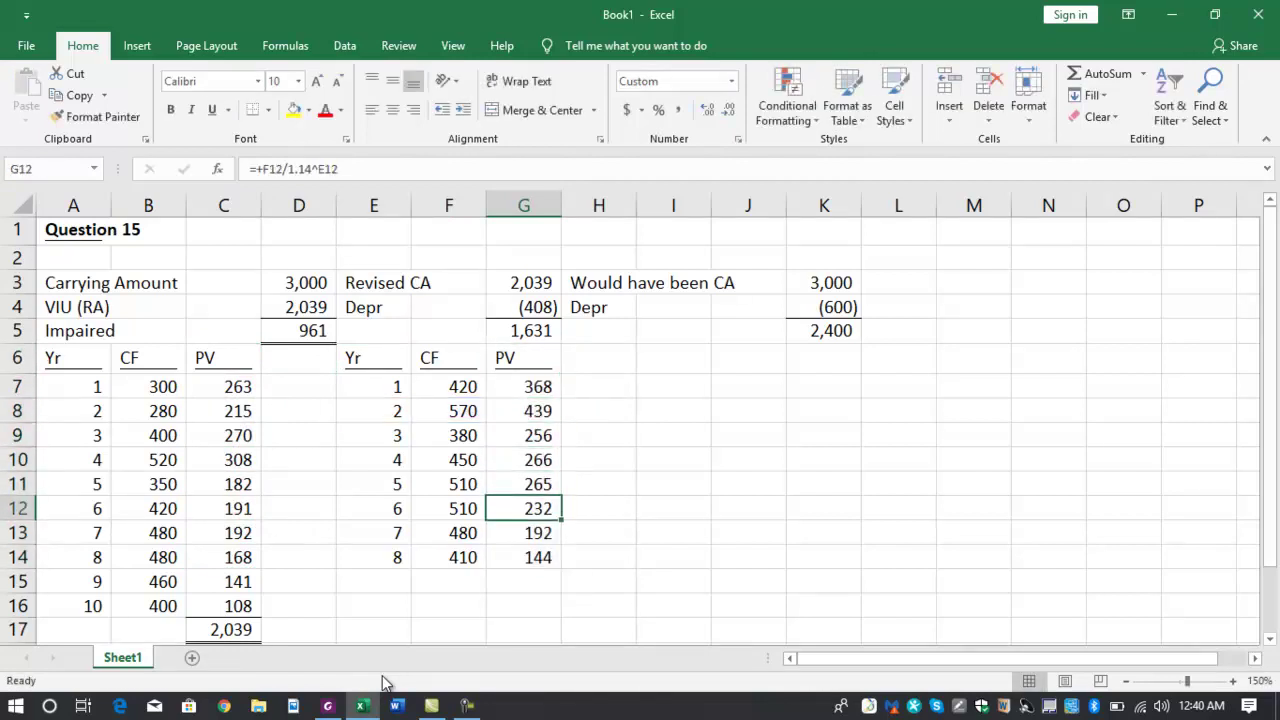
key(Down)
key(Down)
key(Down)
key(alt+equal)
key(Return)
key(Up)
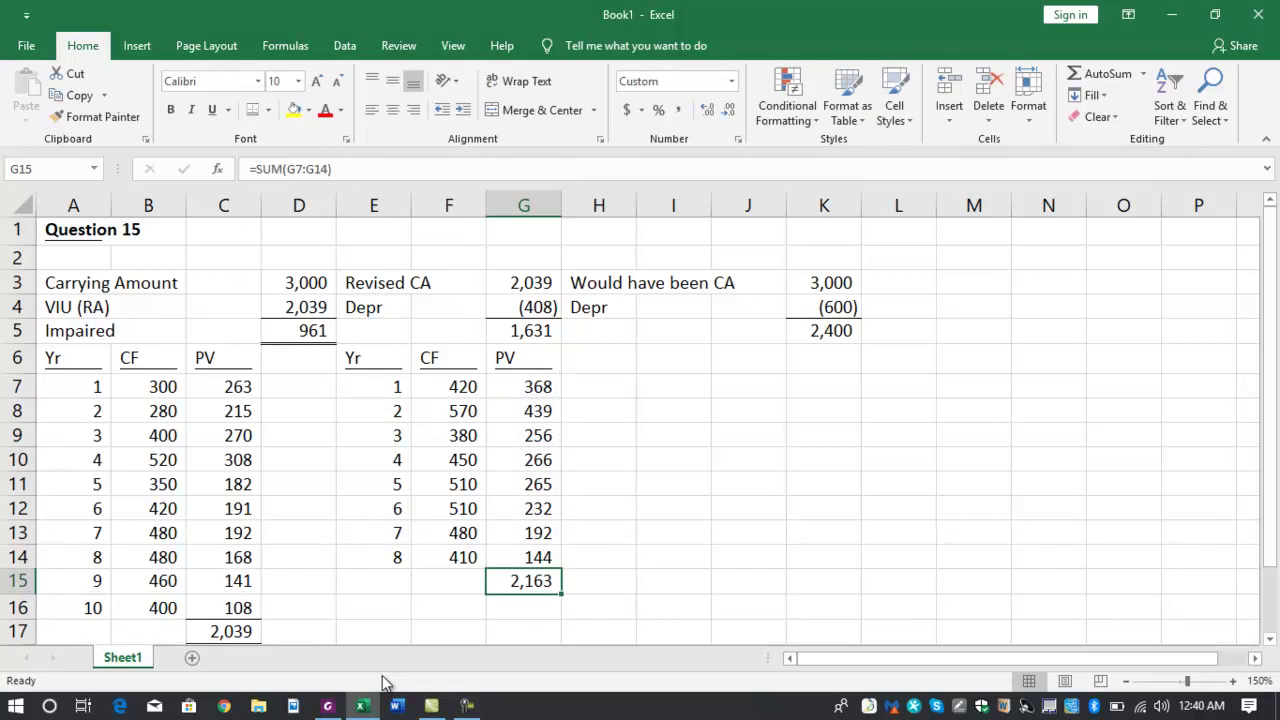
- Move the second cash flow table, including its total, from E6:G15 down to E8
key(Left)
key(Up)
key(Up)
key(Left)
key(Left)
key(Up)
key(Up)
key(Up)
key(Right)
key(Up)
key(Up)
key(Up)
key(Up)
key(shift+Down)
key(shift+Right)
key(shift+Right)
key(shift+Right)
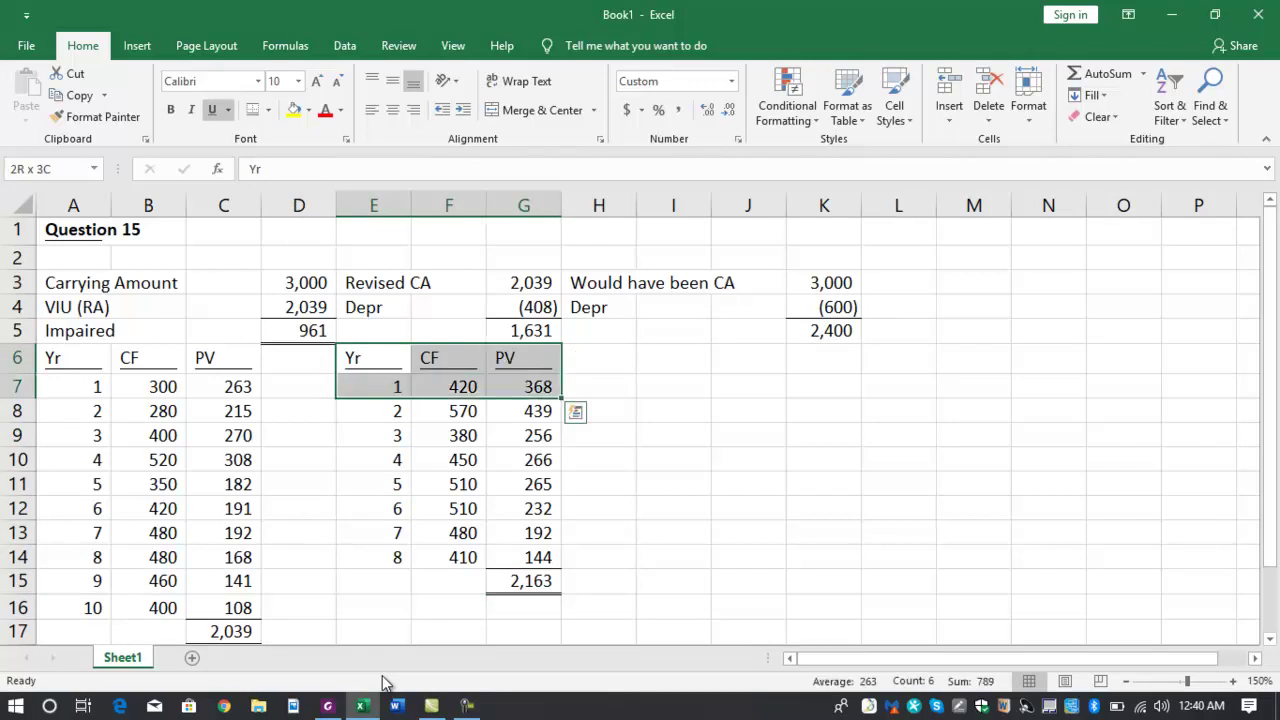
key(shift+Left)
key(shift+Down)
key(shift+Down)
key(shift+Down)
key(shift+Down)
key(shift+Down)
key(shift+Down)
key(shift+Down)
key(shift+Down)
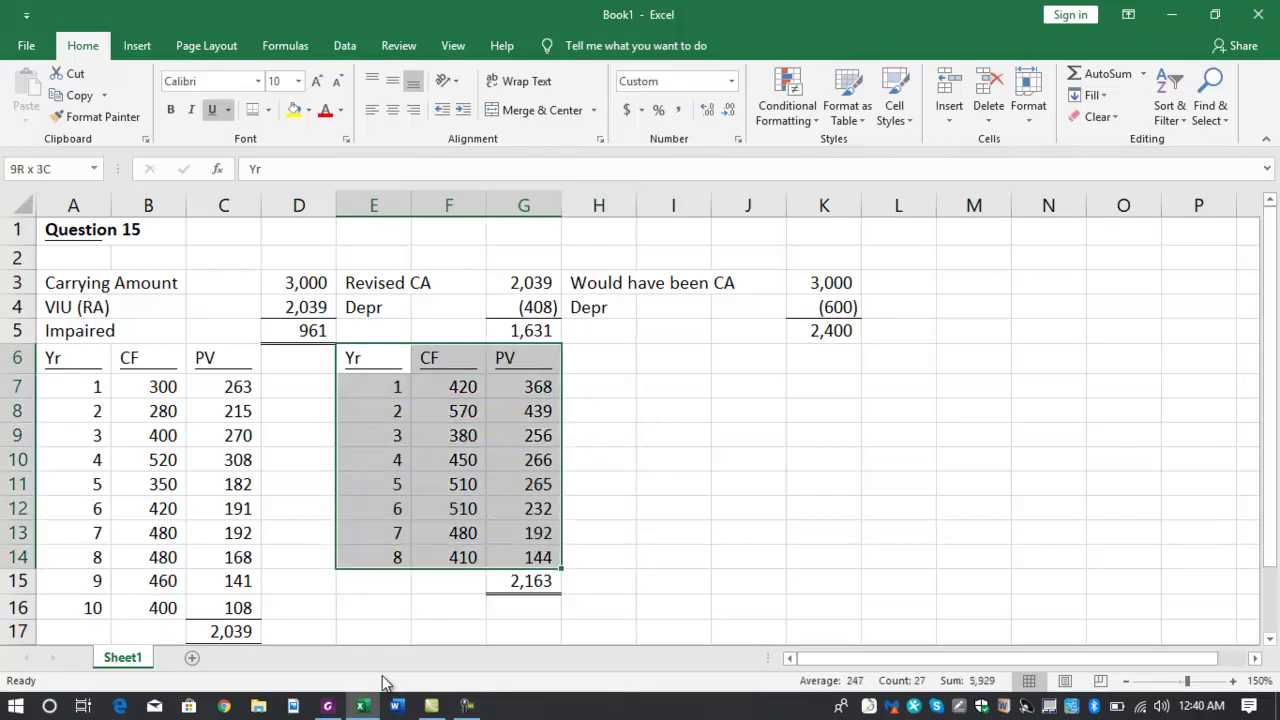
key(ctrl+x)
key(Down)
key(Down)
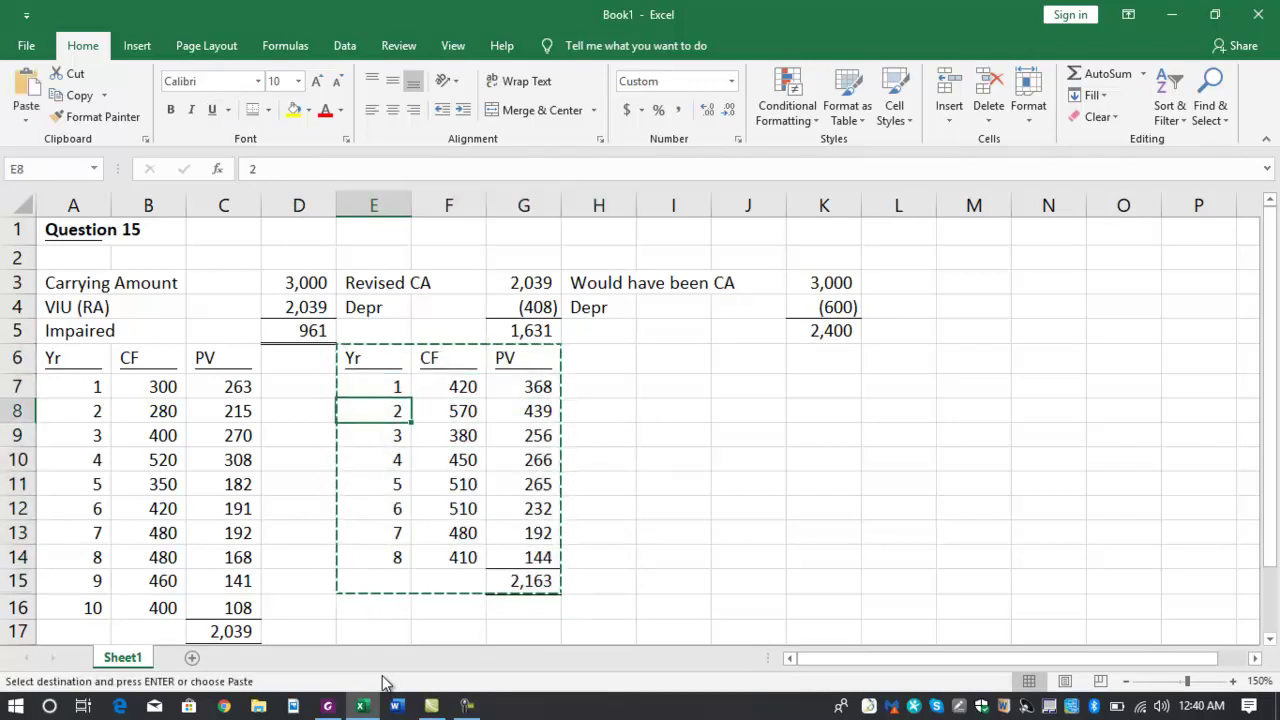
key(Return)
- Label the row under the depreciated revised carrying amount "RA (VIU)" in E6
key(Up)
key(Up)
key(Right)
key(Right)
key(Right)
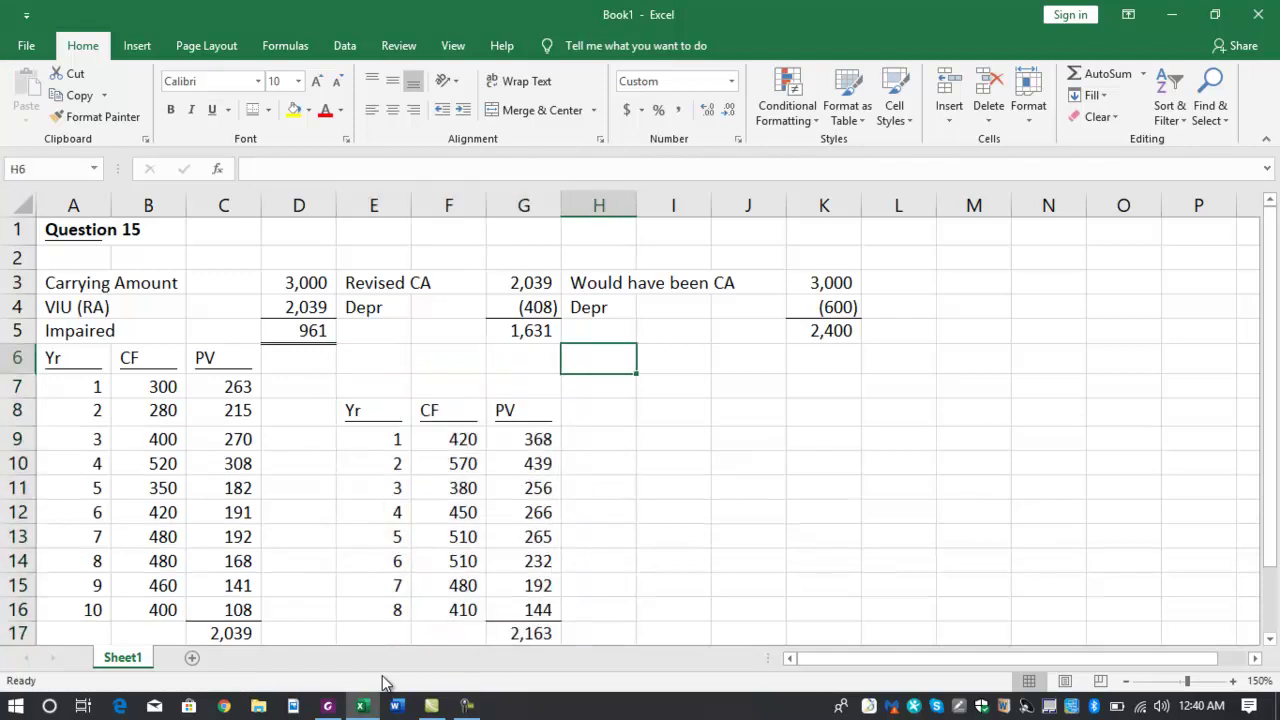
key(Up)
key(Right)
key(Right)
key(Right)
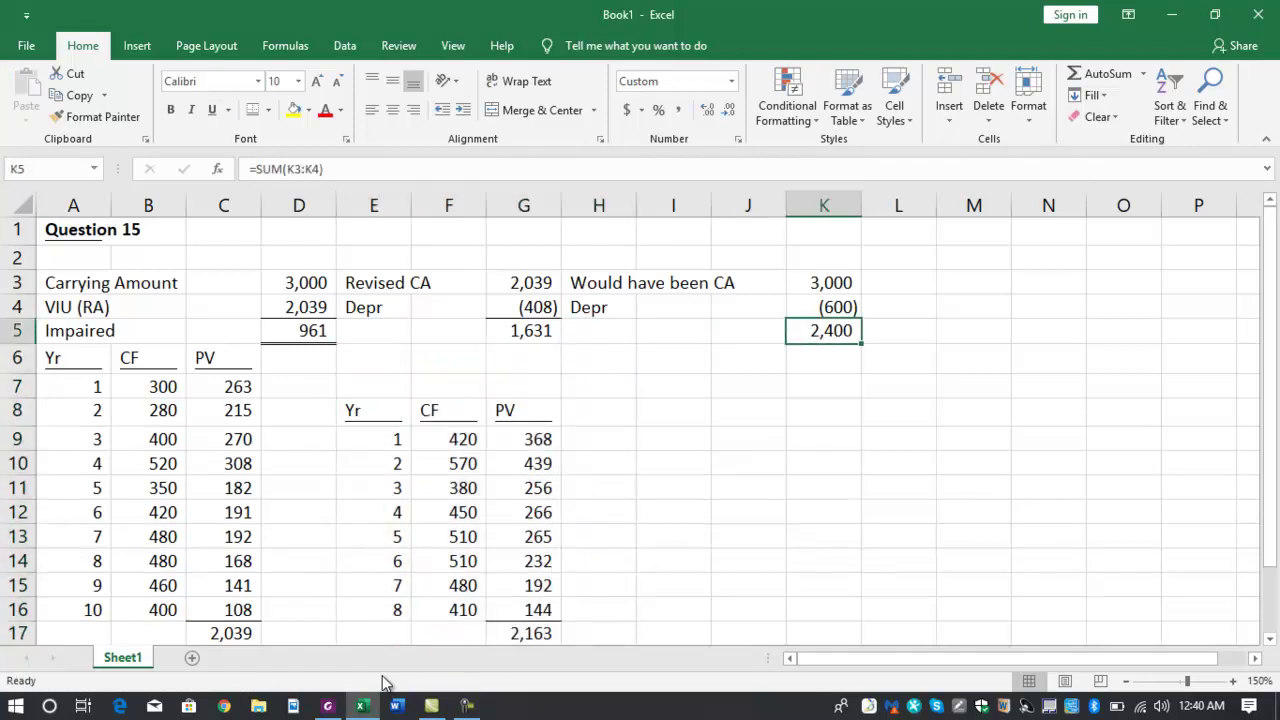
key(Down)
key(Left)
key(Left)
key(Left)
key(Left)
key(Left)
key(Left)
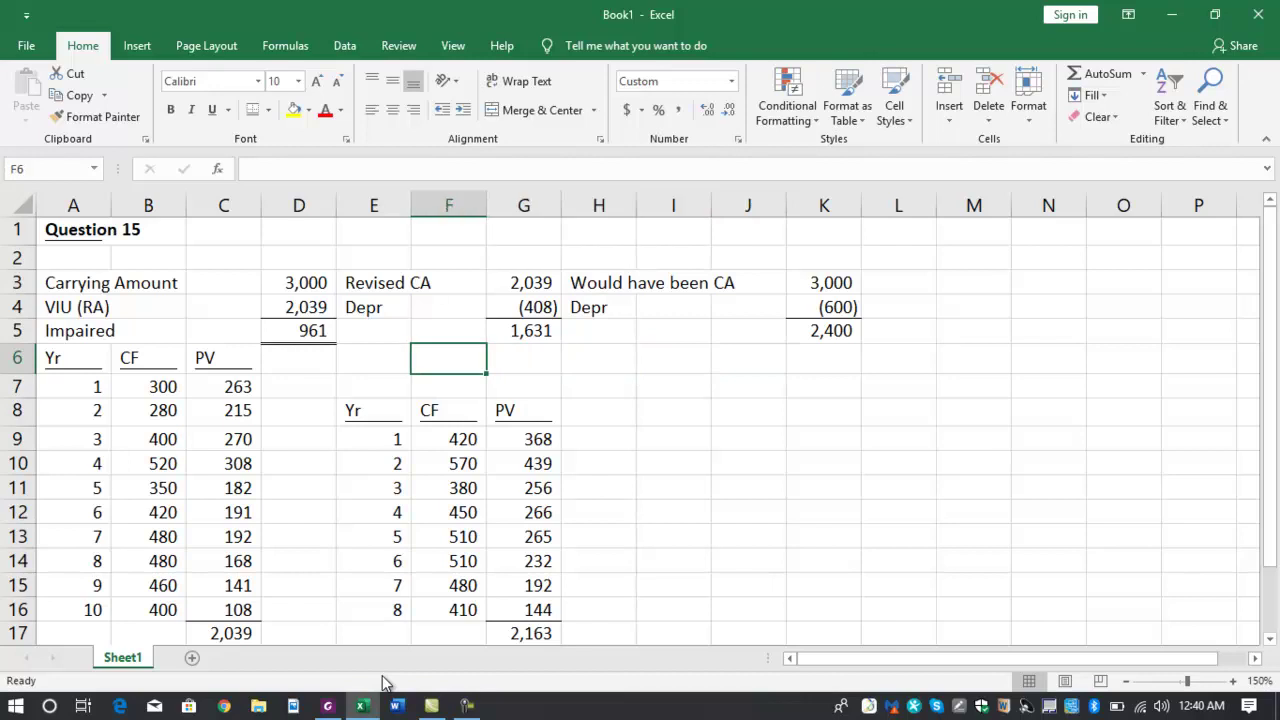
text(RA)
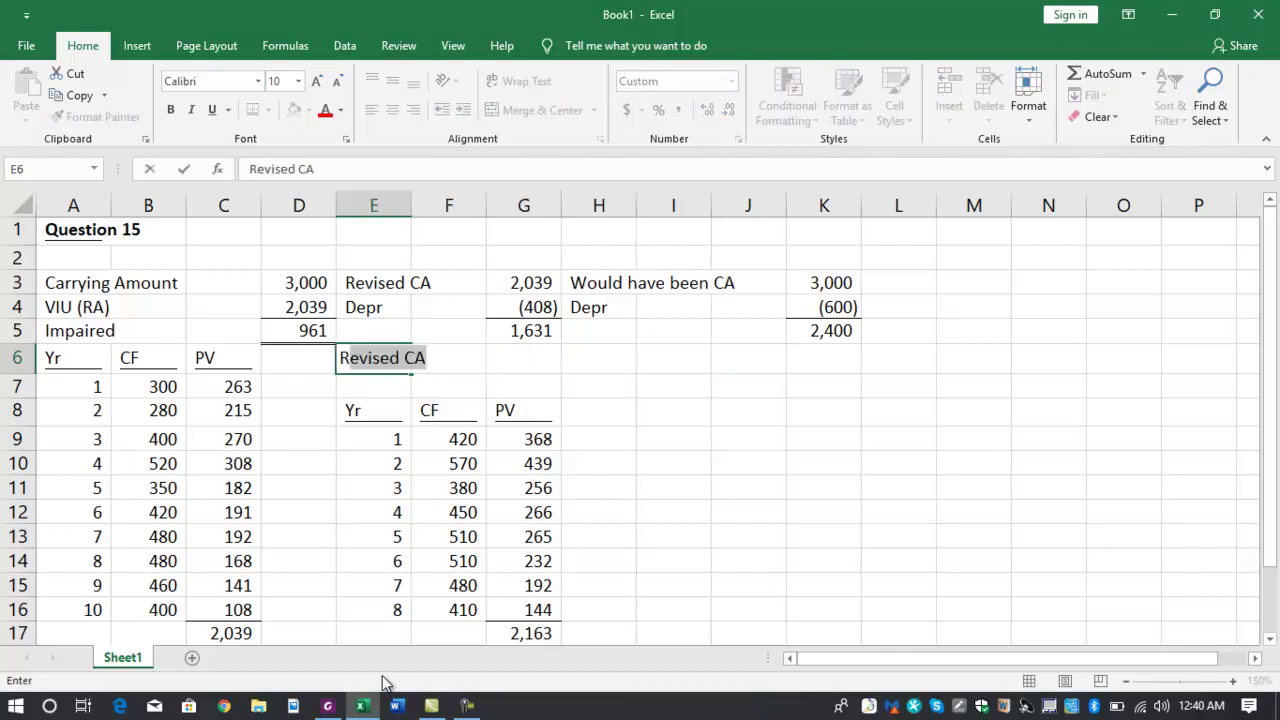
text( (VIY)
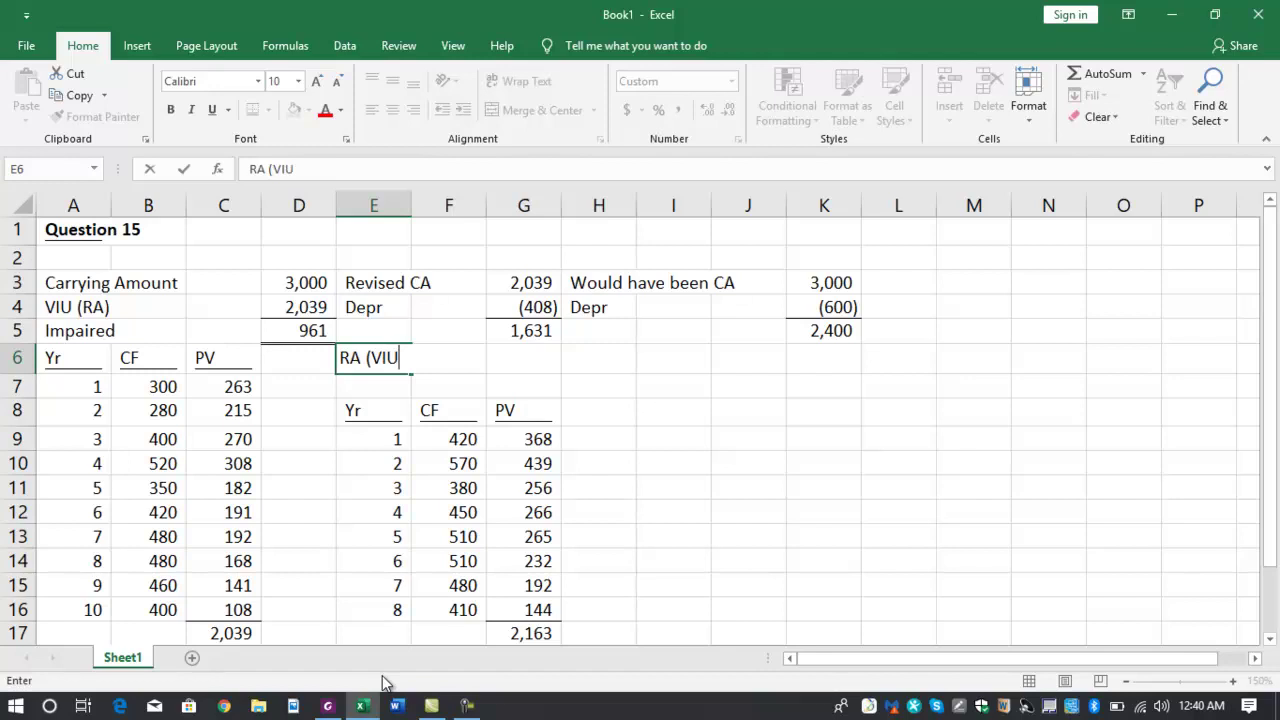
text())
- Link G6 to the total present value of the second cash flows in G17
key(Right)
key(Right)
text(+)
key(Down)
key(Down)
key(Down)
key(Down)
key(Down)
key(Down)
key(Down)
key(Down)
key(Down)
key(Down)
key(Down)
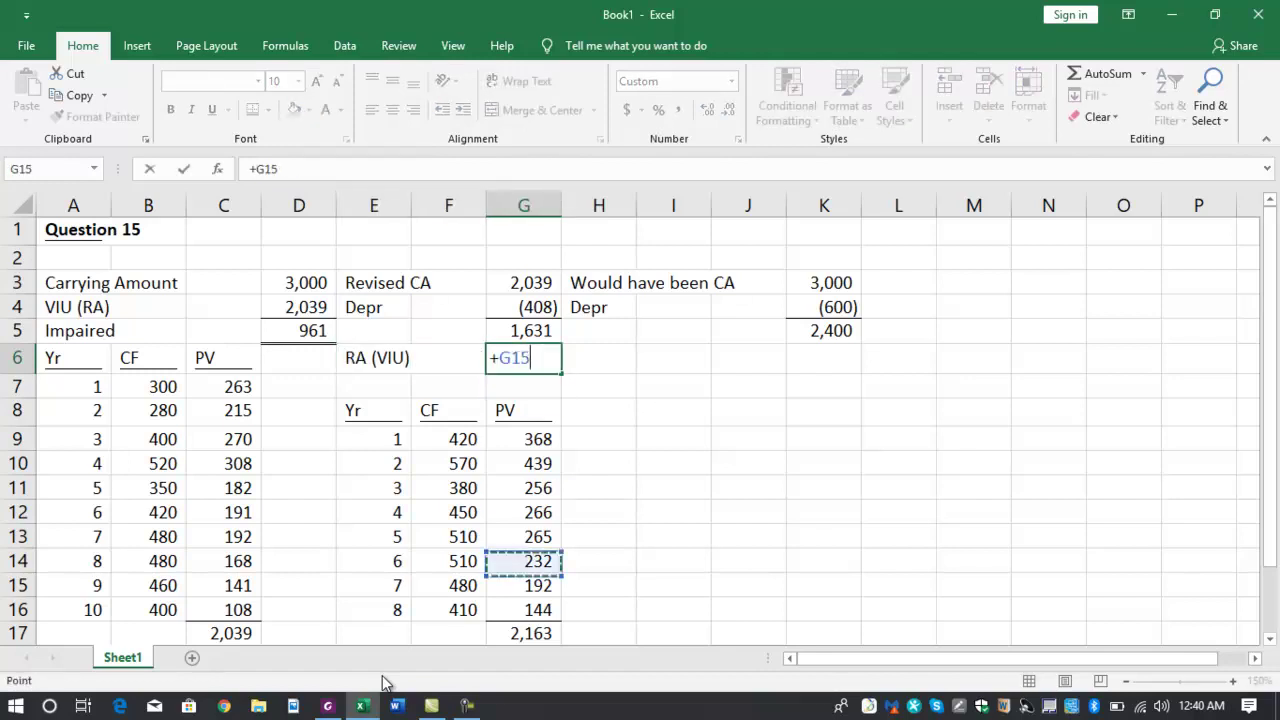
key(Up)
key(Return)
- Calculate the recoverable amount minus the carrying amount in G7 as G6-G5, with a top border and a double bottom border
key(Left)
key(Right)
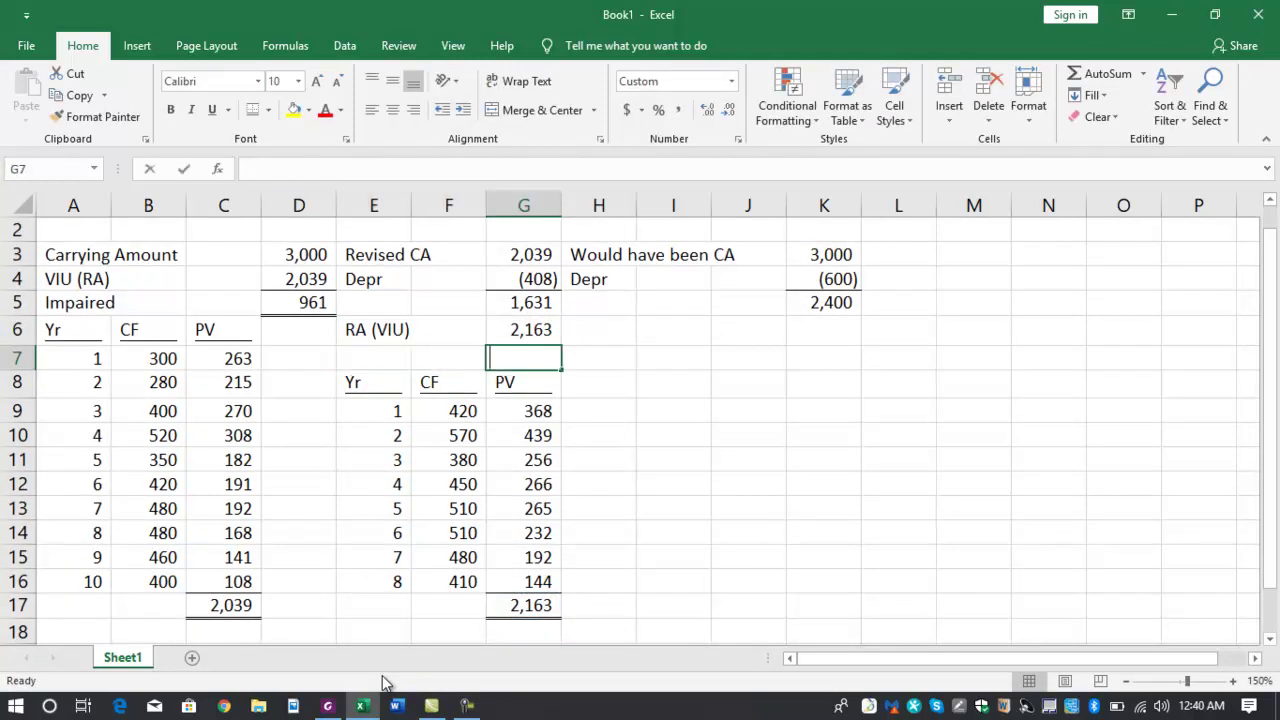
text(+)
key(Up)
key(Up)
key(Down)
text(-)
key(Up)
key(Up)
key(Return)
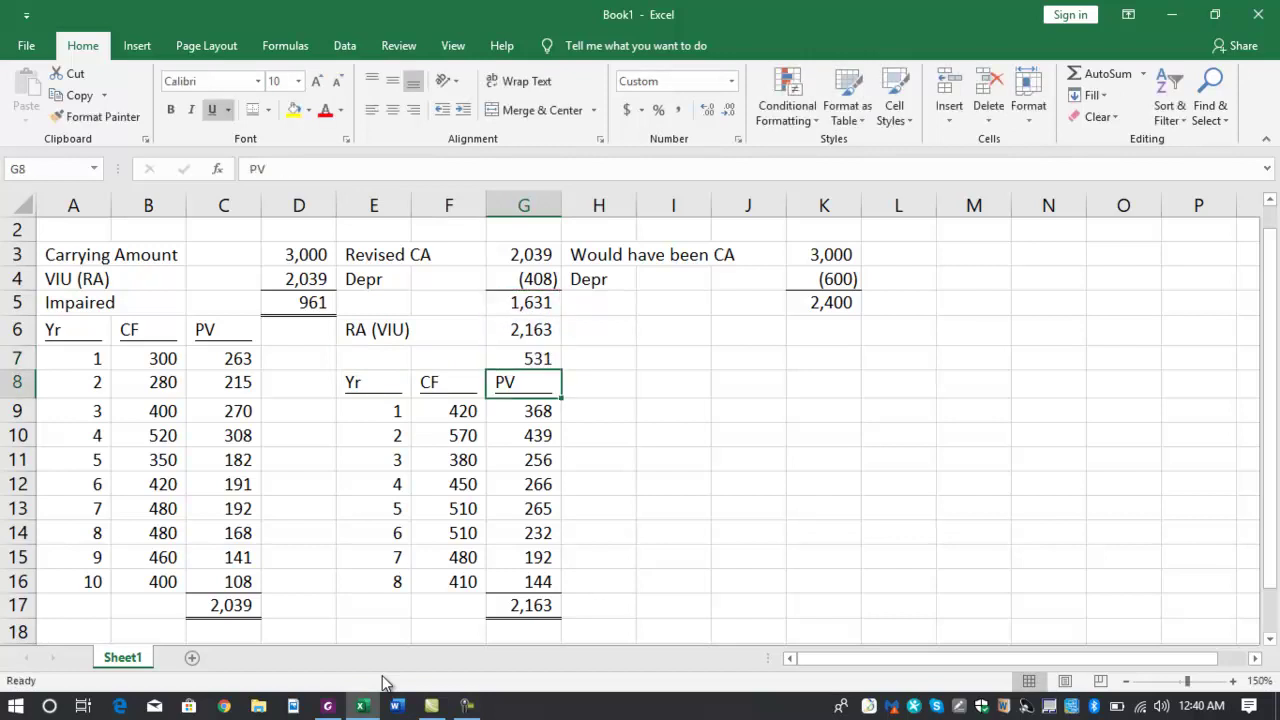
key(Up)
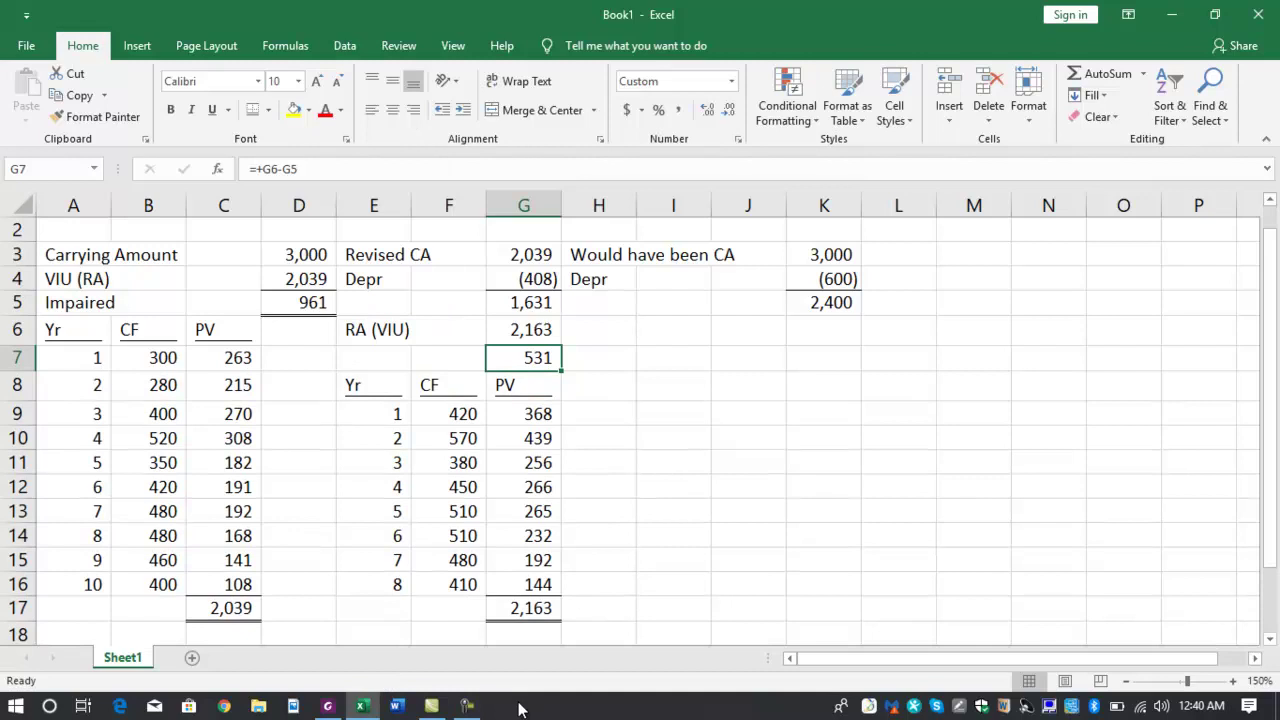
- Add the underlined heading "Carrying Amount" in H6
click(466, 706)
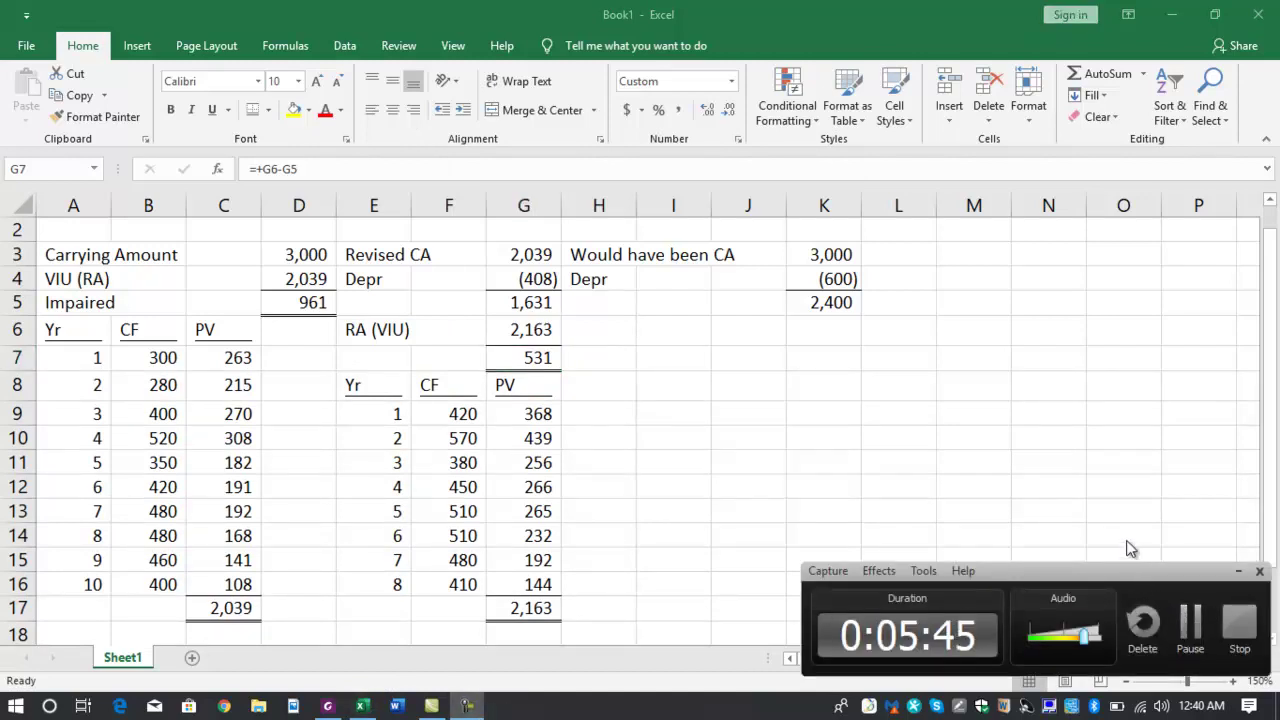
key(alt+Tab)
click(613, 340)
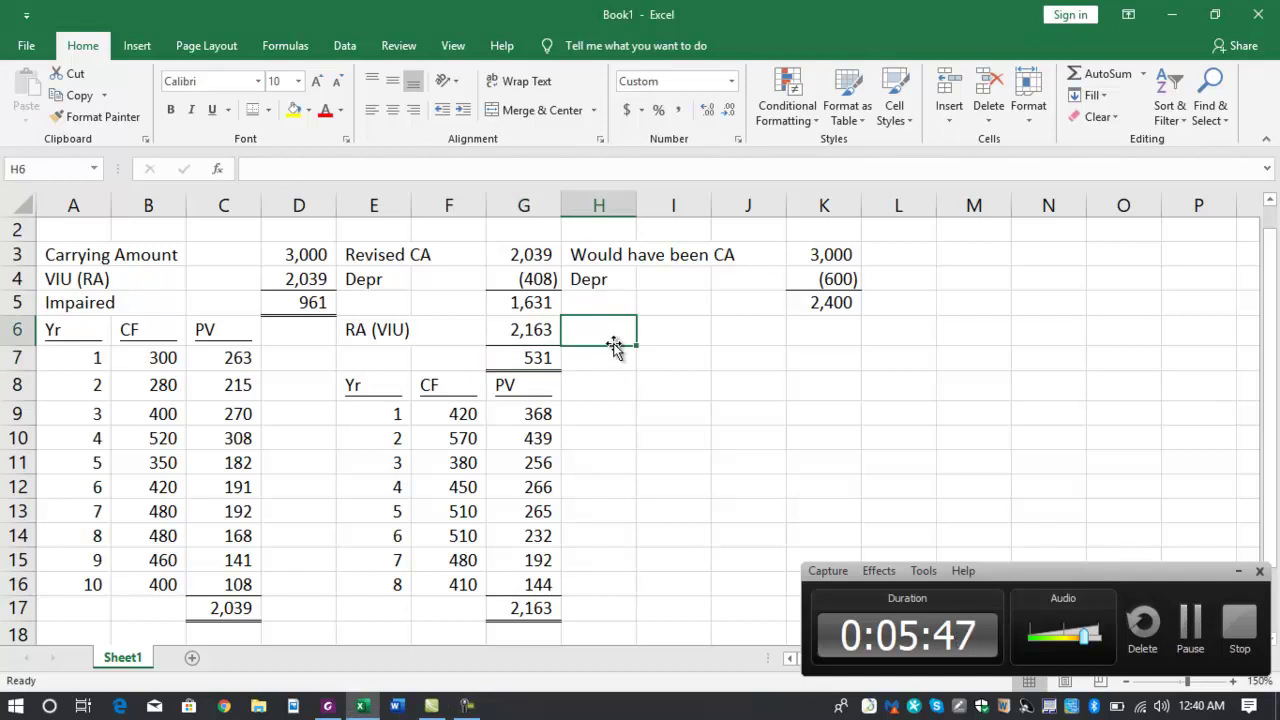
text(CArry)
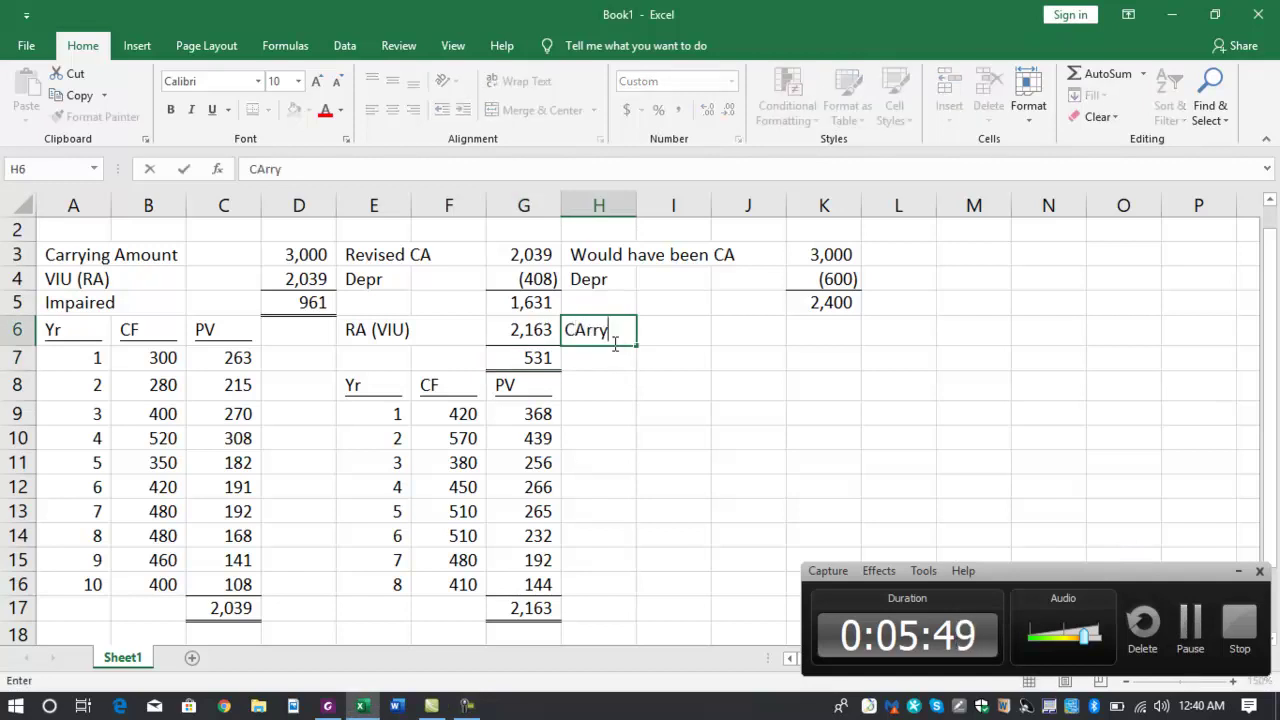
text(ing AMount)
key(Return)
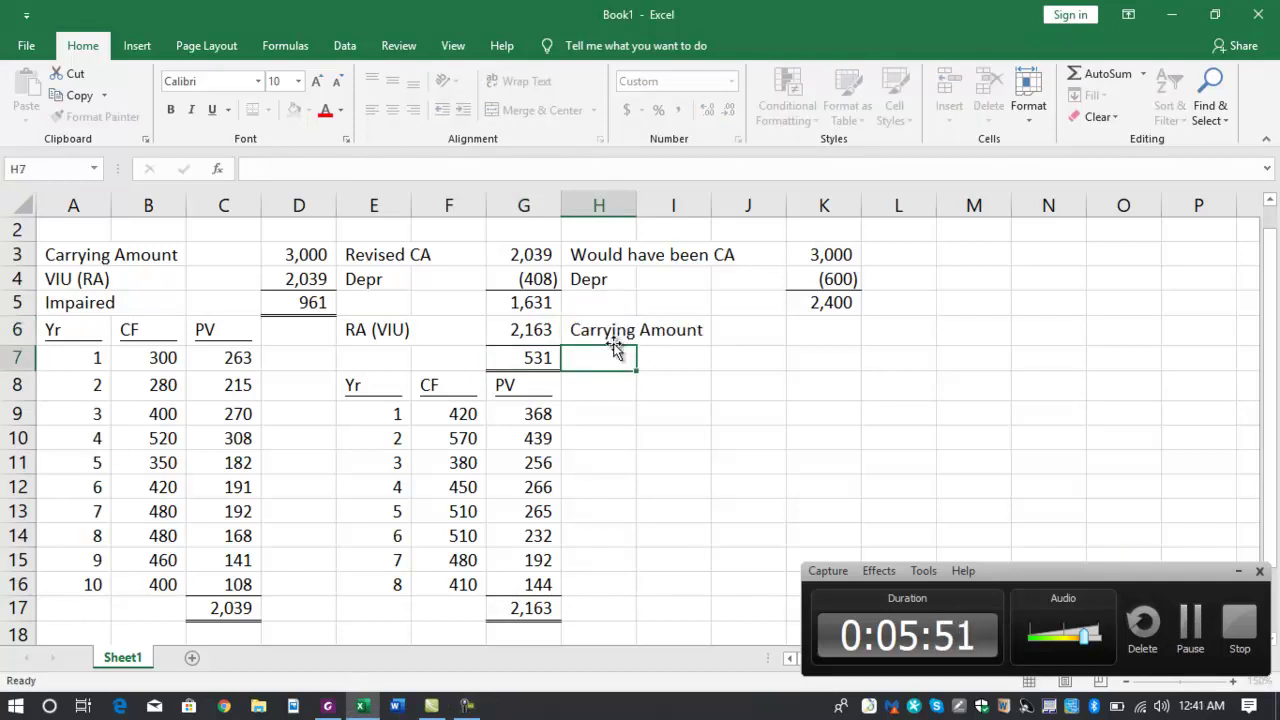
click(615, 345)
key(ctrl+u)
key(Return)
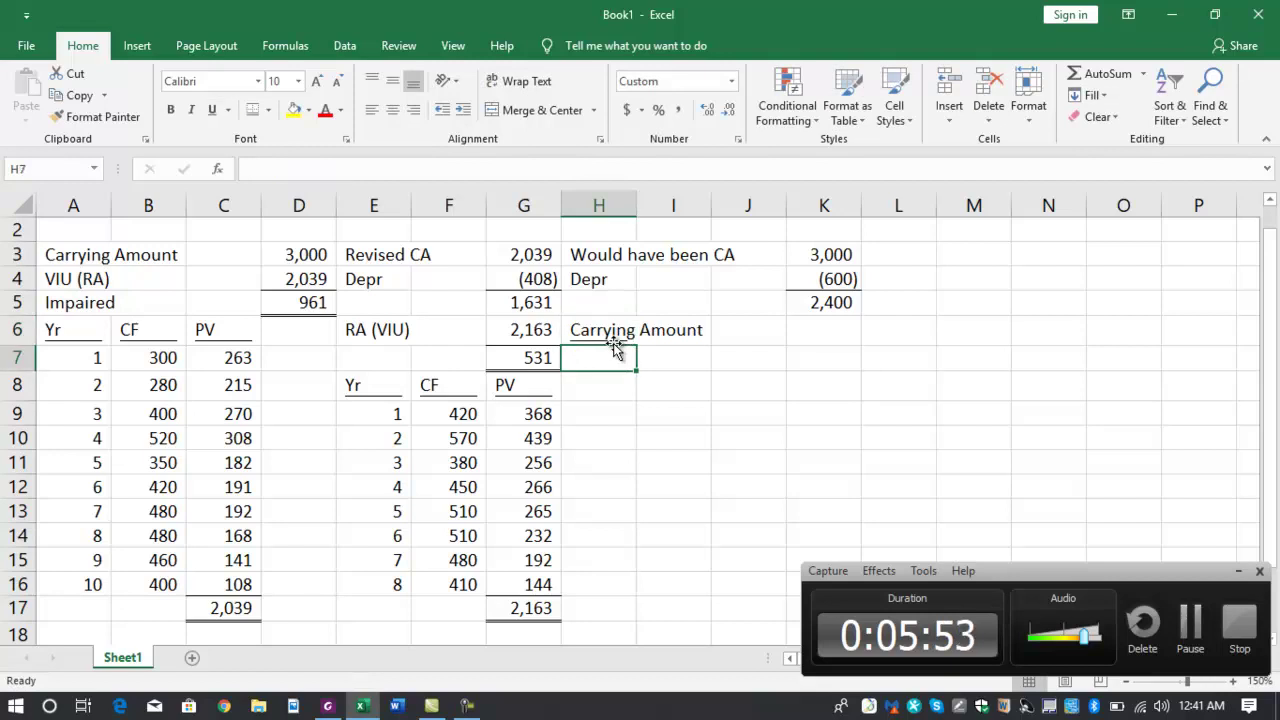
- Enter the year 2000 in H7 and link J7 to the value in use in D4
text(2000)
key(Tab)
key(Tab)
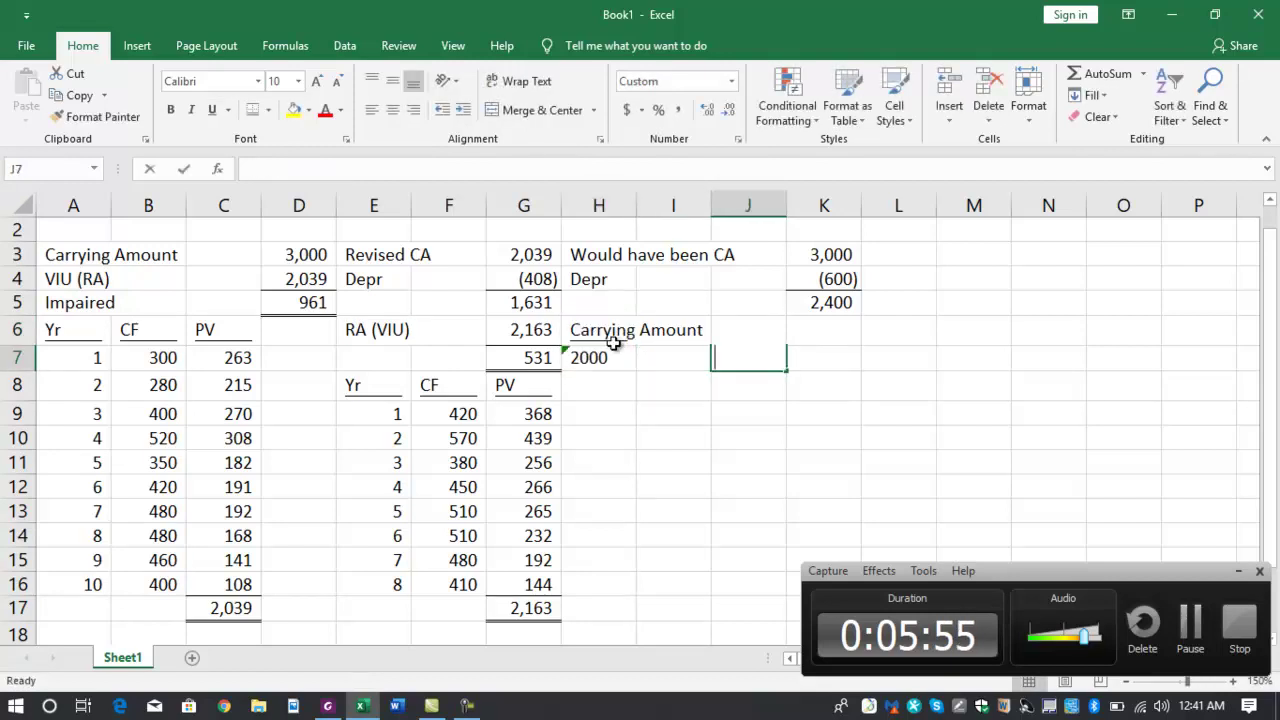
text(+)
key(Left)
key(Left)
key(Up)
key(Up)
key(Up)
key(Left)
key(Left)
key(Left)
key(Left)
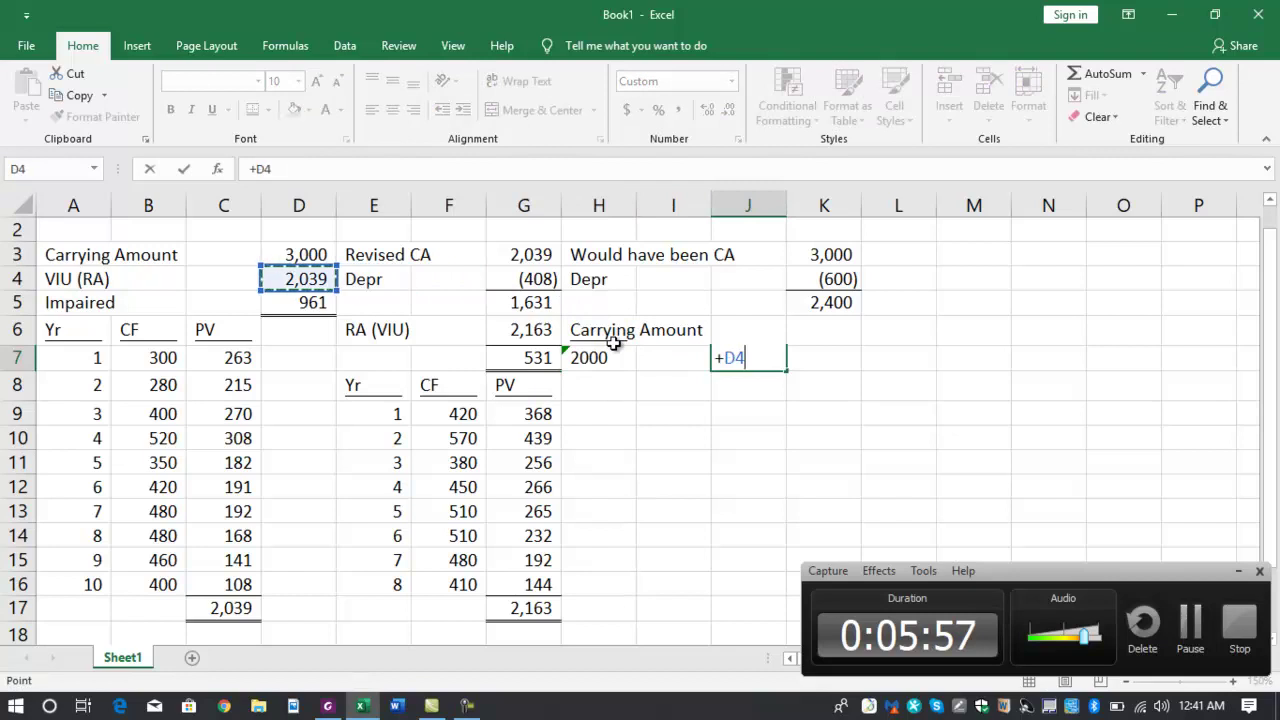
key(Return)
- Add the year 2001 in H8 as text and calculate its carrying amount in J8 as J7/10*9
text('2001)
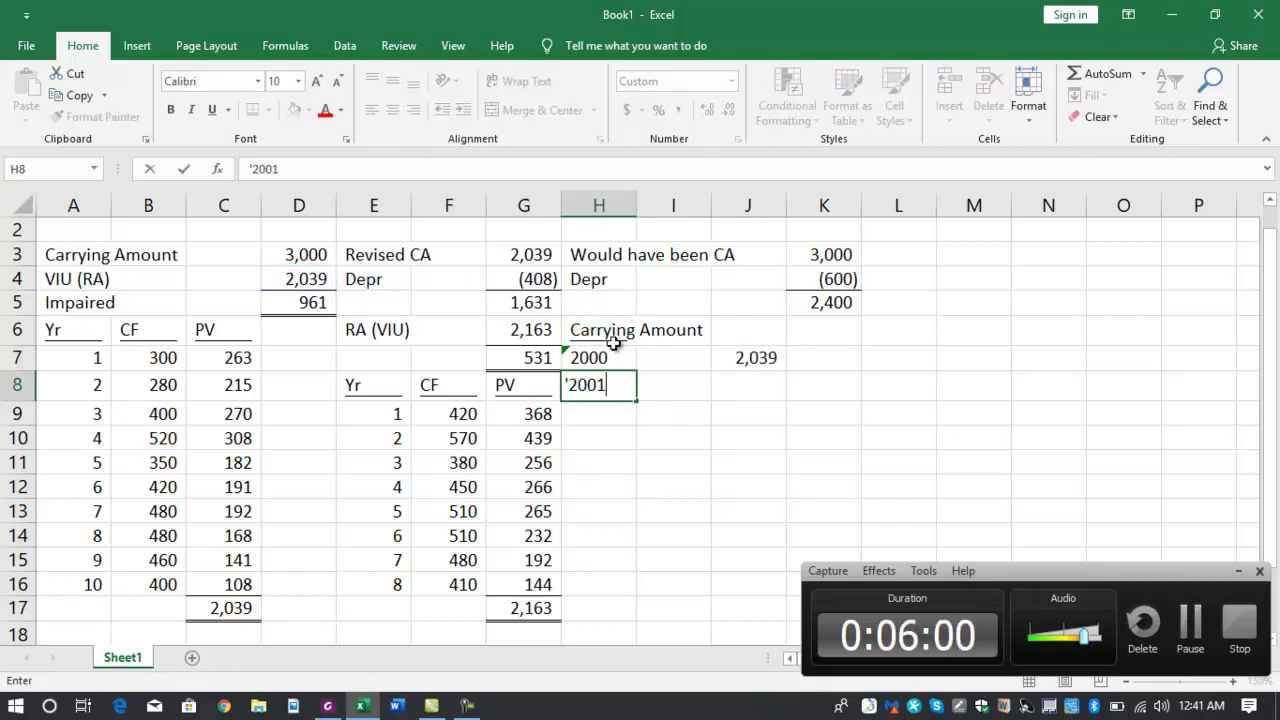
key(Tab)
key(Tab)
text(+)
key(Left)
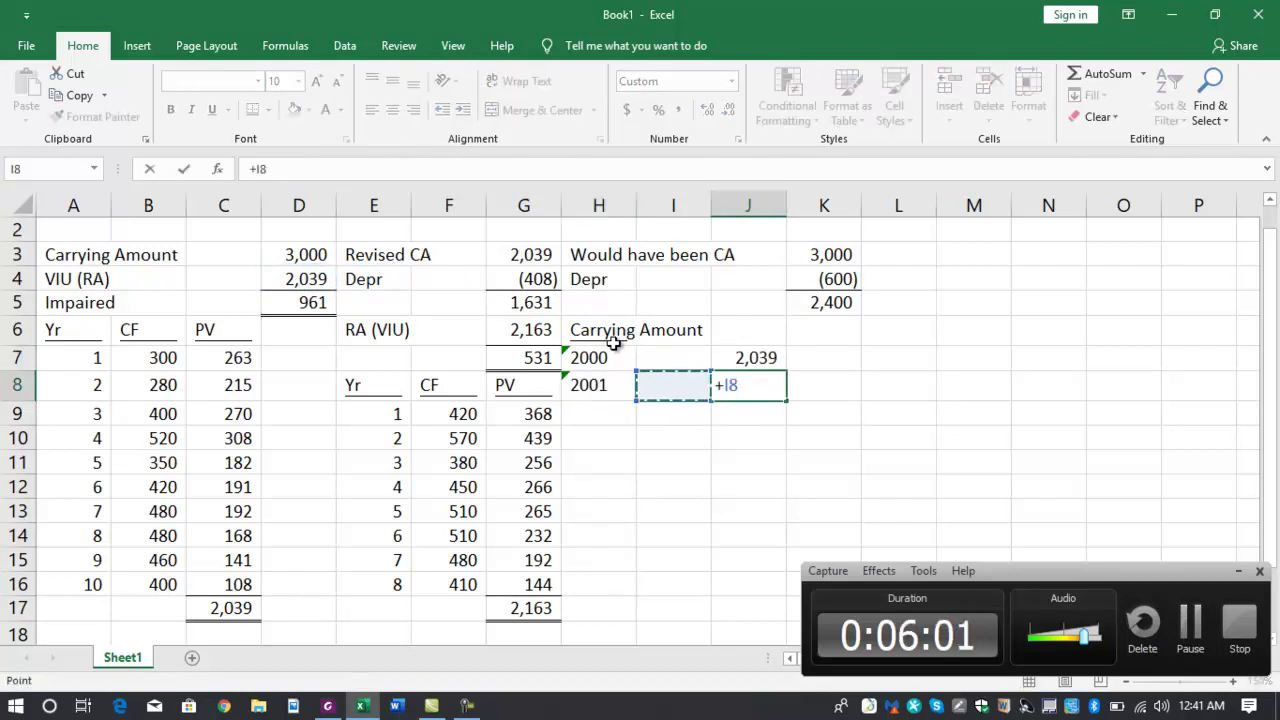
key(Right)
key(Up)
text(/10*9)
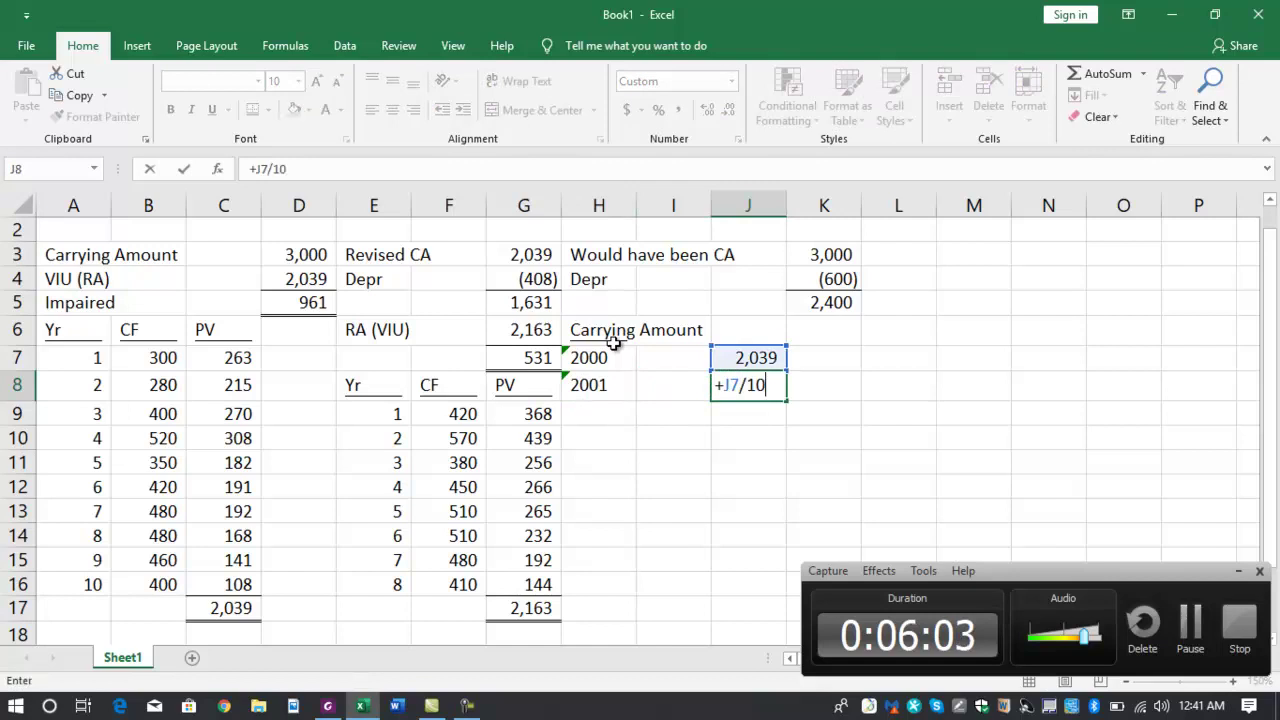
key(Return)
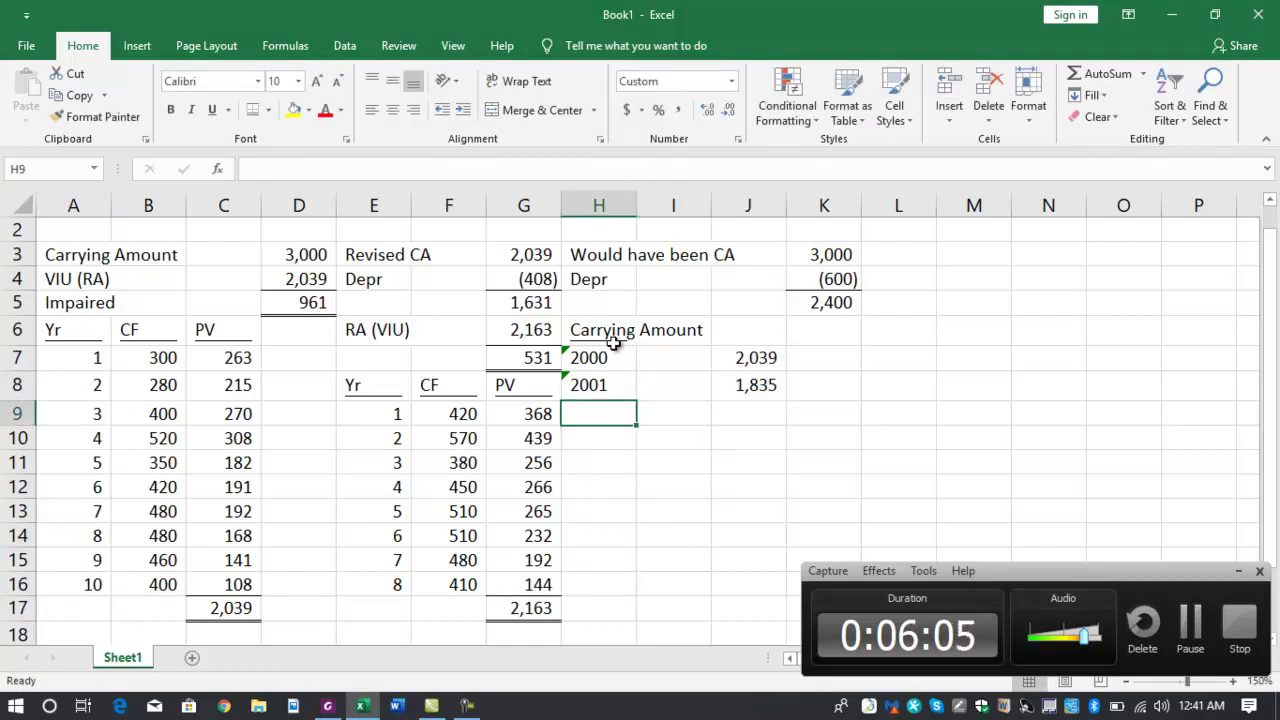
- Add the year 2002 in H9 as text and link J9 to the recoverable amount in G6
text('2001)
key(BackSpace)
text(2)
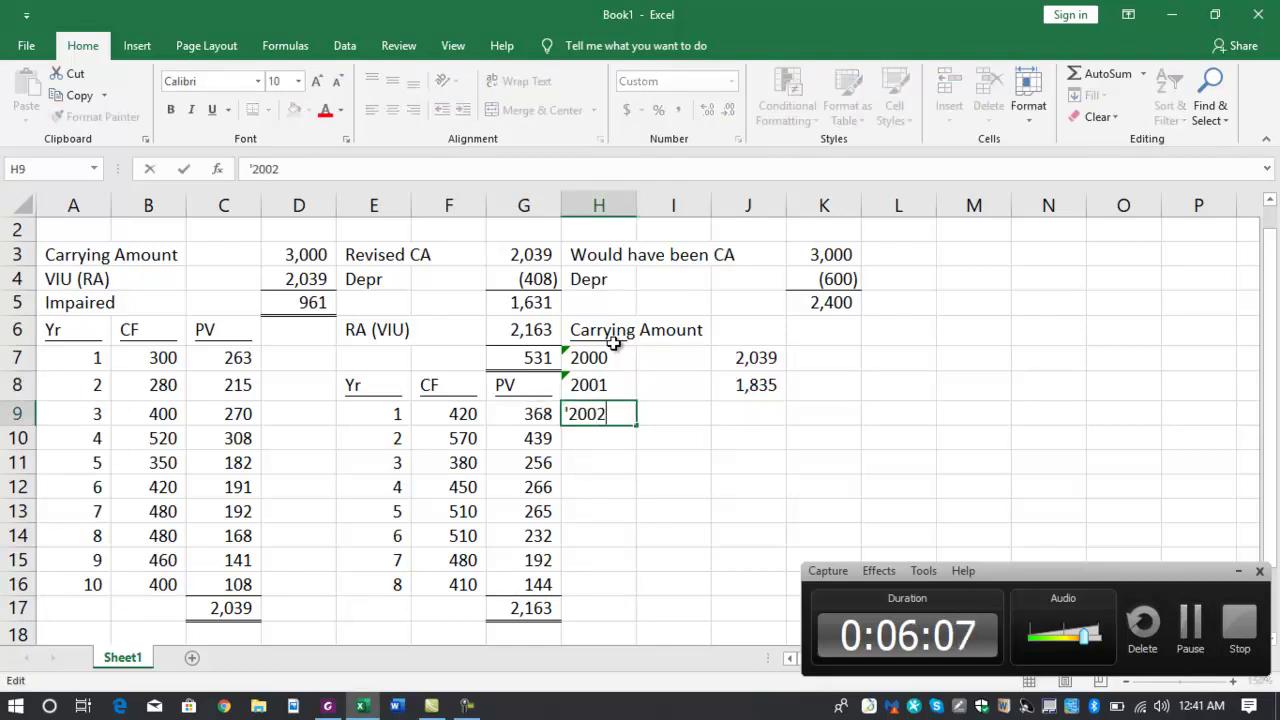
key(Tab)
key(Tab)
text(+)
key(Left)
key(Left)
key(Left)
key(Up)
key(Up)
key(Up)
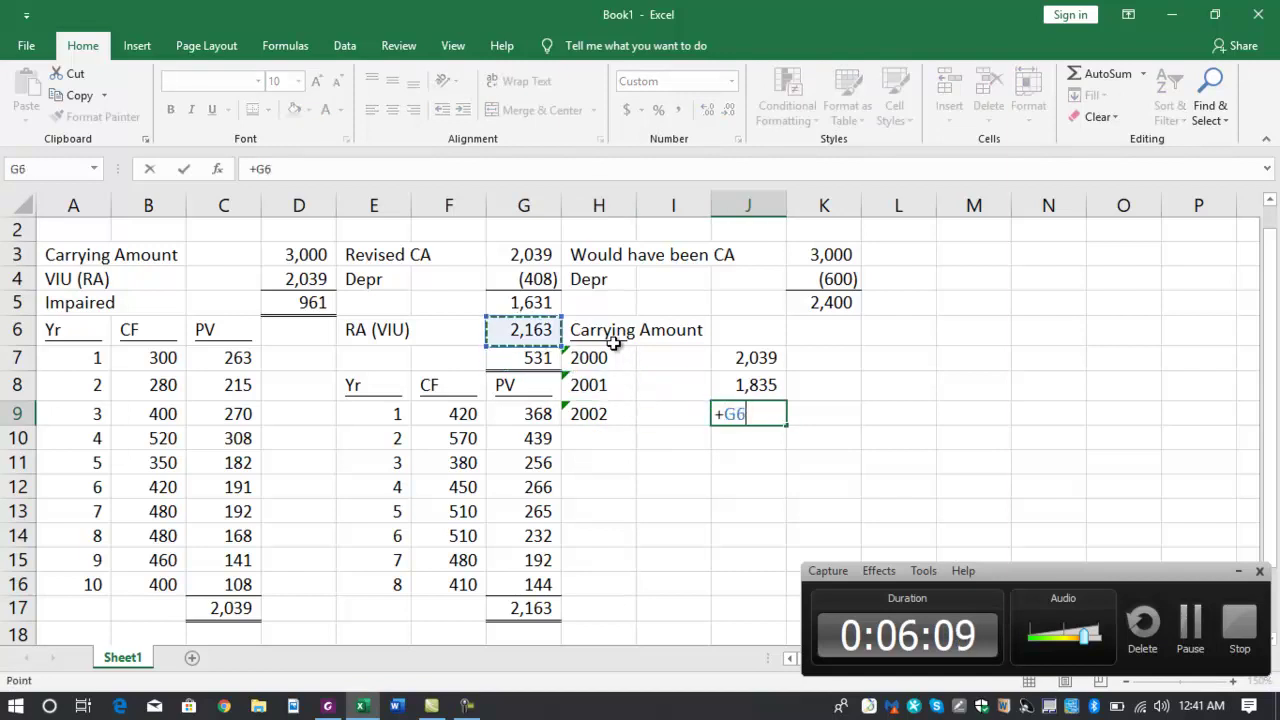
key(Return)
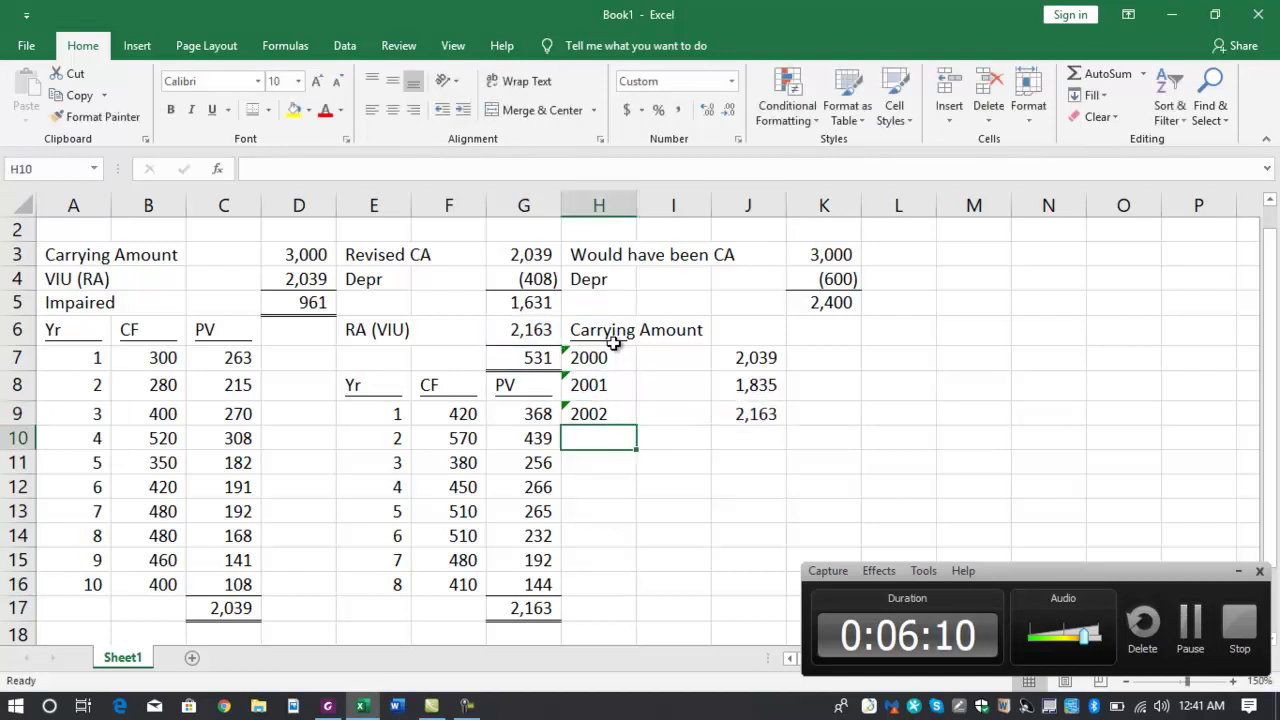
click(1193, 625)
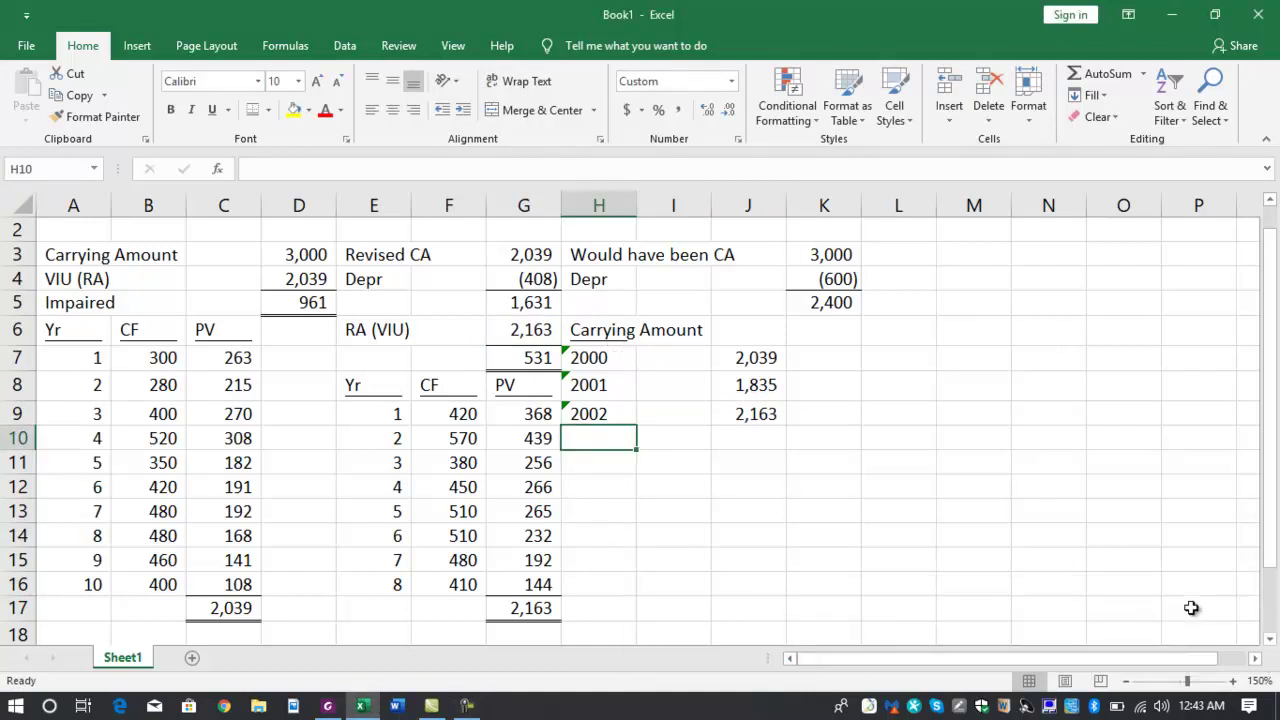
- Add the heading "Question" in A19 below the finished solution, in bold and underlined
mouse_move(465, 708)
key(Down)
key(Down)
key(Down)
key(Down)
key(Down)
key(Down)
key(Down)
key(Down)
key(Down)
key(Down)
key(Left)
key(Left)
key(Up)
key(Left)
key(Left)
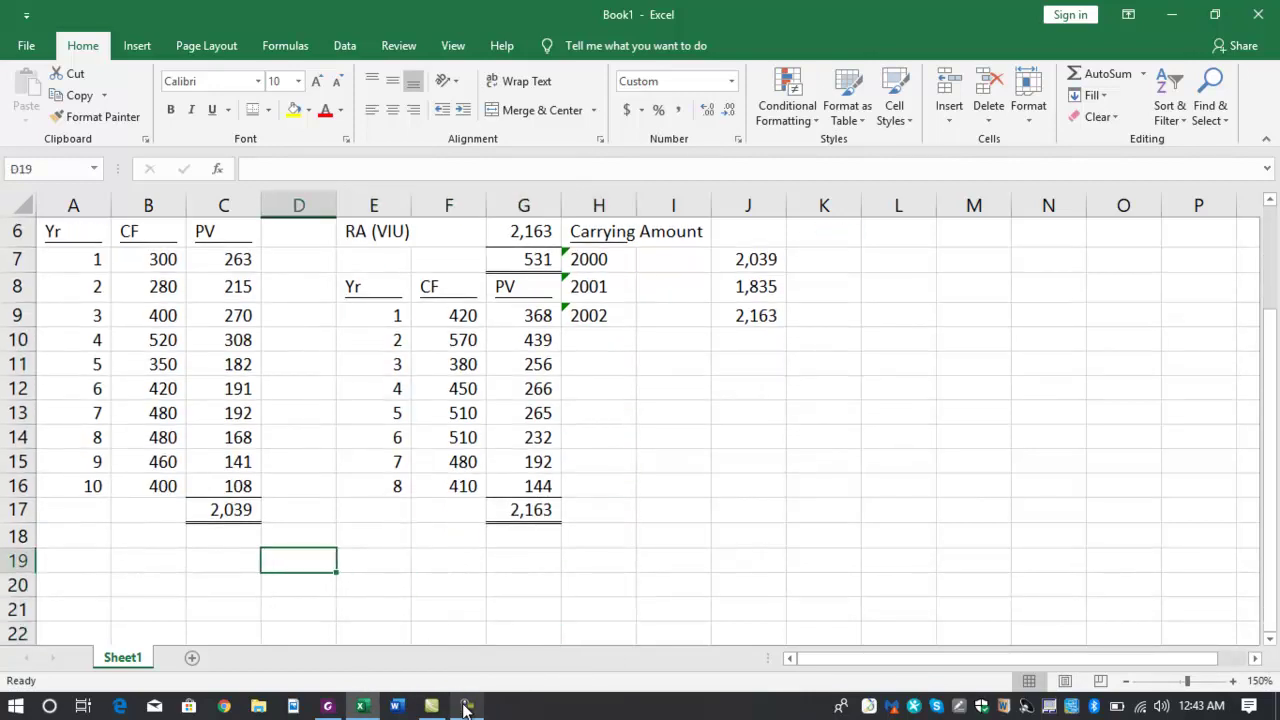
key(Left)
key(Left)
key(Left)
text(Question)
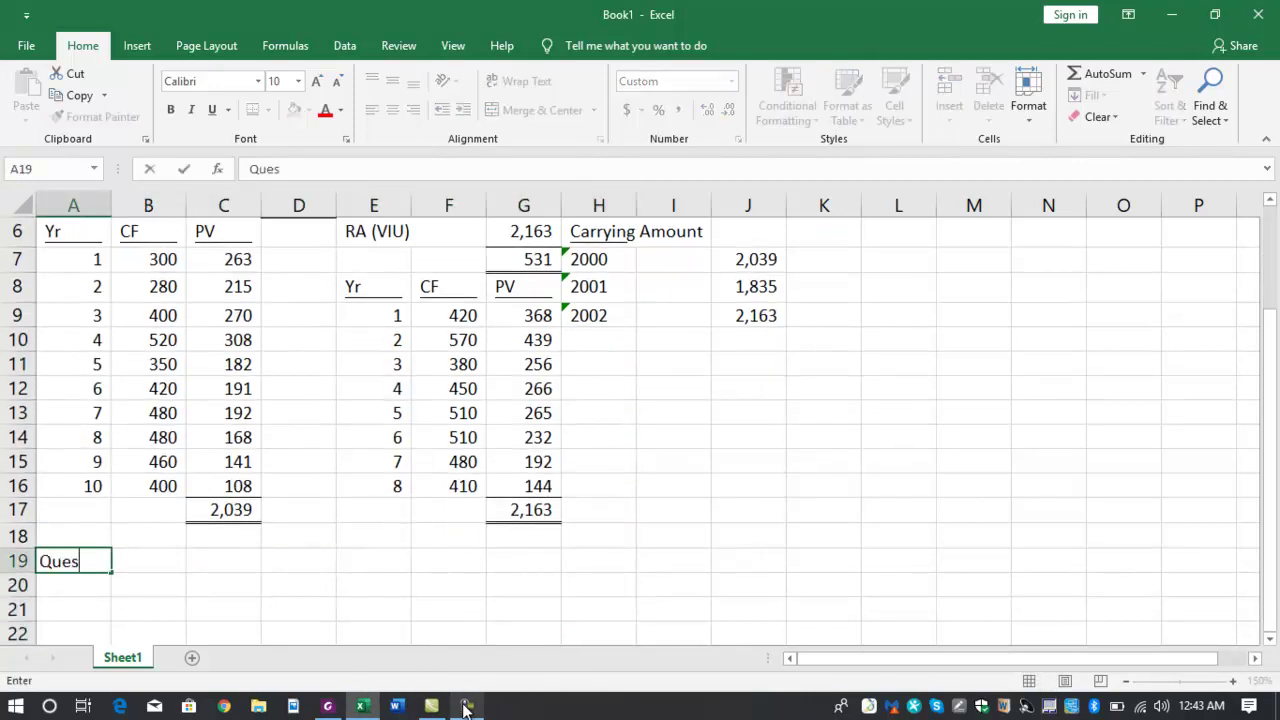
key(Return)
key(Up)
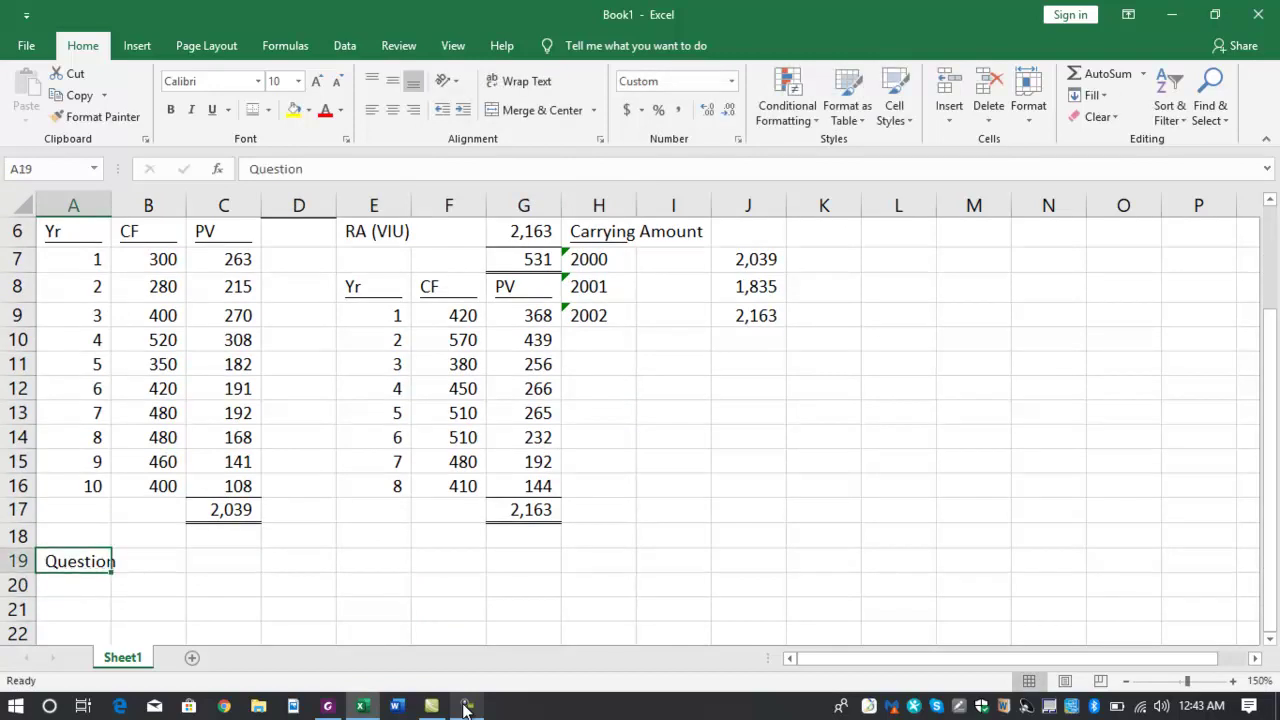
key(ctrl+b)
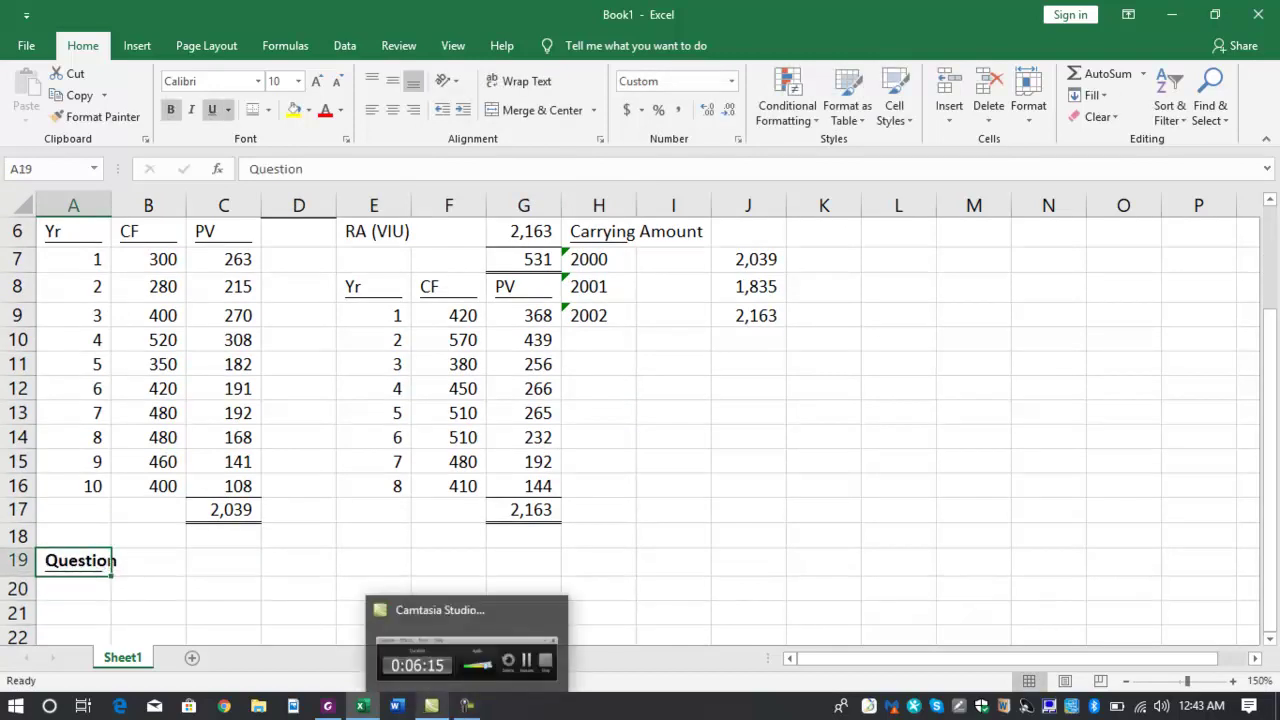
- Switch to the impairment handout in Foxit PhantomPDF and find the machine's carrying amount and remaining life in Question 16
click(330, 707)
key(Down)
key(Down)
key(Down)
key(Down)
key(Down)
key(Down)
key(Down)
key(Down)
key(Down)
key(Down)
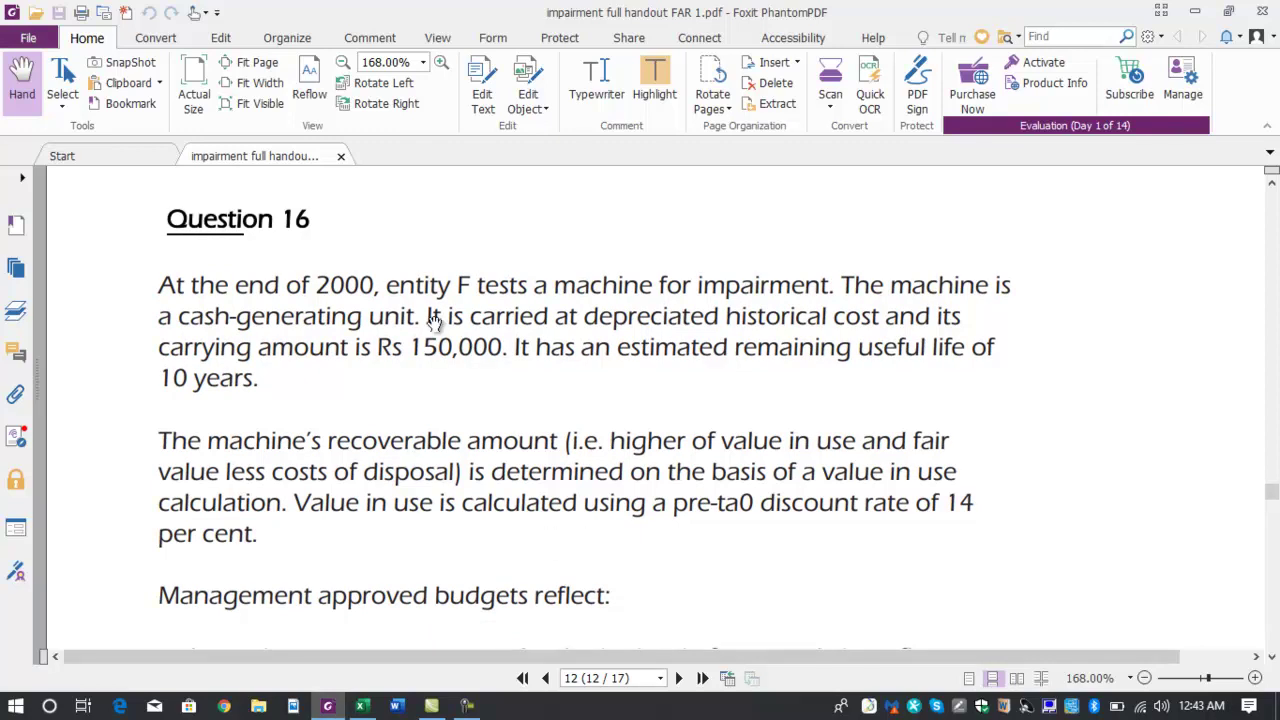
- Return to Excel and enter the label "Carrying Amount" in A21 with 150,000 in D21
key(alt+Tab)
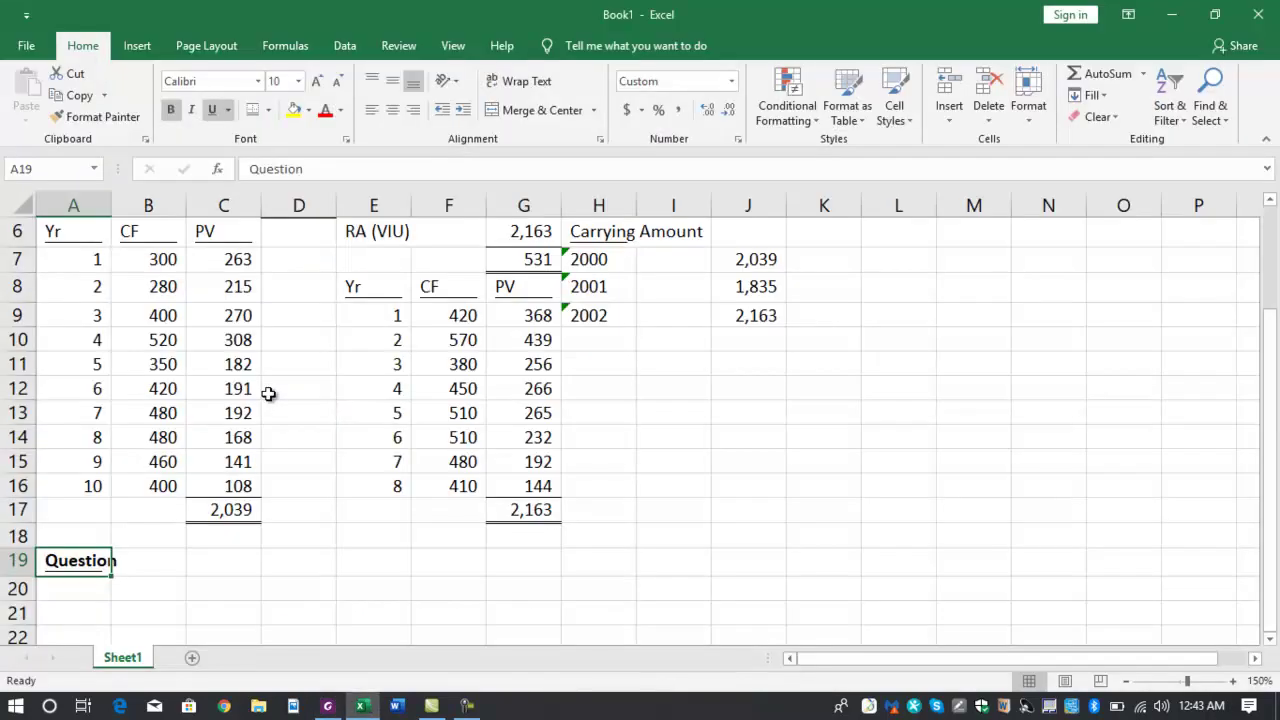
key(Down)
key(Down)
text(C)
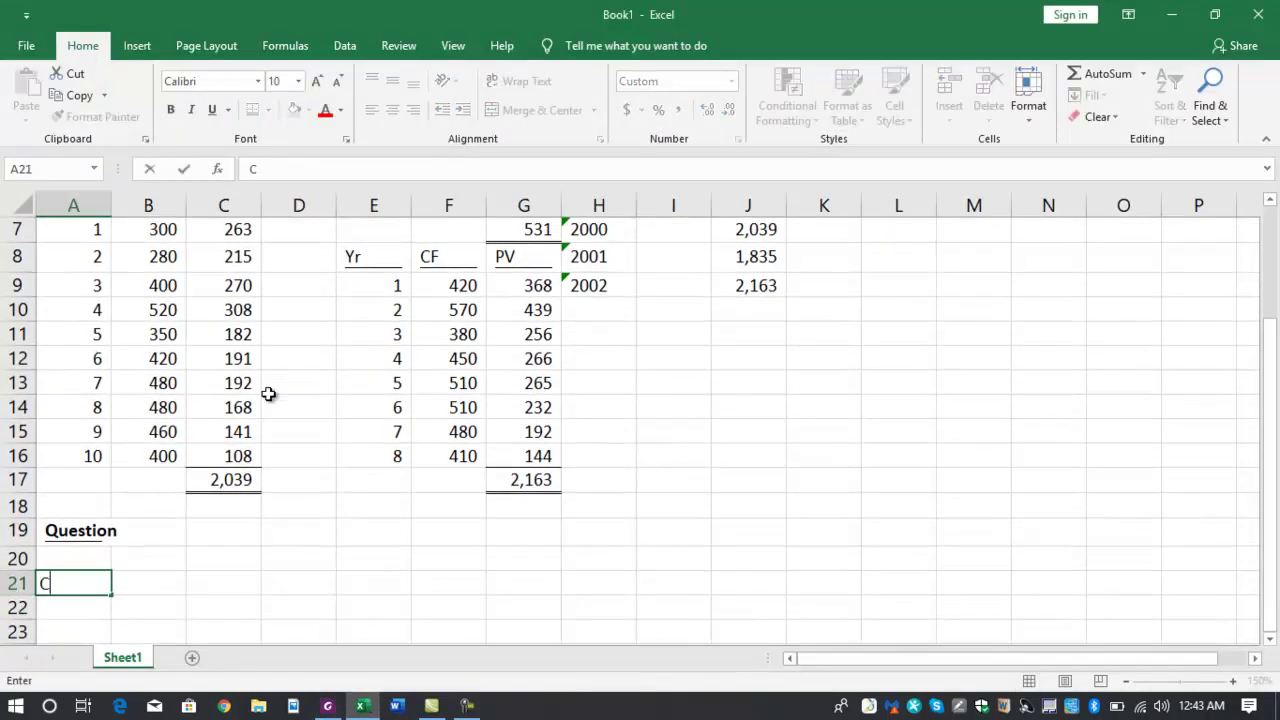
text(arrying Amount)
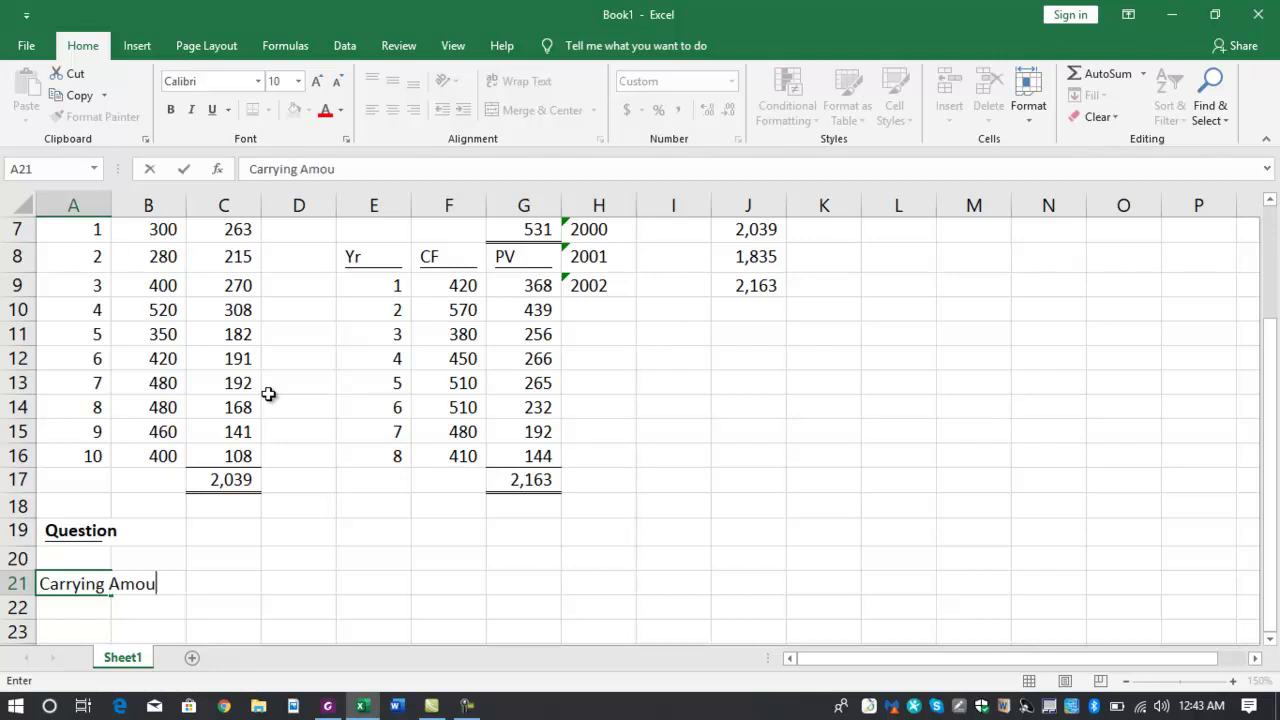
key(Tab)
key(Tab)
key(Tab)
text(150000)
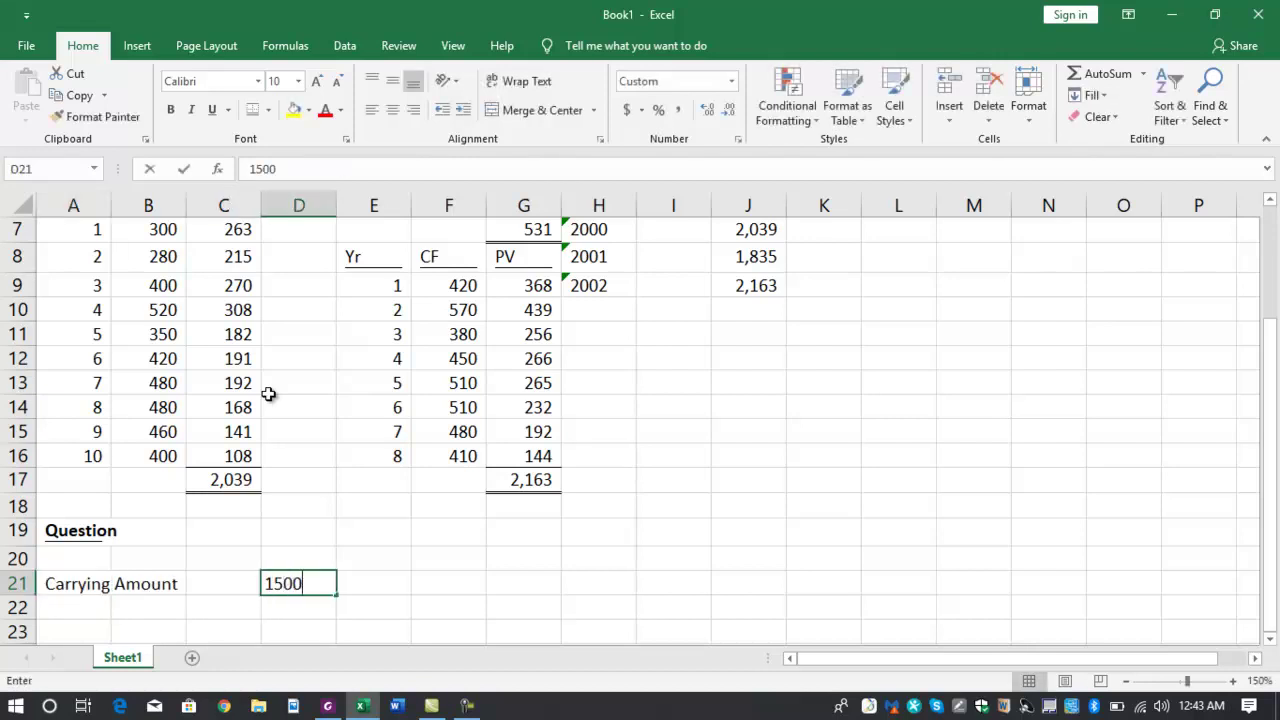
key(Return)
- Enter the label "Life" in A22 with the value 10 in D22
text(Life)
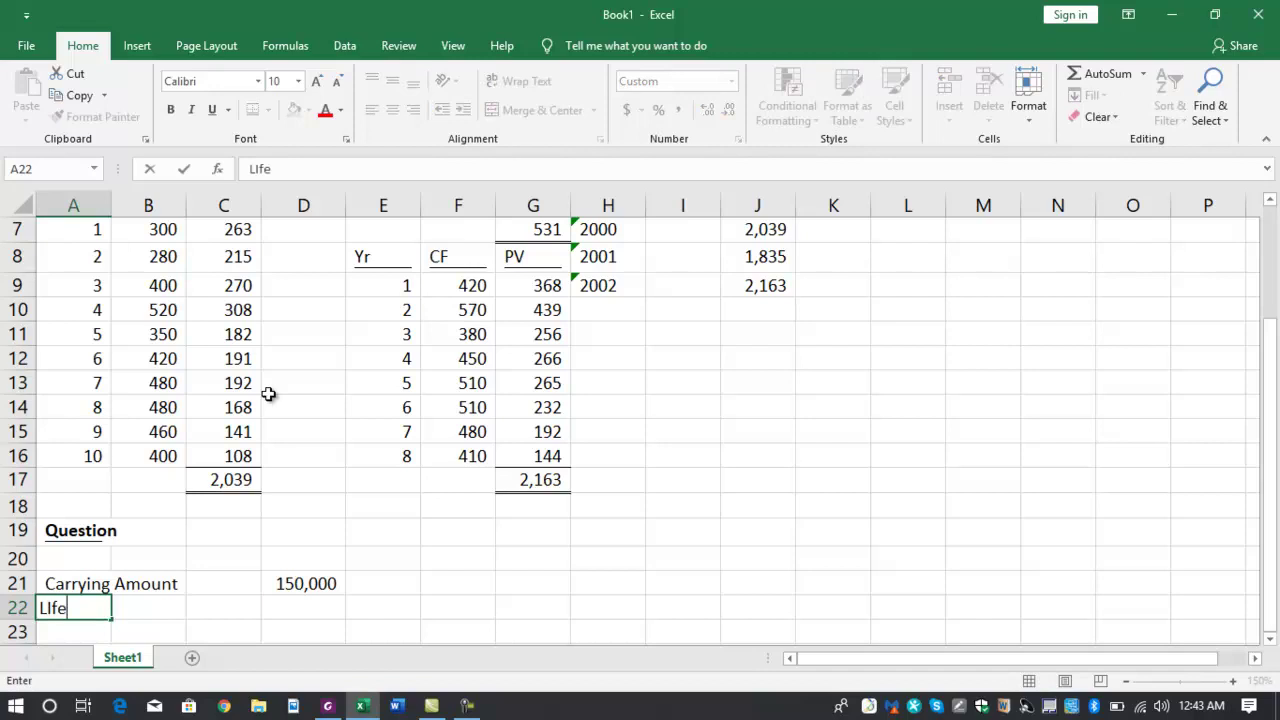
key(Tab)
key(Tab)
key(Tab)
text(10)
key(Return)
key(Up)
key(Down)
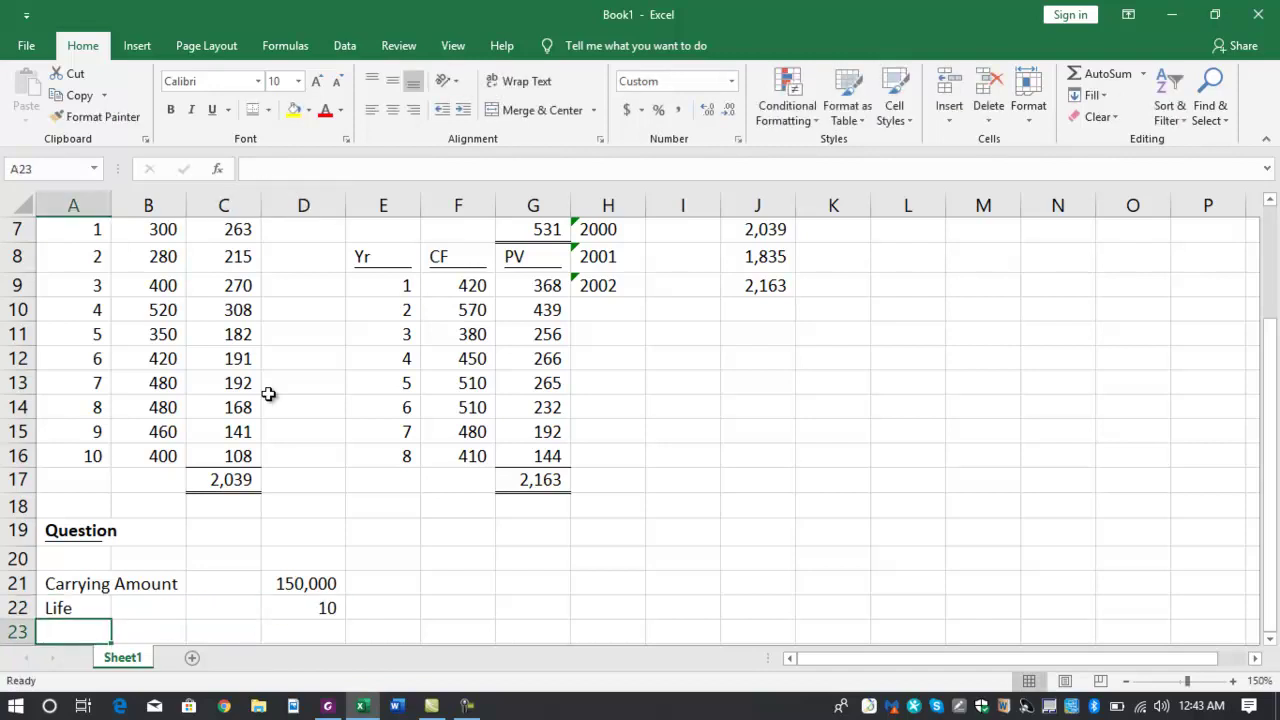
- Move the Life row A22:D22 up to row 20, directly above the carrying amount
key(Up)
key(shift+Right)
key(shift+Right)
key(shift+Right)
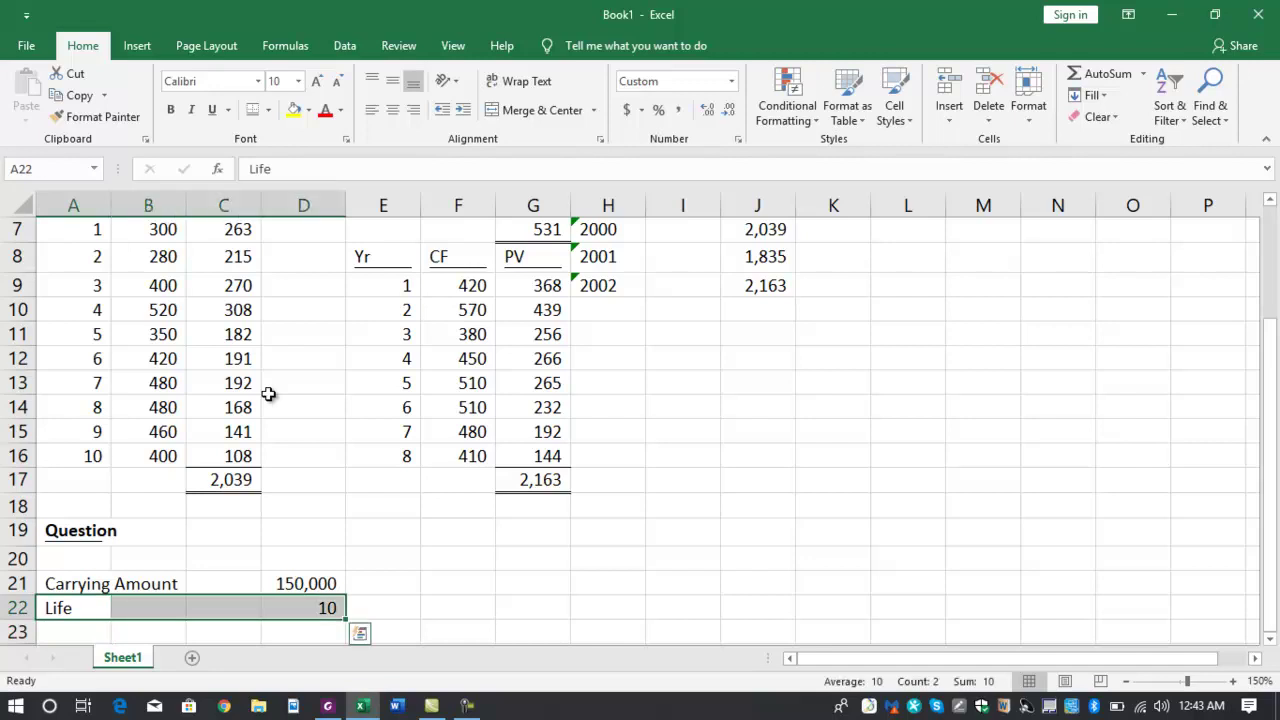
key(ctrl+x)
key(Up)
key(Up)
key(ctrl+v)
key(Down)
key(Down)
key(Down)
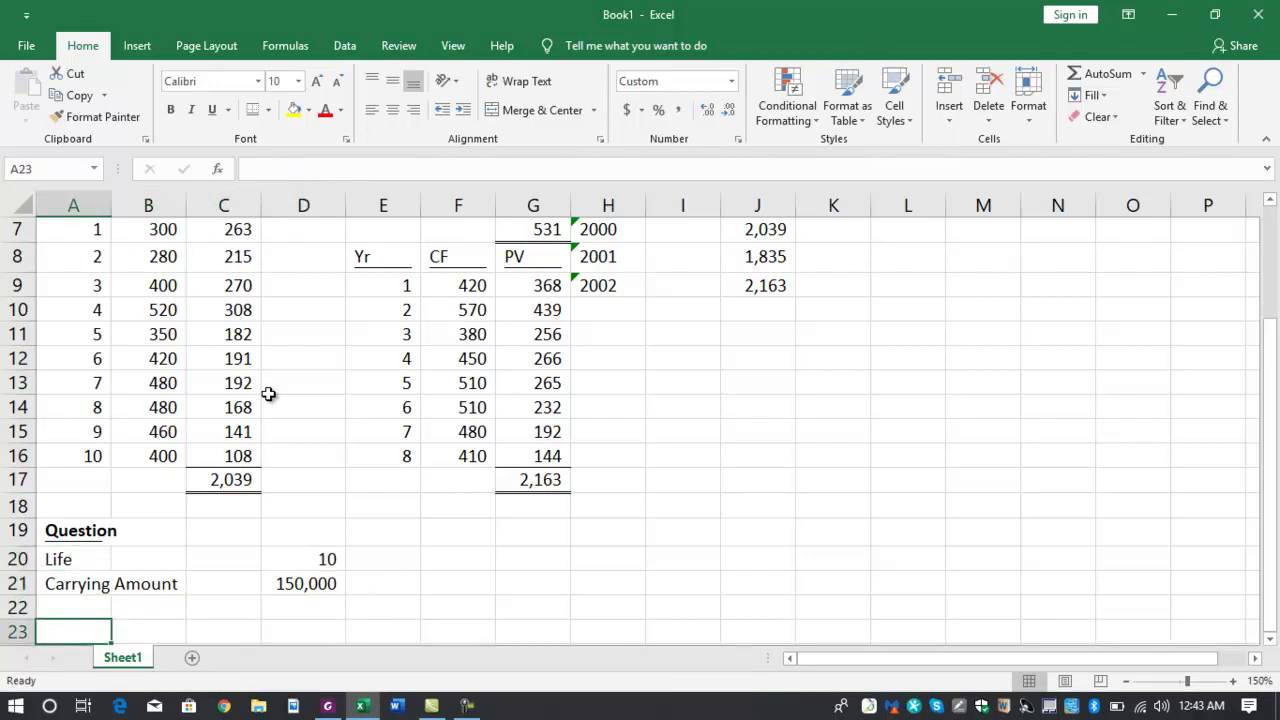
- Switch to the Foxit PhantomPDF handout and read Question 16's discount rate, enhancement costs and future cash flow table
key(alt+Tab)
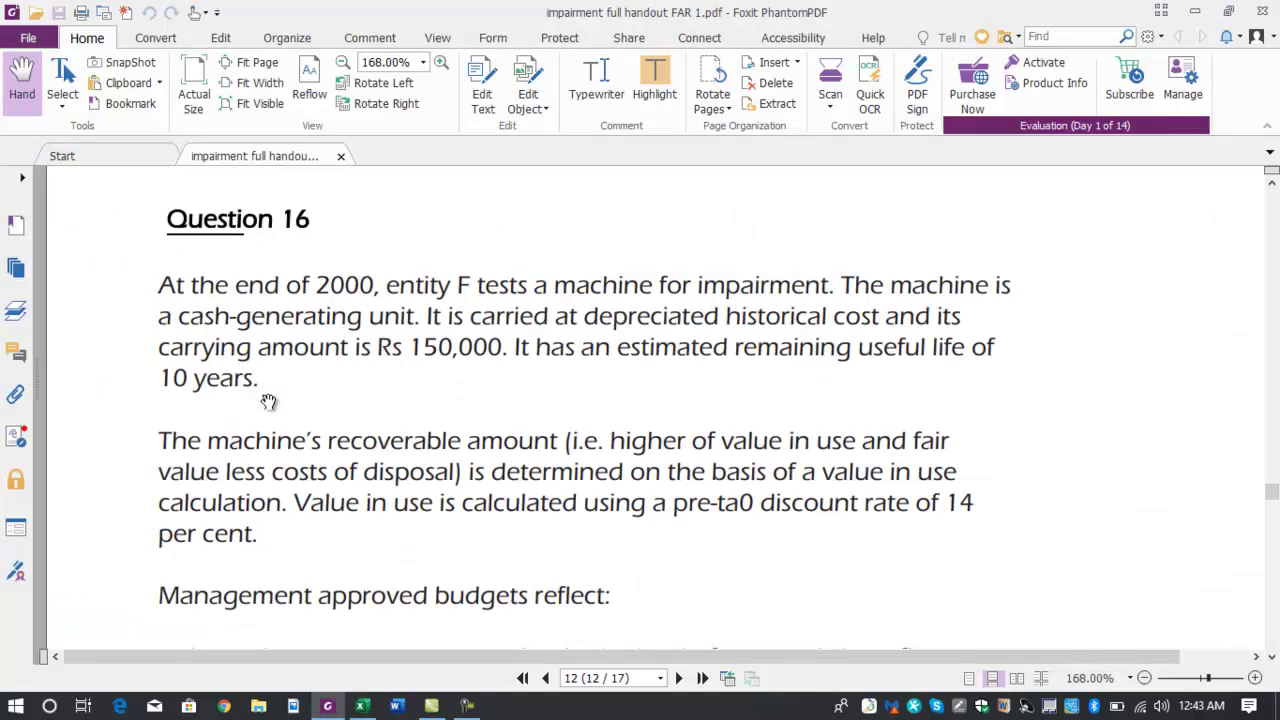
scroll(268, 401, down, 4)
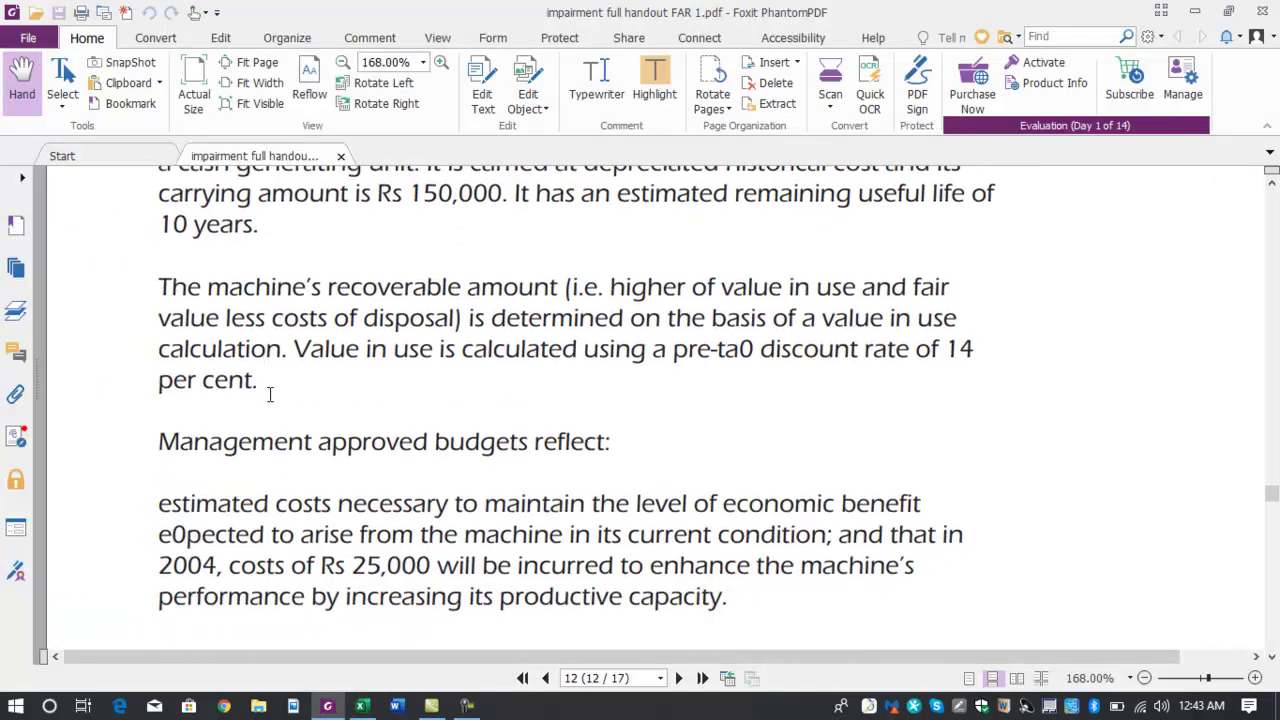
scroll(268, 393, down, 3)
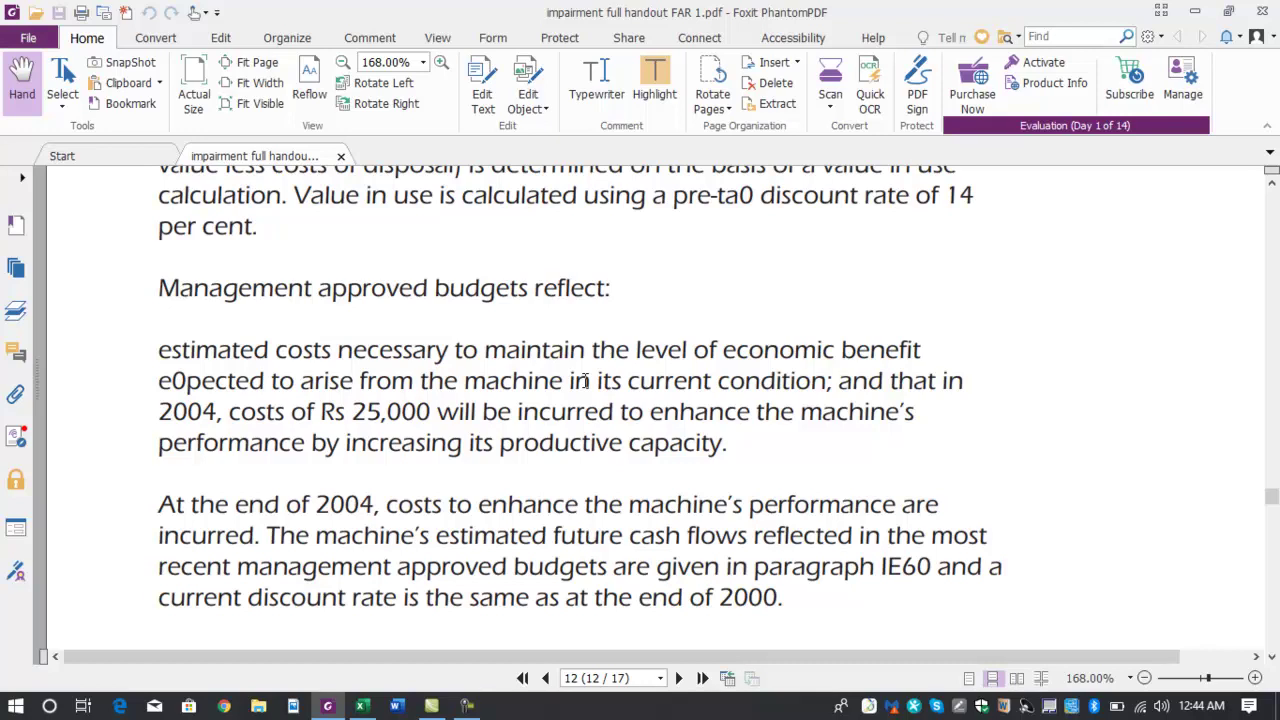
scroll(585, 380, down, 5)
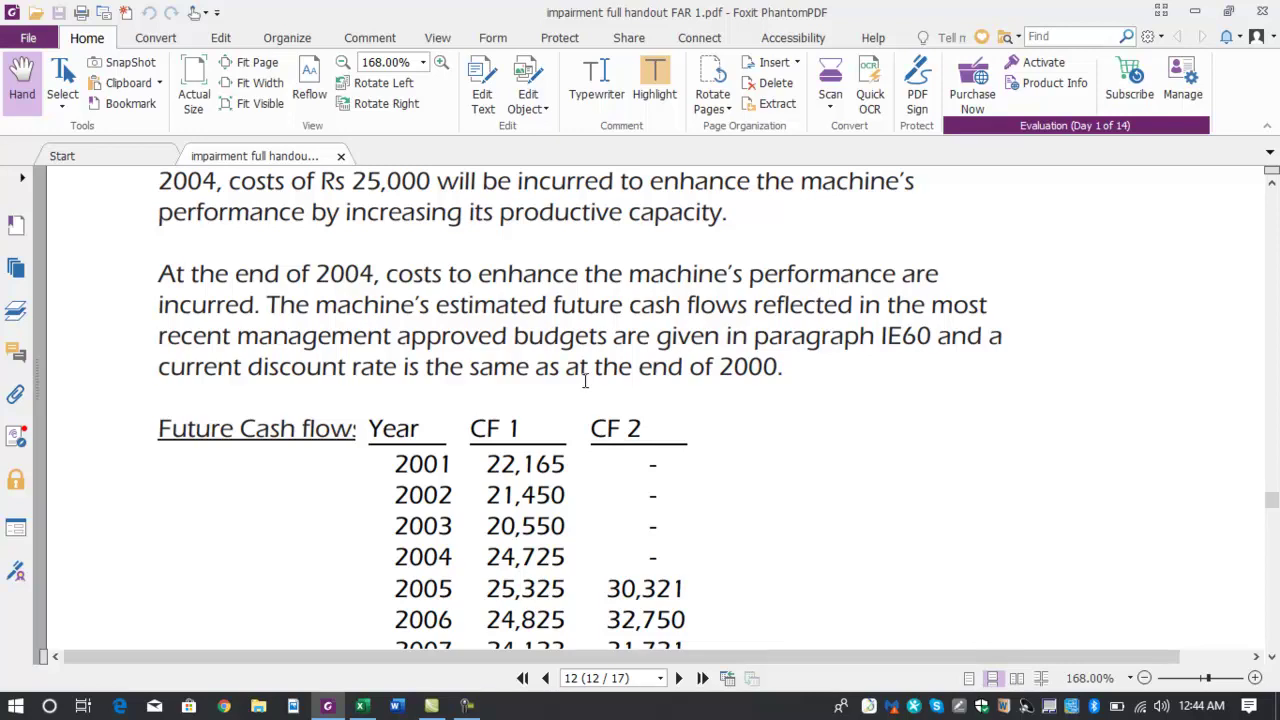
- Return to Excel and add the underlined column headings Yr, CF and PV in A24:C24
key(alt+Tab)
scroll(583, 380, down, 2)
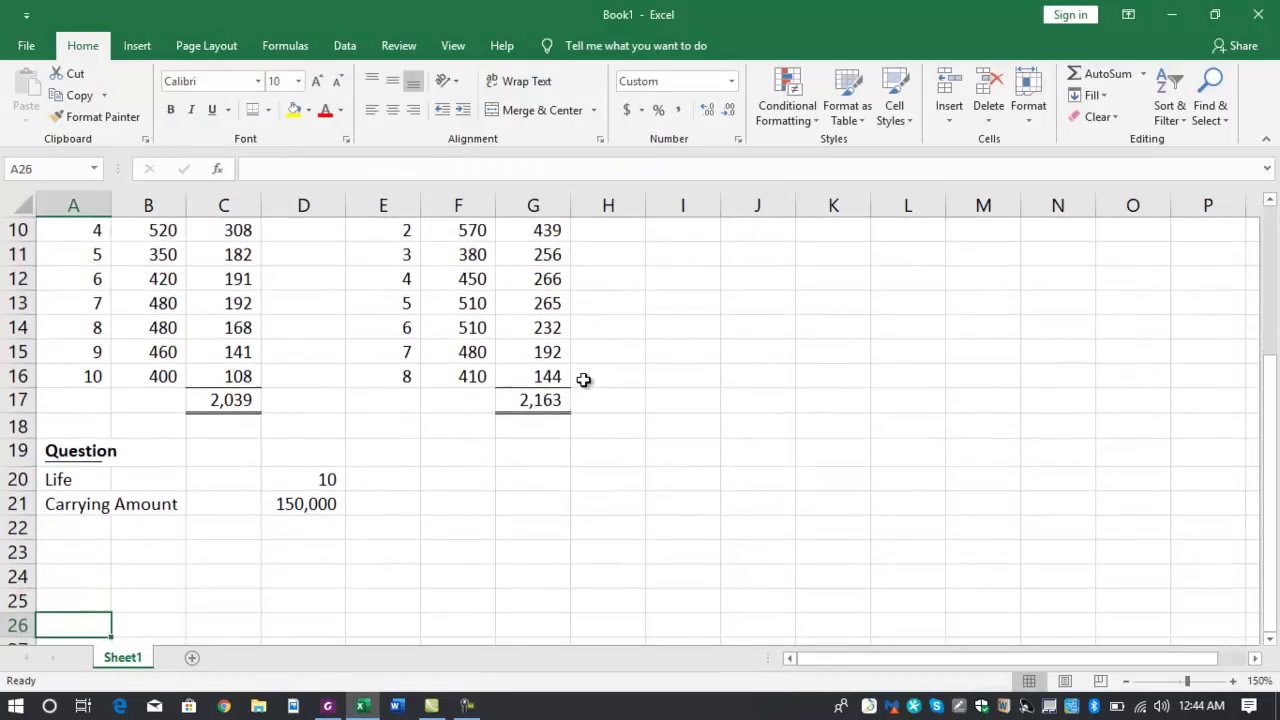
text(Yr)
key(Tab)
text(CF)
key(Tab)
text(P)
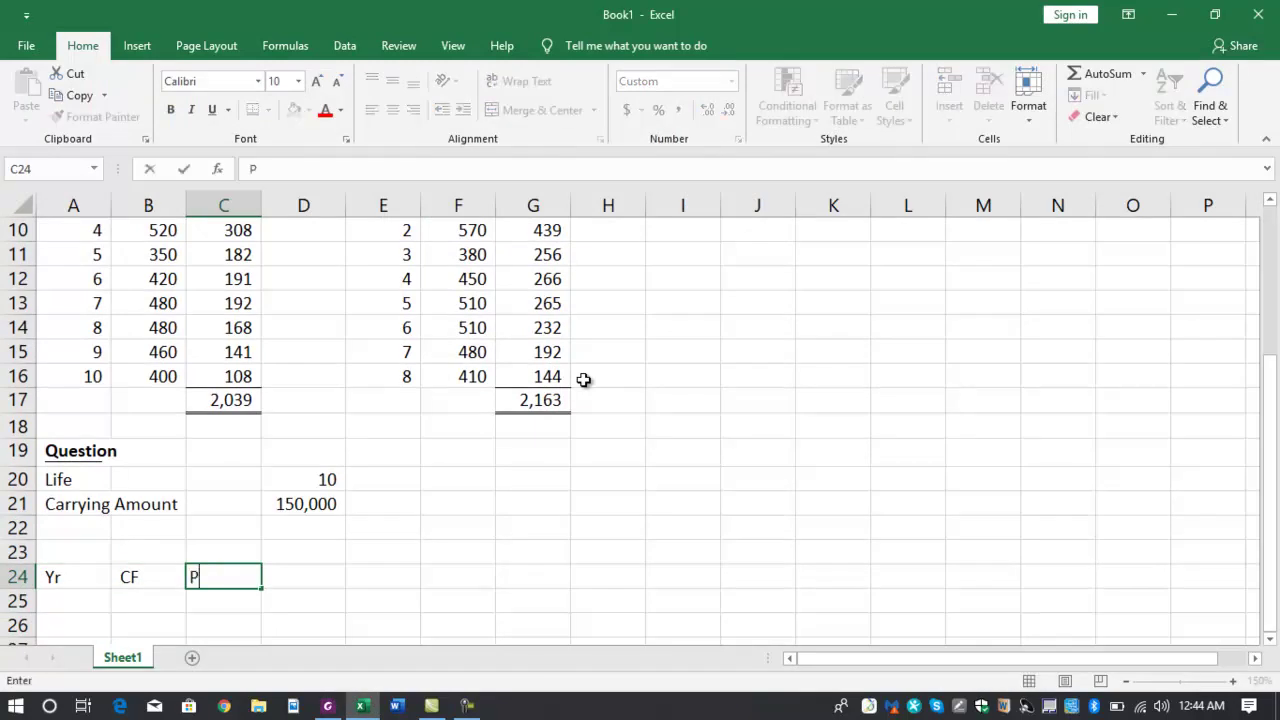
text(V)
key(Left)
key(Left)
key(shift+Right)
key(shift+Right)
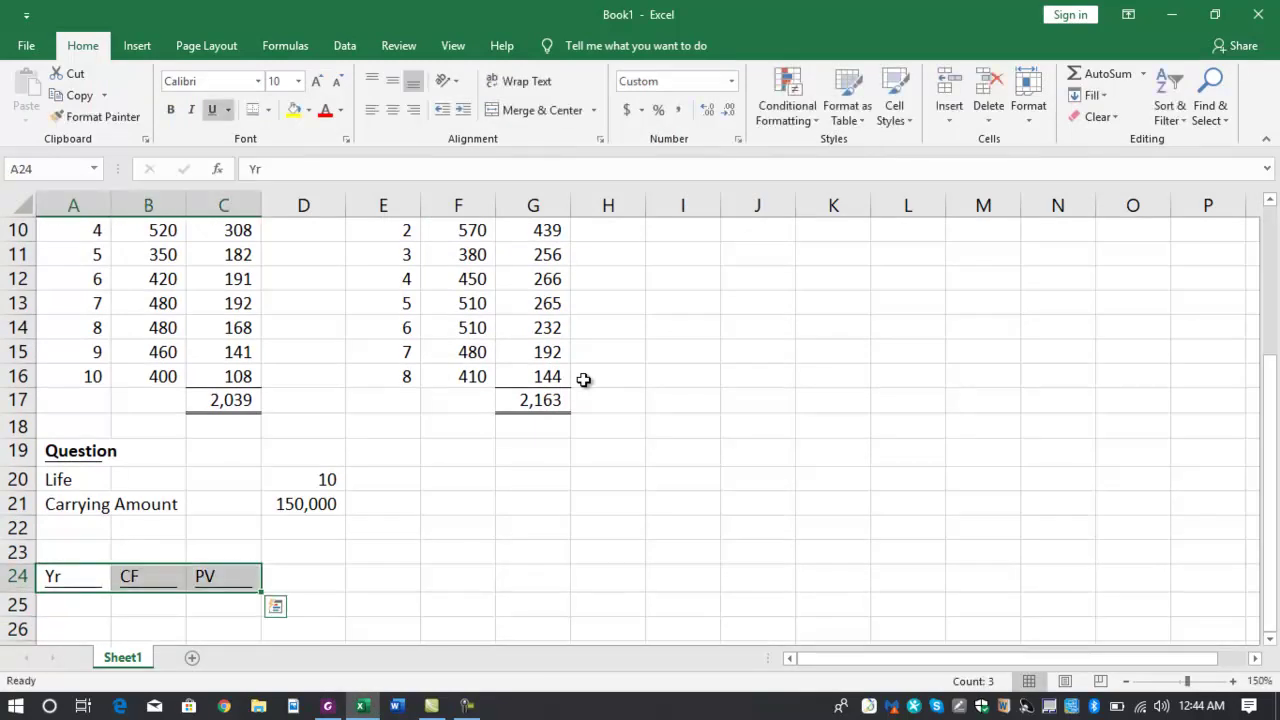
key(ctrl+u)
- Number the years 1 to 10 down the Yr column in A25:A34
key(Down)
text(1)
key(Return)
text(2)
key(Return)
text(3)
key(Return)
text(4)
key(Return)
text(5 6 )
text(7)
key(Return)
text(8)
key(Return)
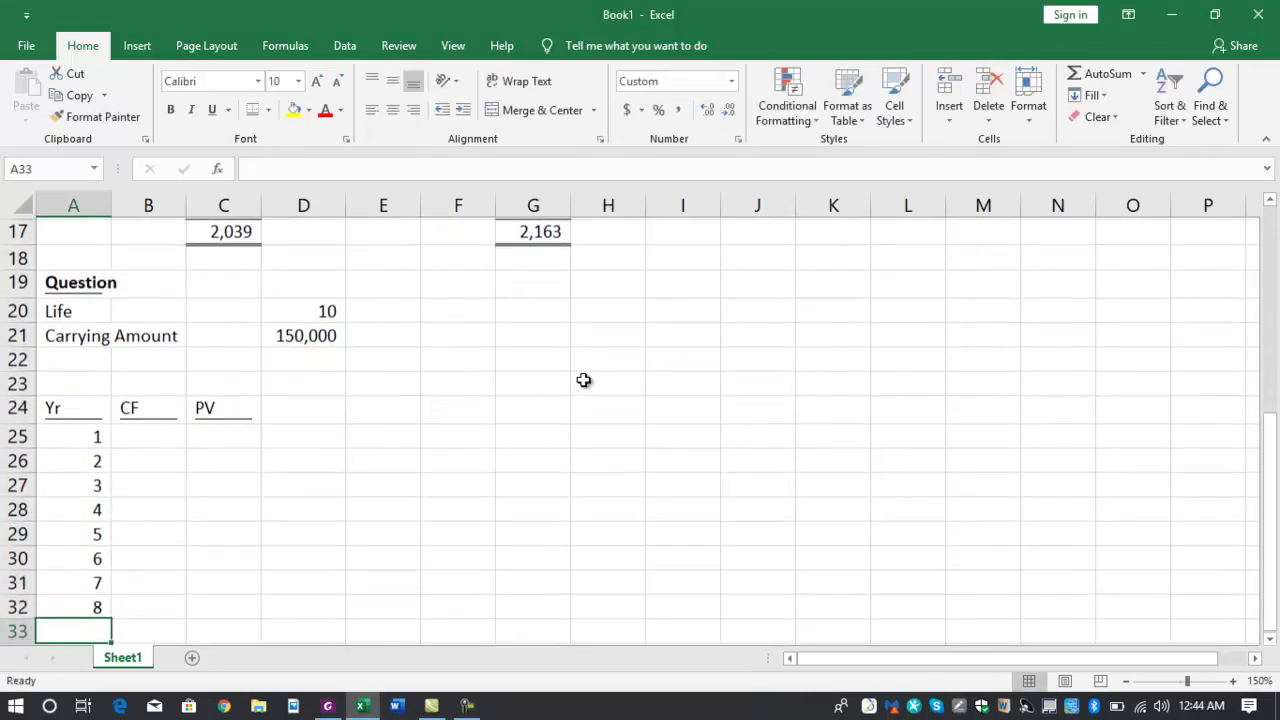
text(9)
key(Return)
text(10)
- Copy the handout's CF 1 amounts for years 1 to 3 into B25:B27: 22,165, 21,450 and 20,550
key(Tab)
key(ctrl+Up)
key(Down)
key(alt+Tab)
key(alt+Tab)
text(22165)
key(Return)
key(alt+Tab)
key(alt+Tab)
text(2145)
key(alt+Tab)
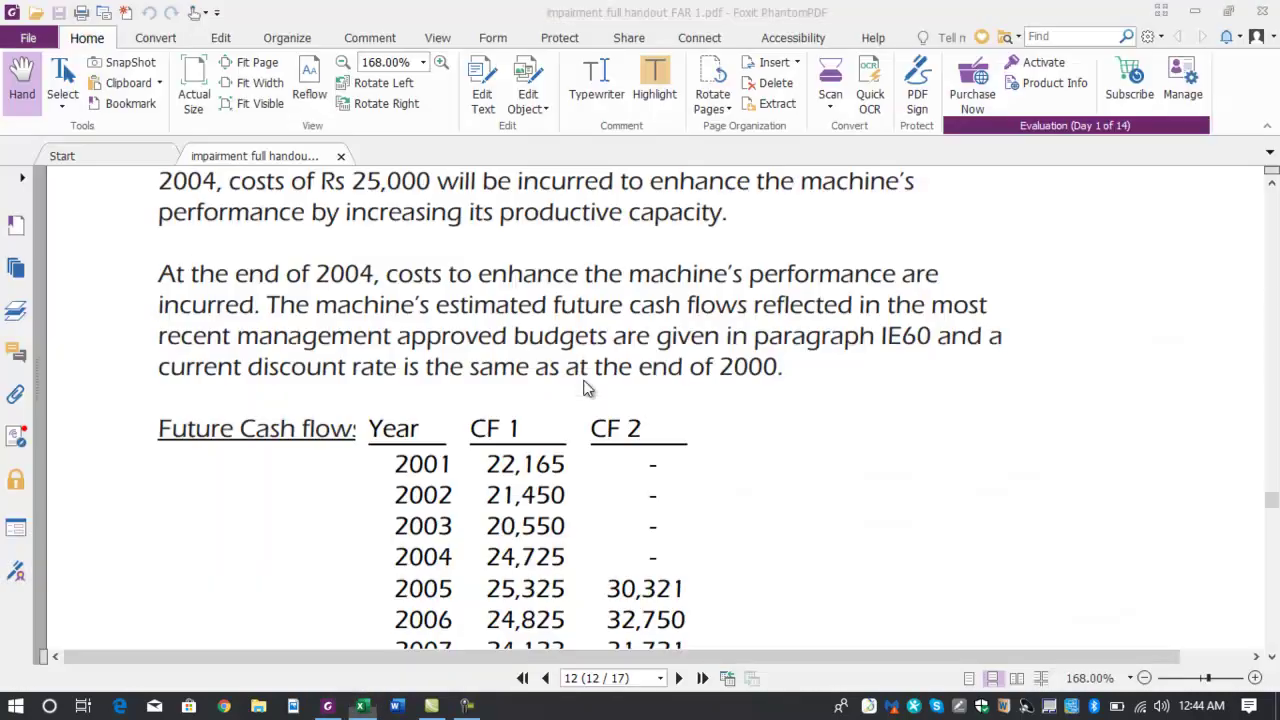
key(alt+Tab)
text(20550)
key(Return)
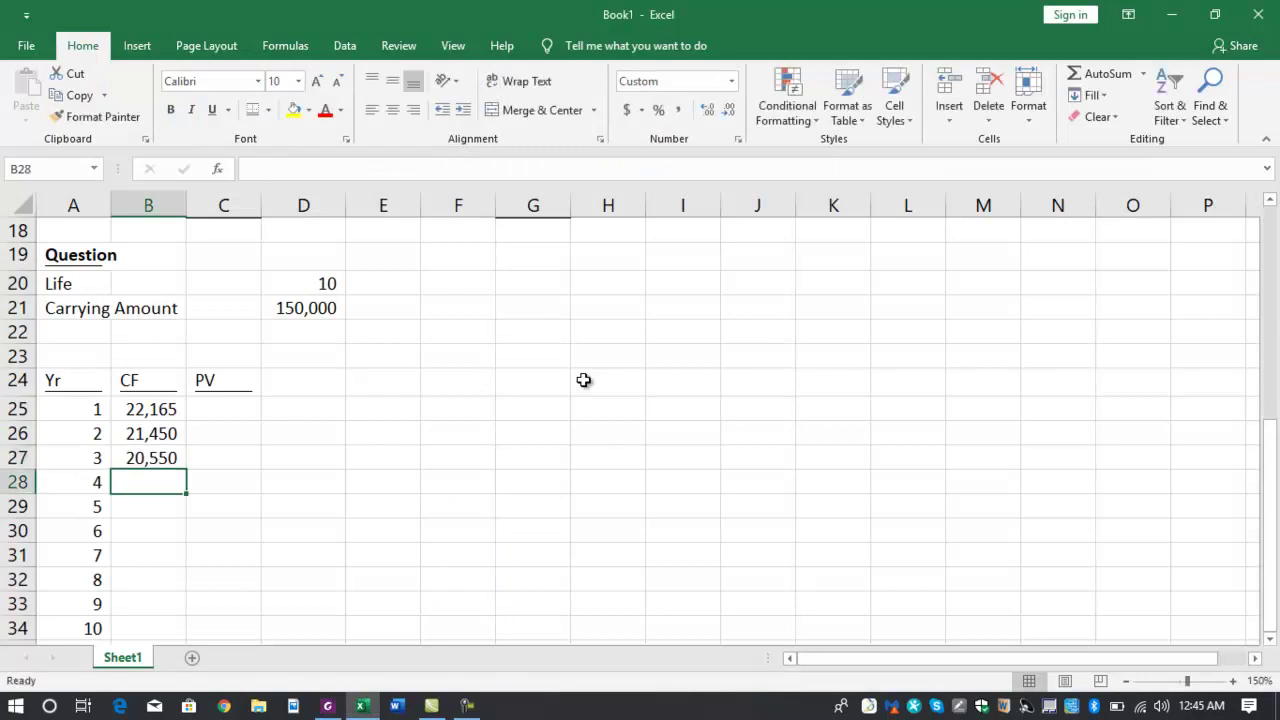
- Copy the handout's CF 1 amounts for years 4 to 6 into B28:B30: 24,725, 25,325 and 24,825
key(alt+Tab)
key(alt+Tab)
text(24,725)
key(Return)
key(alt+Tab)
key(alt+Tab)
text(25,325)
key(Return)
key(alt+Tab)
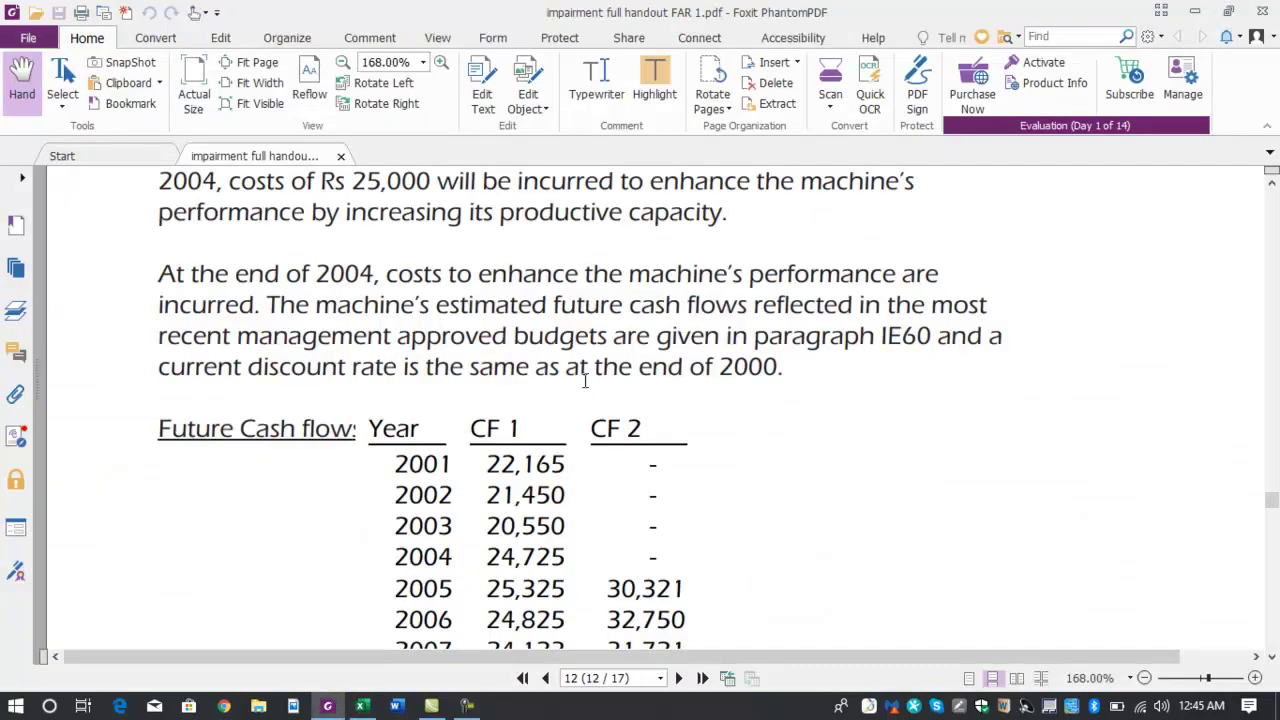
key(alt+Tab)
text(24825)
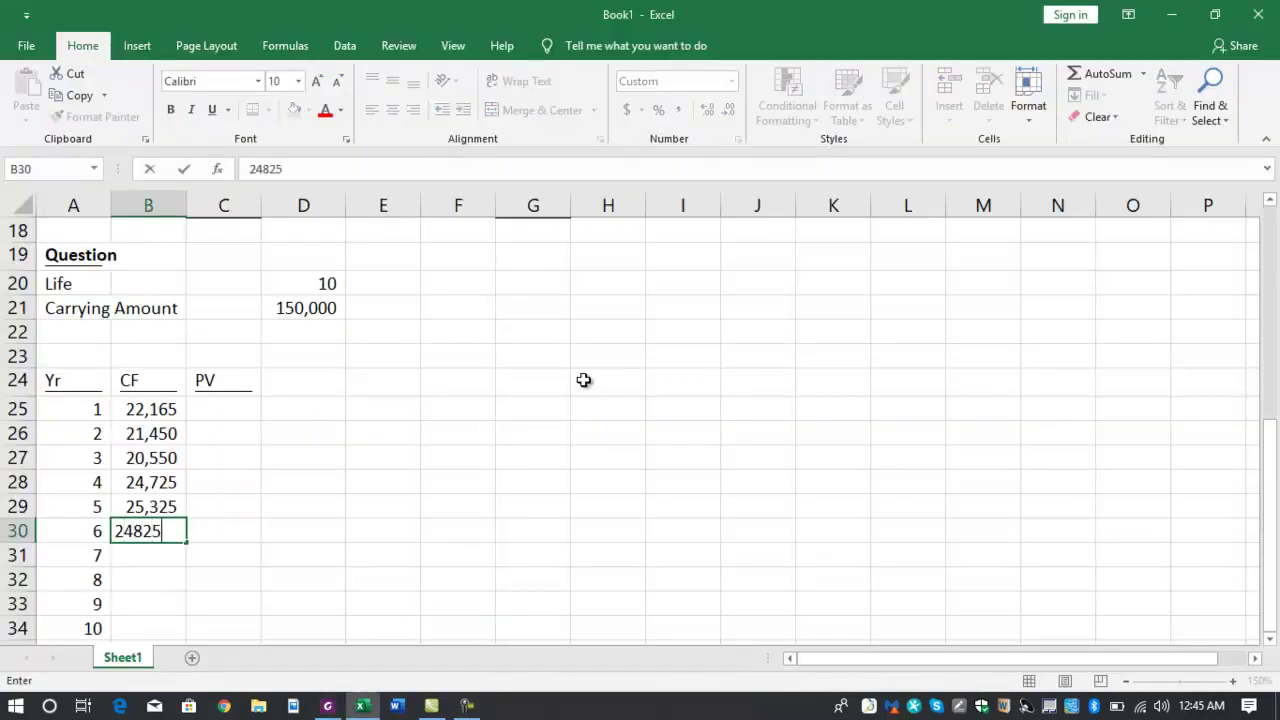
- Copy the handout's CF 1 amounts for years 7 and 8 into B31:B32: 24,123 and 25,533
key(alt+Tab)
scroll(586, 384, down, 4)
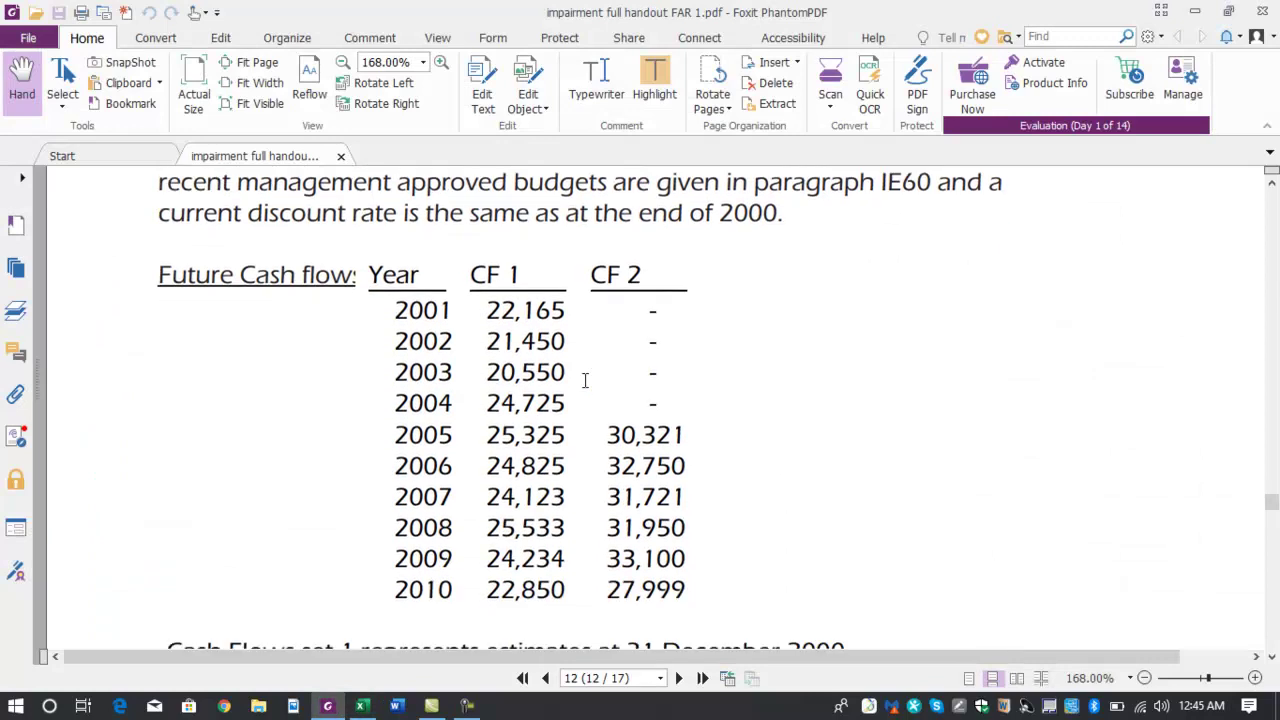
key(alt+Tab)
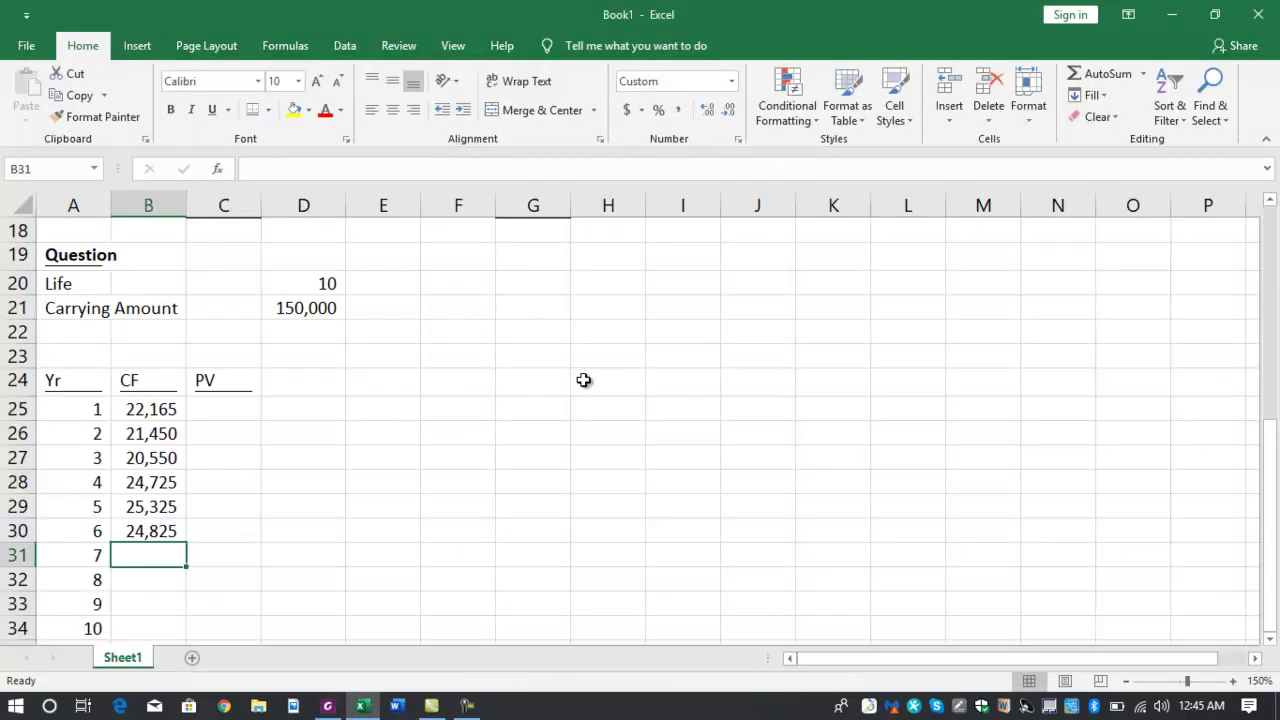
key(alt+Tab)
key(alt+Tab)
key(alt+Tab)
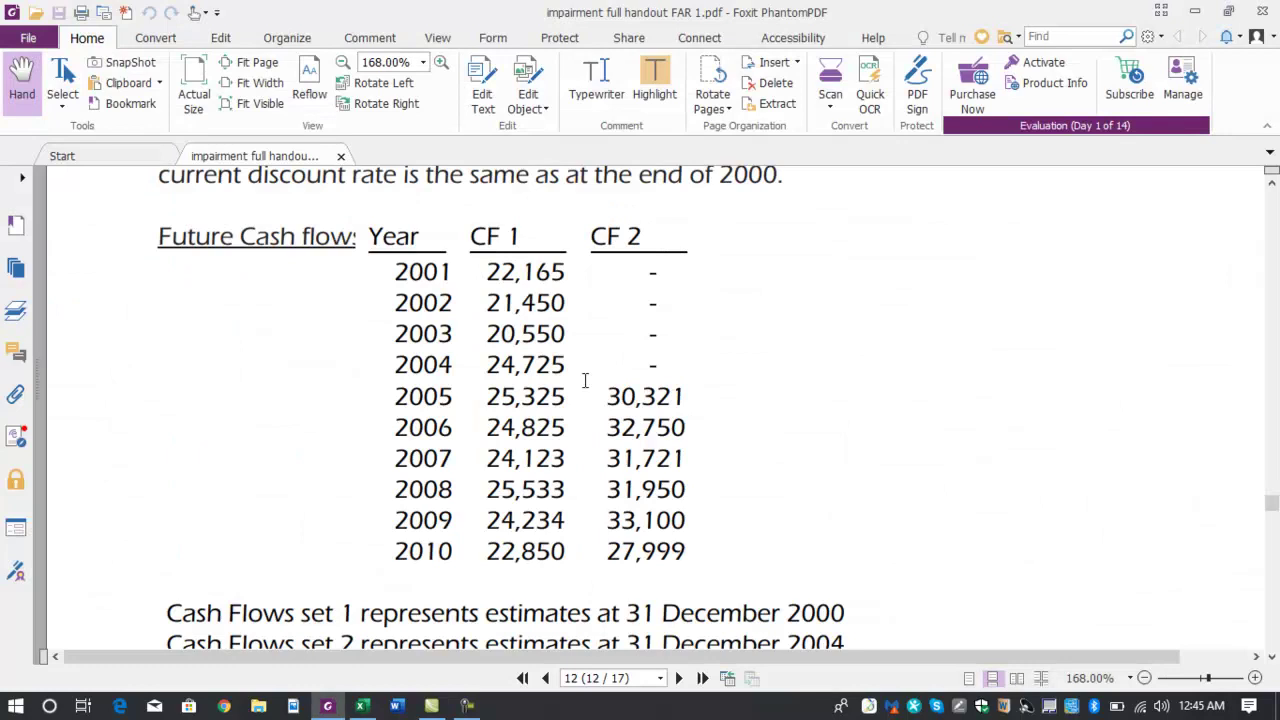
key(alt+Tab)
text(24)
text(123)
key(Return)
key(alt+Tab)
key(alt+Tab)
text(25533)
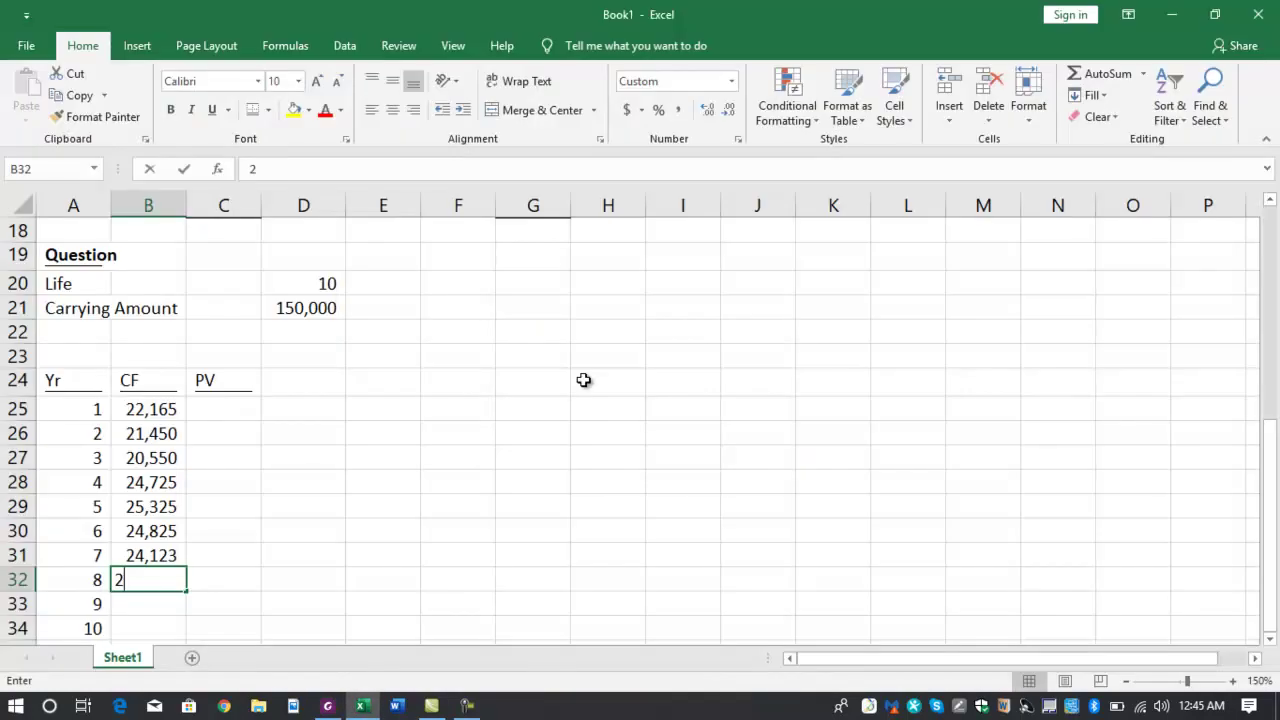
key(Return)
- Copy the handout's CF 1 amounts for years 9 and 10 into B33:B34: 24,234 and 22,850
key(alt+Tab)
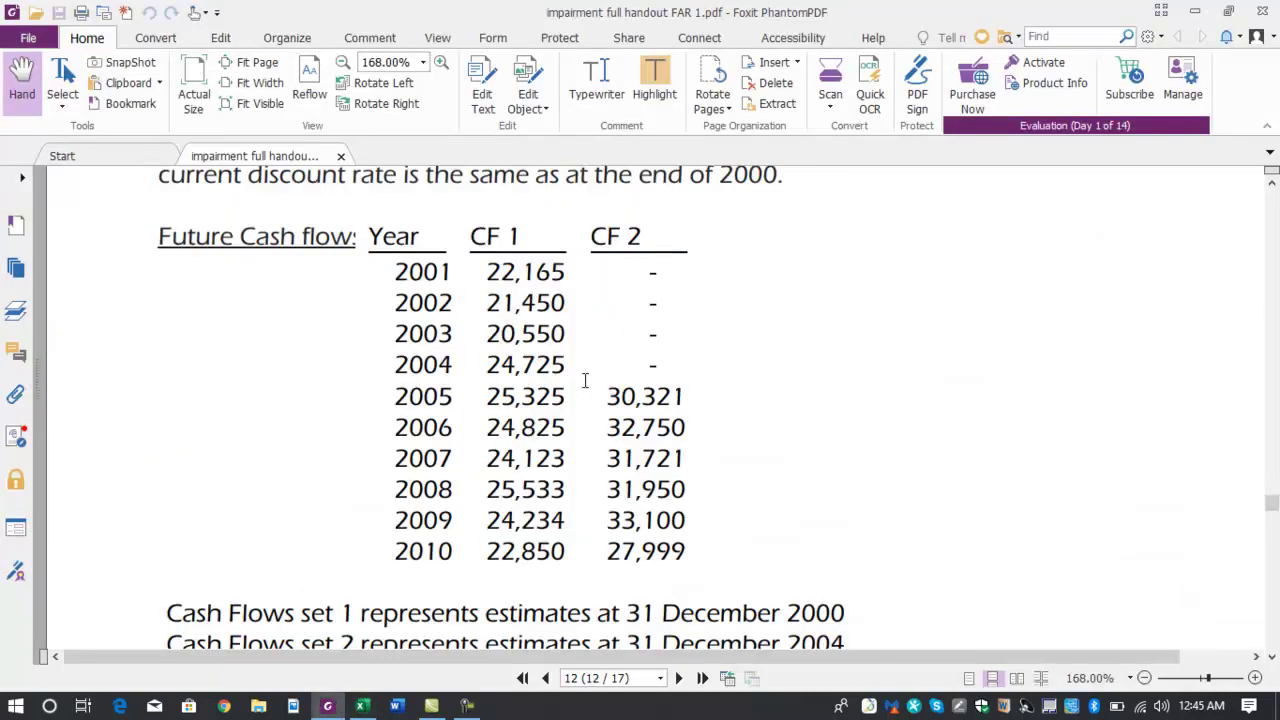
key(alt+Tab)
text(24234)
key(Return)
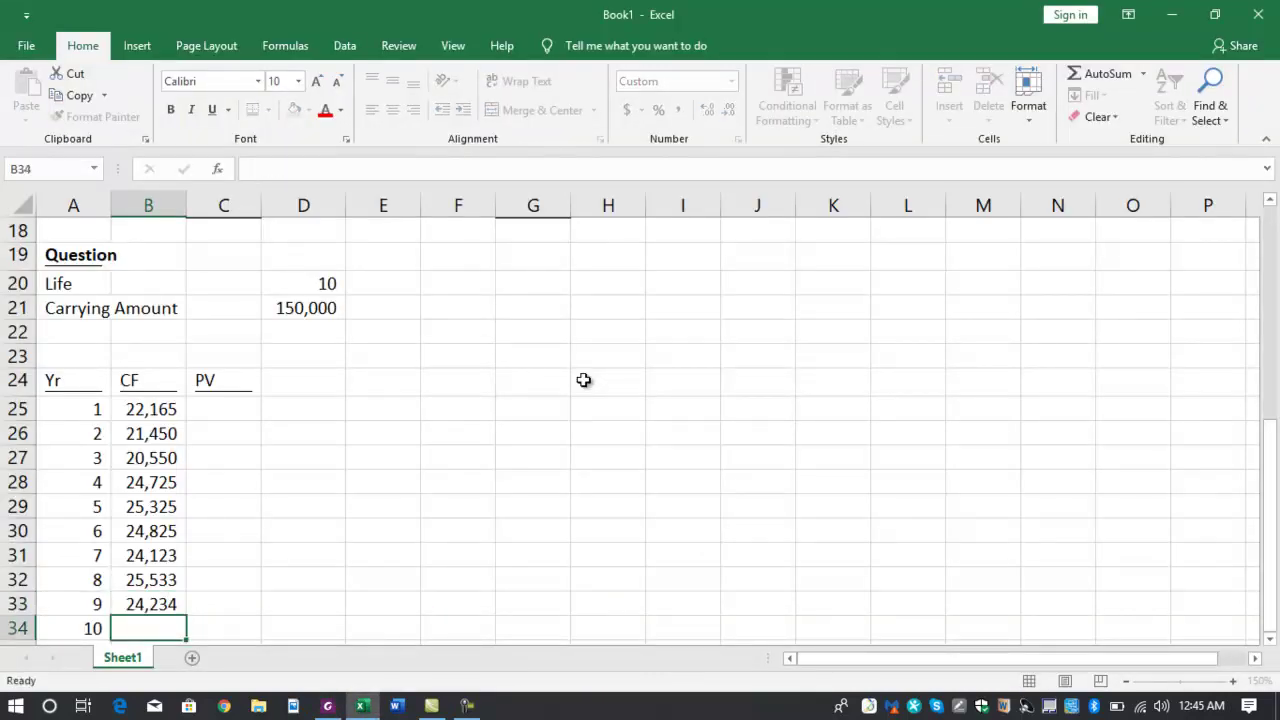
key(alt+Tab)
key(alt+Tab)
text(228)
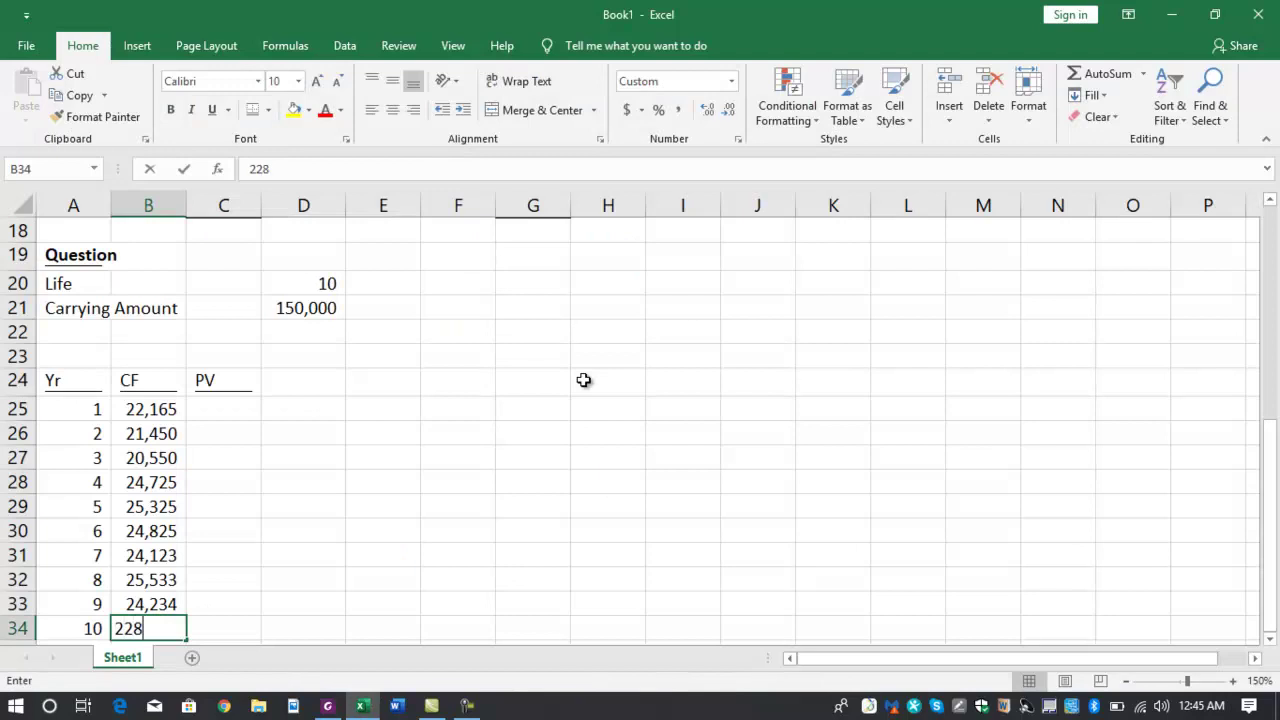
text(50)
key(Tab)
- Calculate year 1's present value in C25 with the formula +B25/1.14^A25
key(Up)
key(Up)
key(Up)
key(Up)
key(Up)
key(Up)
key(Up)
key(Up)
key(Up)
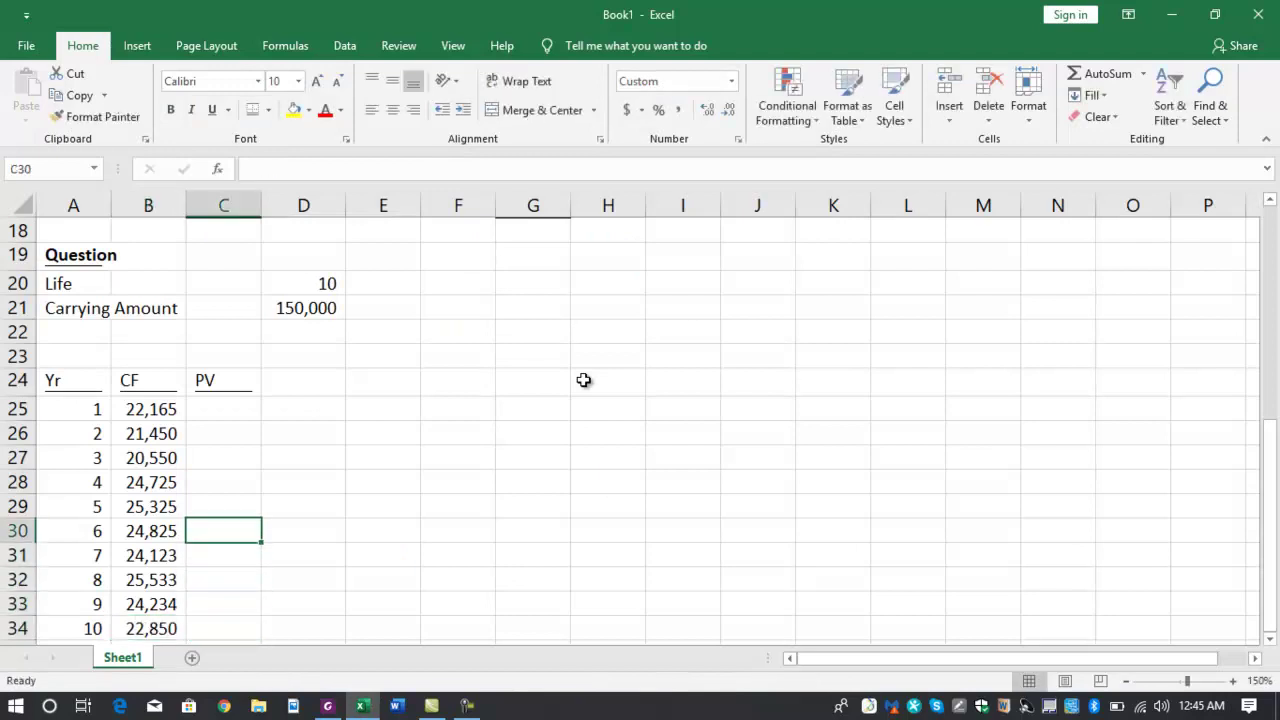
text(+)
key(Left)
key(Left)
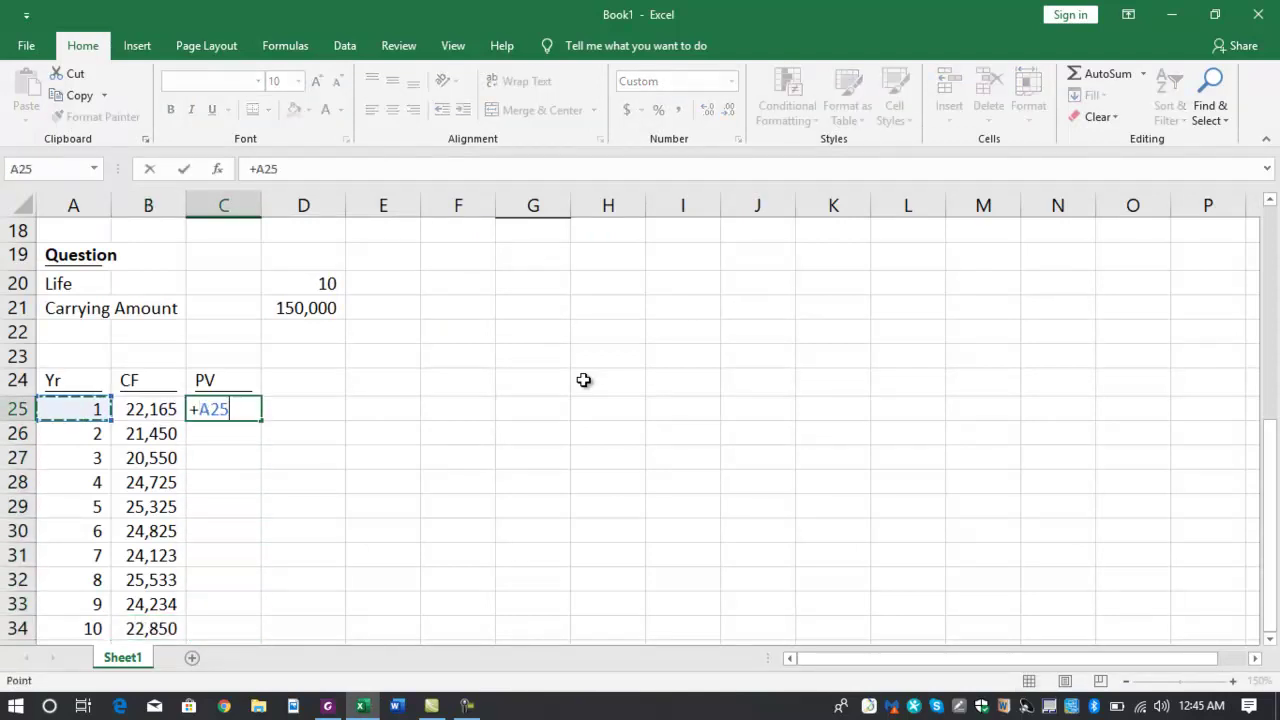
key(Right)
text(/1.14)
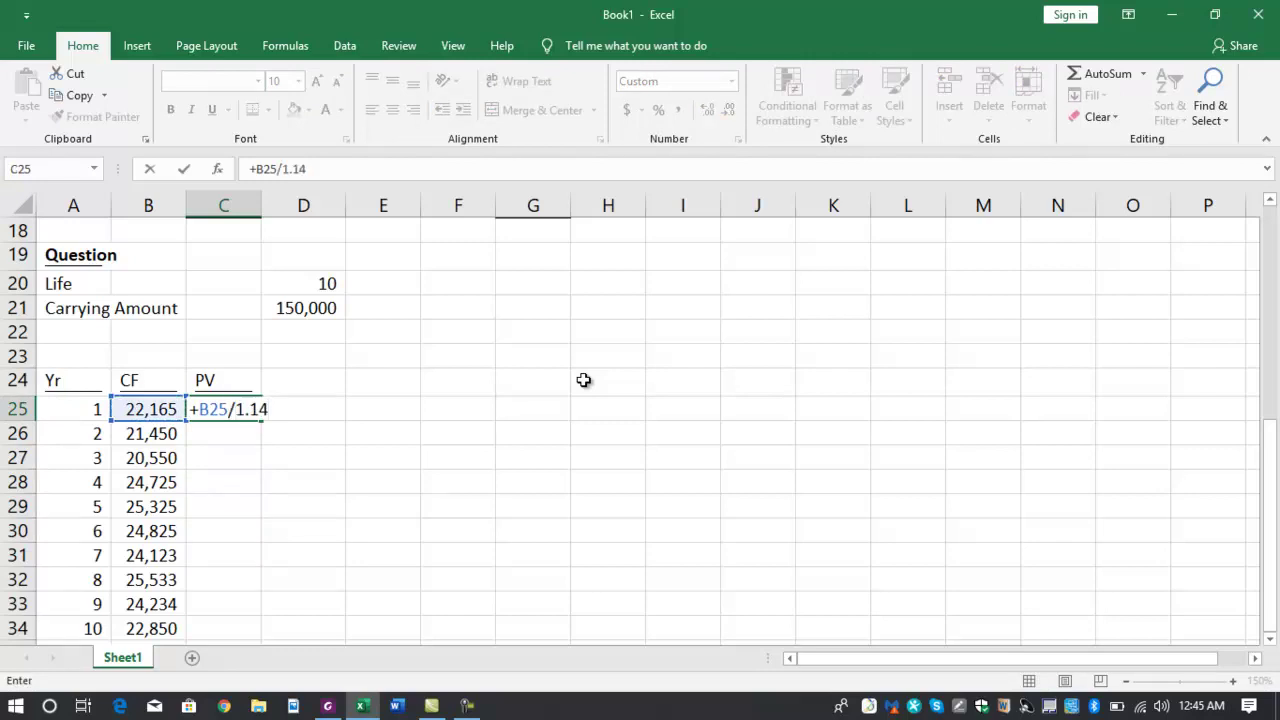
text(^)
key(Left)
key(Left)
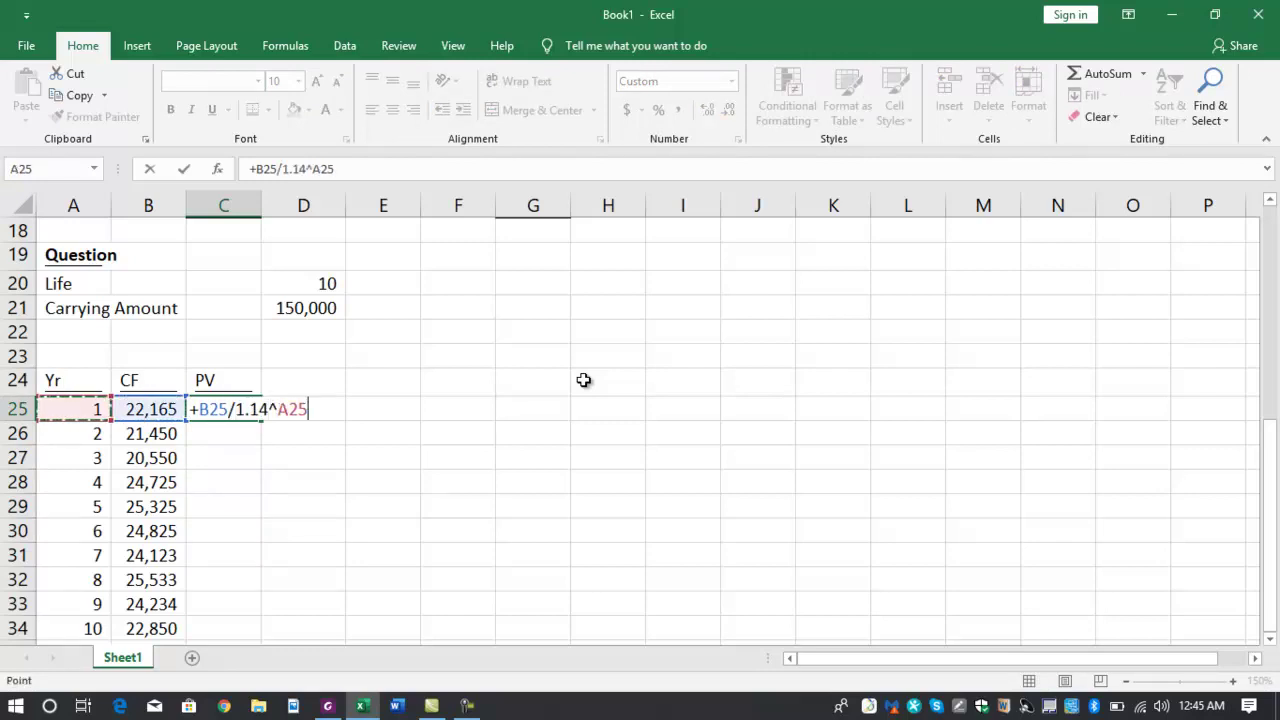
key(Return)
- Copy the present value formula from C25 down to C26:C34 for years 2 to 10
key(Up)
key(ctrl+c)
key(Down)
key(shift+Down)
key(shift+Down)
key(shift+Down)
key(shift+Down)
key(shift+Down)
key(shift+Down)
key(shift+Down)
key(shift+Down)
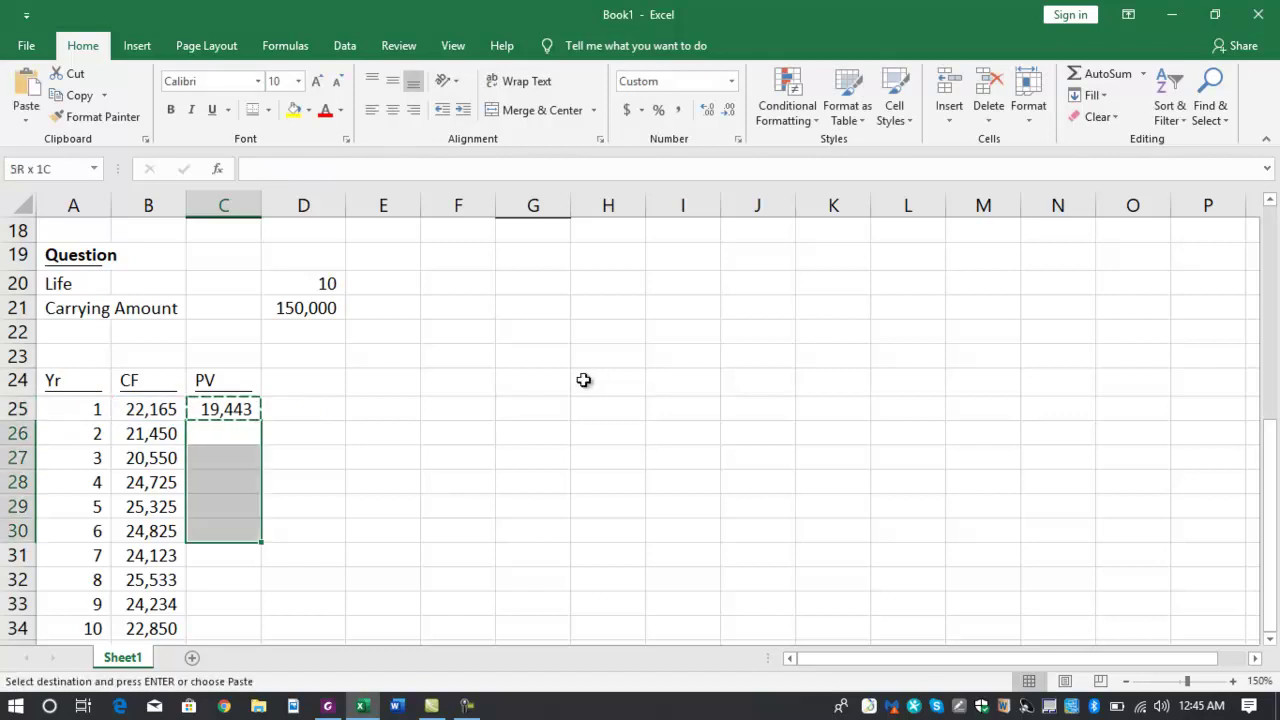
key(Return)
- Total the PV column in C35 and give the total a top and double bottom border
key(Down)
key(Down)
key(Down)
key(Down)
key(Down)
key(Down)
key(Down)
key(Down)
key(Down)
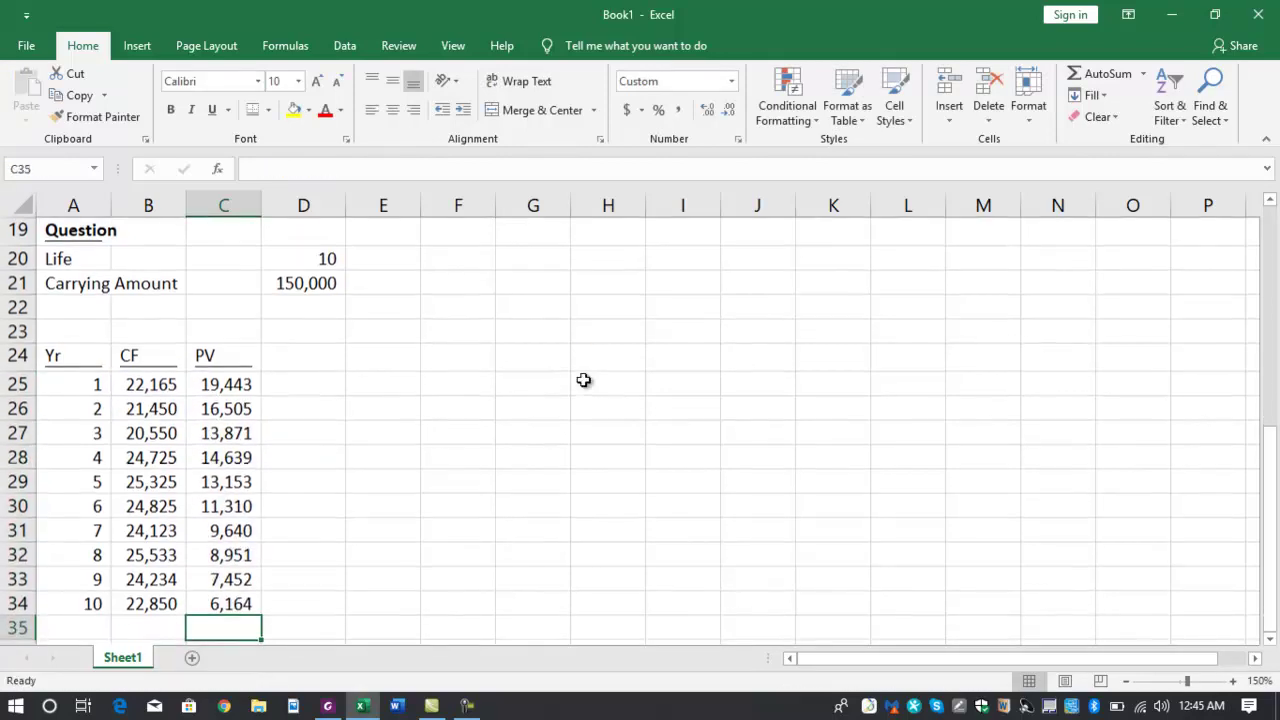
key(alt+equal)
key(Up)
key(alt+h)
key(b)
key(b)
- Enter the label Recoverable Amount (VIU) in A22, under Carrying Amount
key(Up)
key(Up)
key(Up)
key(Up)
key(Up)
key(Up)
key(Up)
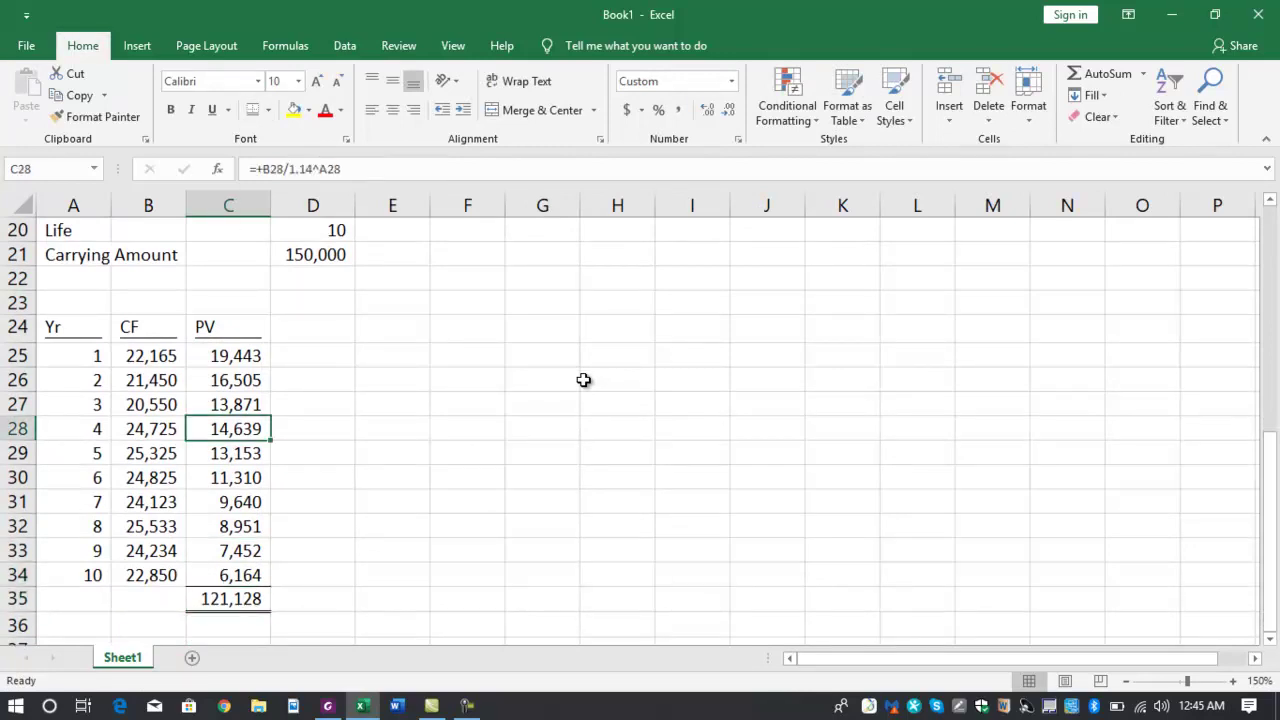
key(Up)
key(Up)
key(Left)
key(Left)
key(Up)
key(Up)
key(Up)
key(Up)
text(Re)
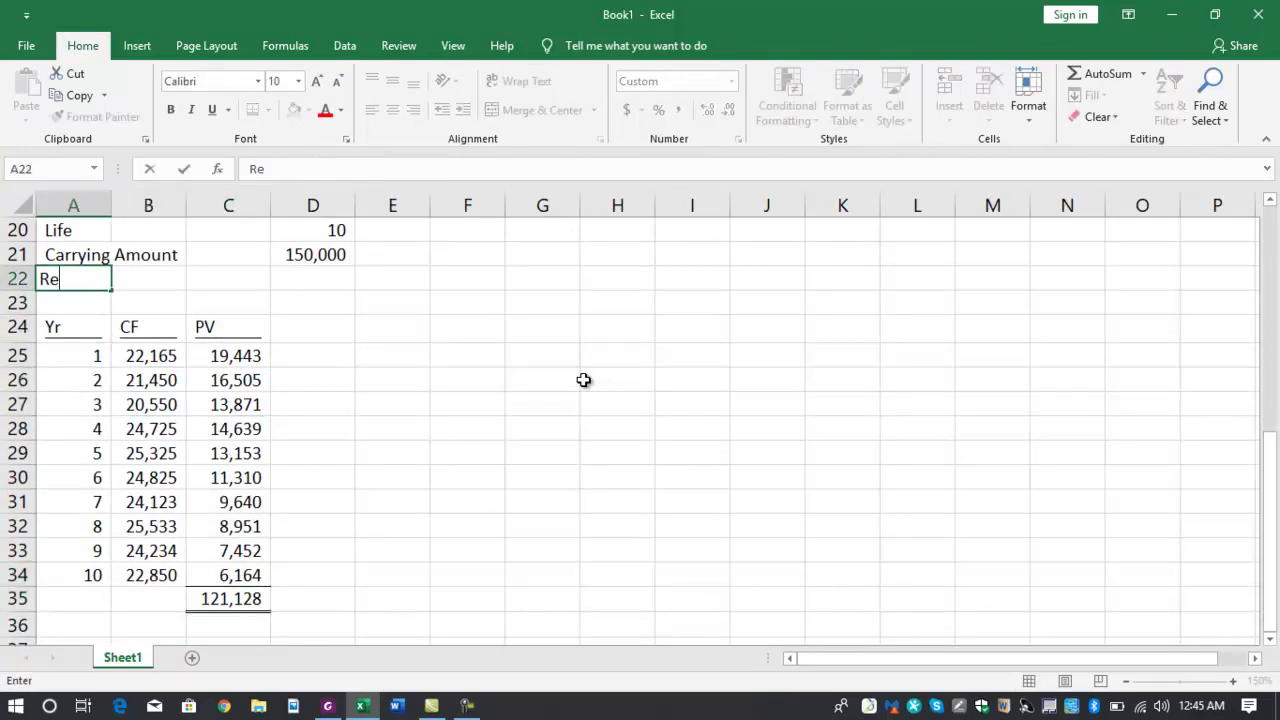
text(coverable Amount)
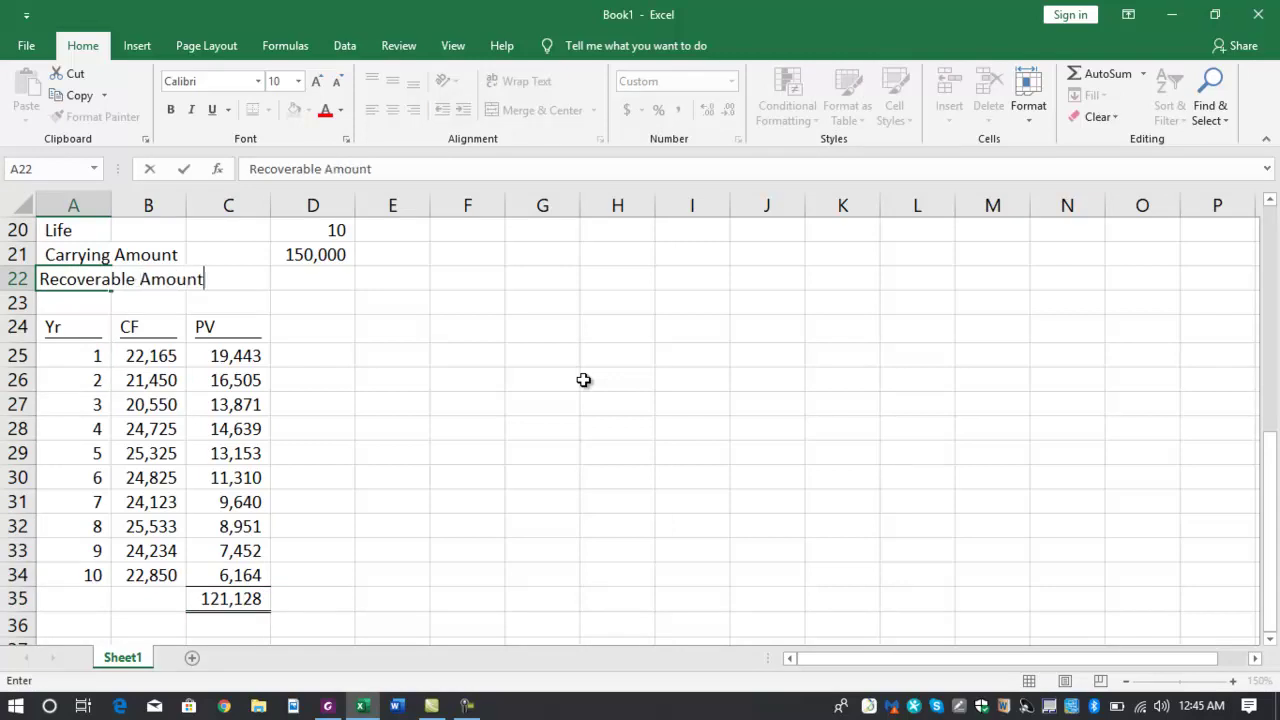
text( (RA)
- Link D22 to the present value total in C35 as the recoverable amount
key(Right)
key(Right)
key(Right)
text(+)
key(Down)
key(Down)
key(Down)
key(Down)
key(Down)
key(Down)
key(Down)
key(Down)
key(Down)
key(Down)
key(Down)
key(Down)
key(Left)
key(Down)
key(Down)
key(Down)
key(Up)
key(Up)
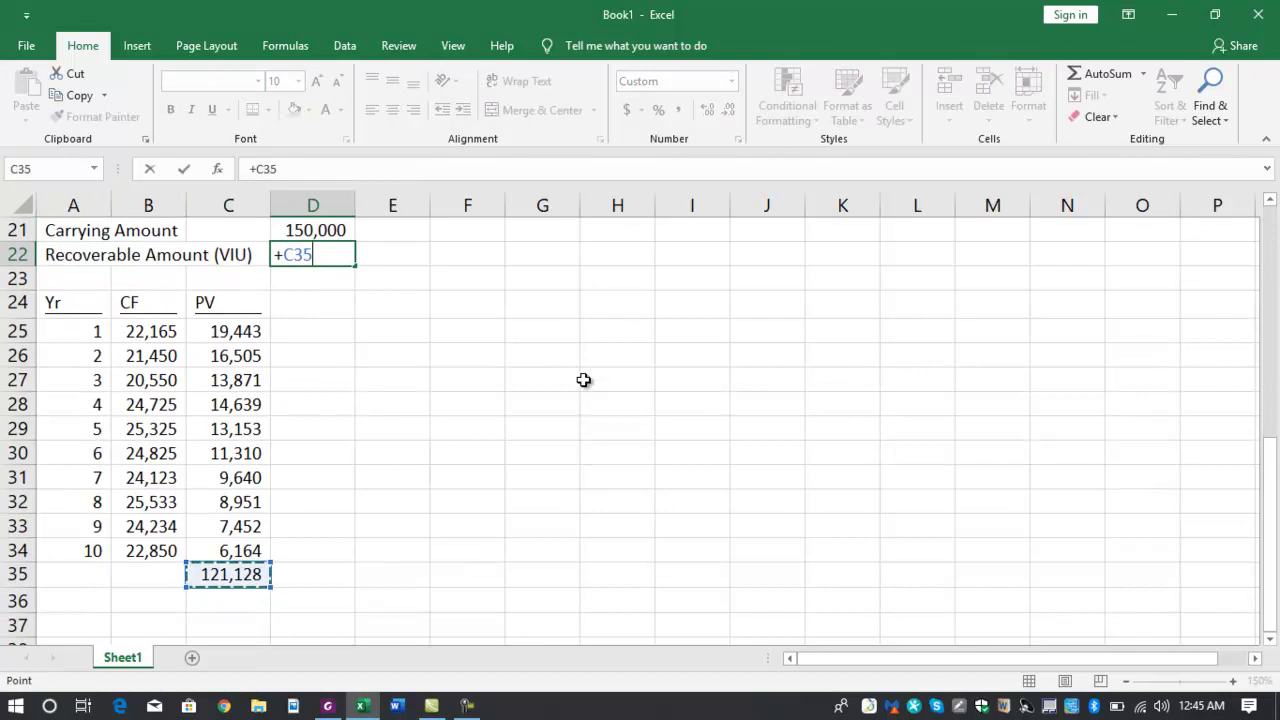
key(Return)
- Label A23 Impairment and calculate it in D23 as the carrying amount minus the recoverable amount (D21-D22)
key(Left)
key(Left)
key(Left)
text(Im)
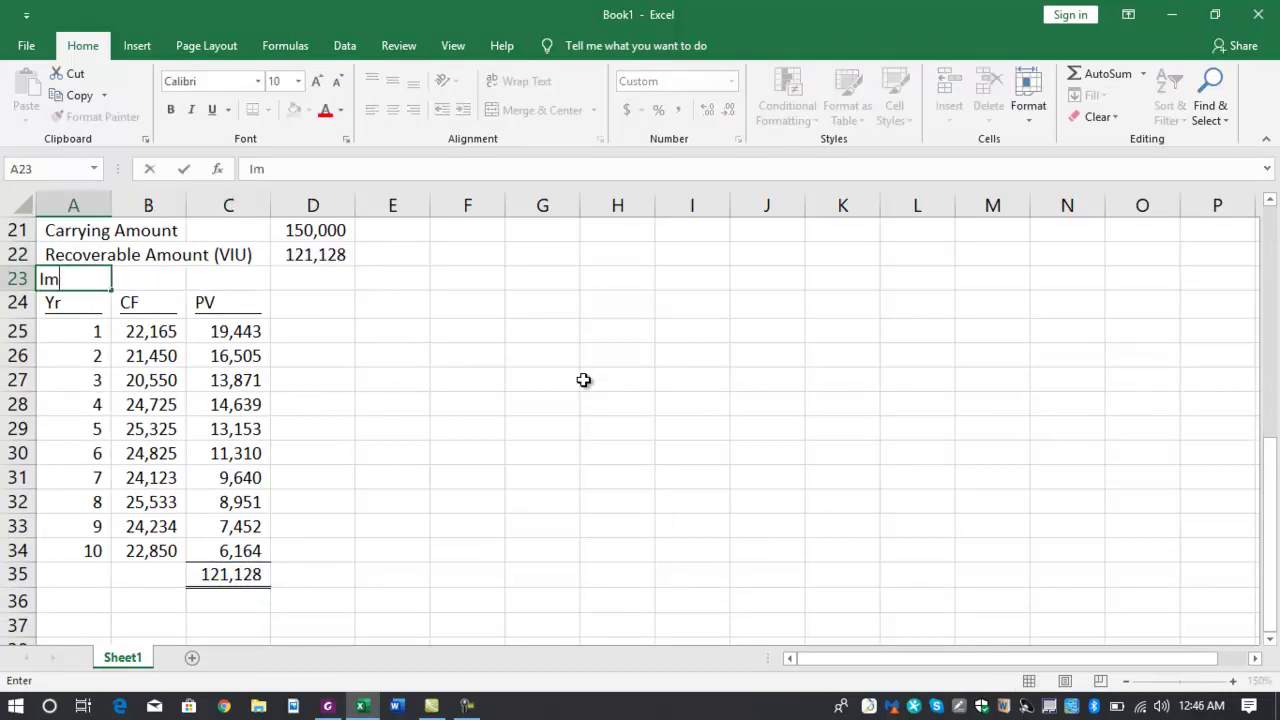
text(pairment)
key(Right)
key(Right)
key(Right)
text(+)
key(Up)
key(Up)
text(-)
key(Up)
key(Return)
- Apply a top and double bottom border to the impairment amount in D23
key(Right)
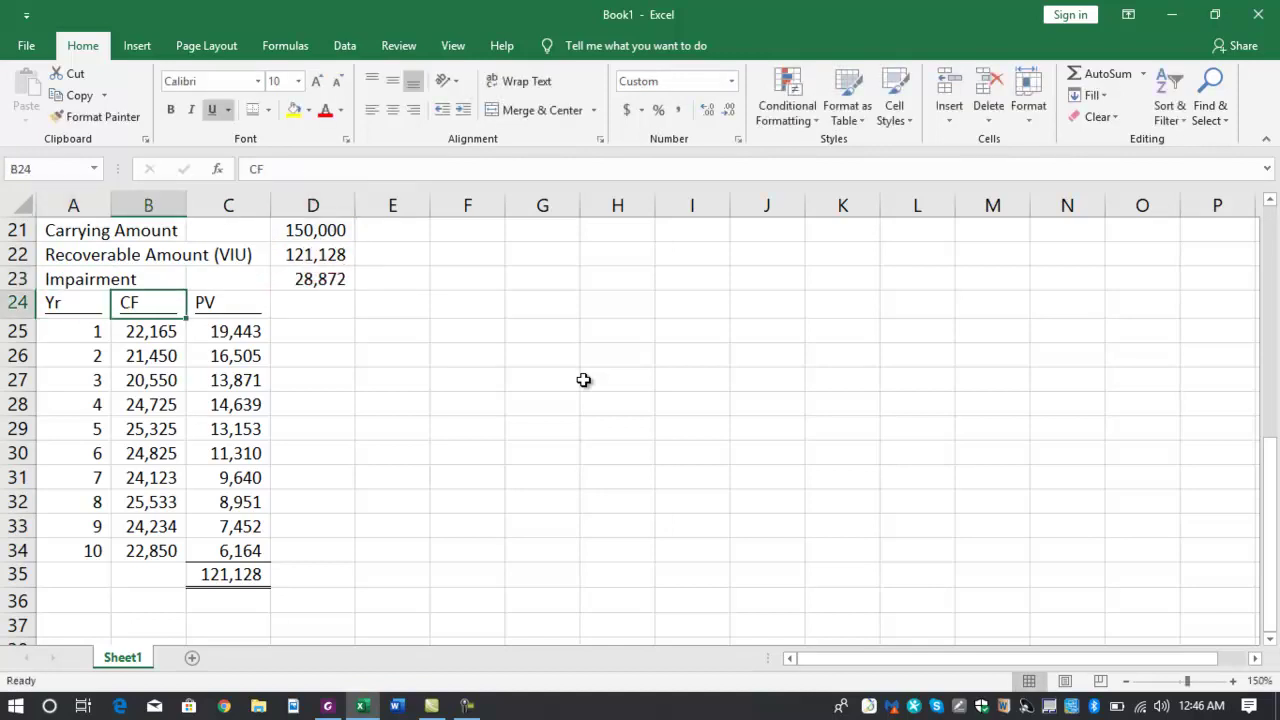
key(Right)
key(Right)
key(Up)
key(alt+h)
key(b)
key(u)
- Enter the label Revised CA in E21, beside the Carrying Amount row of the Question block
key(Up)
key(Up)
key(Up)
key(Up)
key(Up)
key(Up)
key(Down)
key(Down)
key(Down)
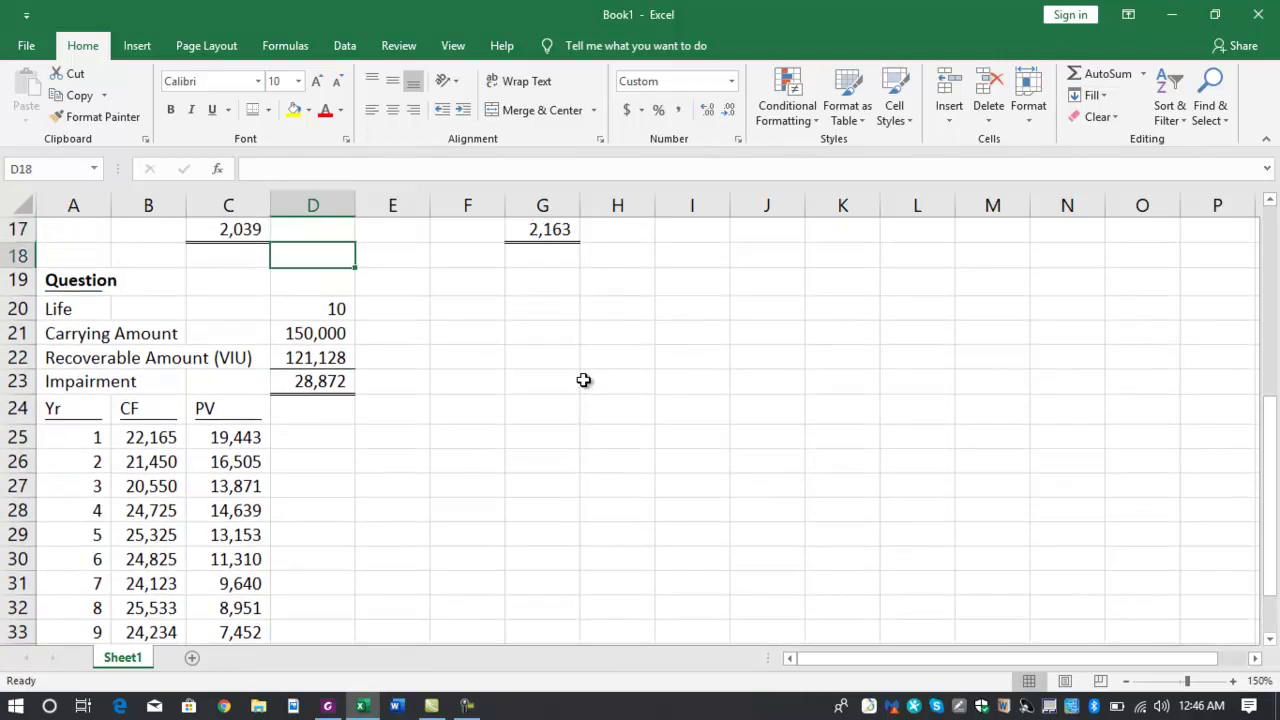
key(Right)
key(Down)
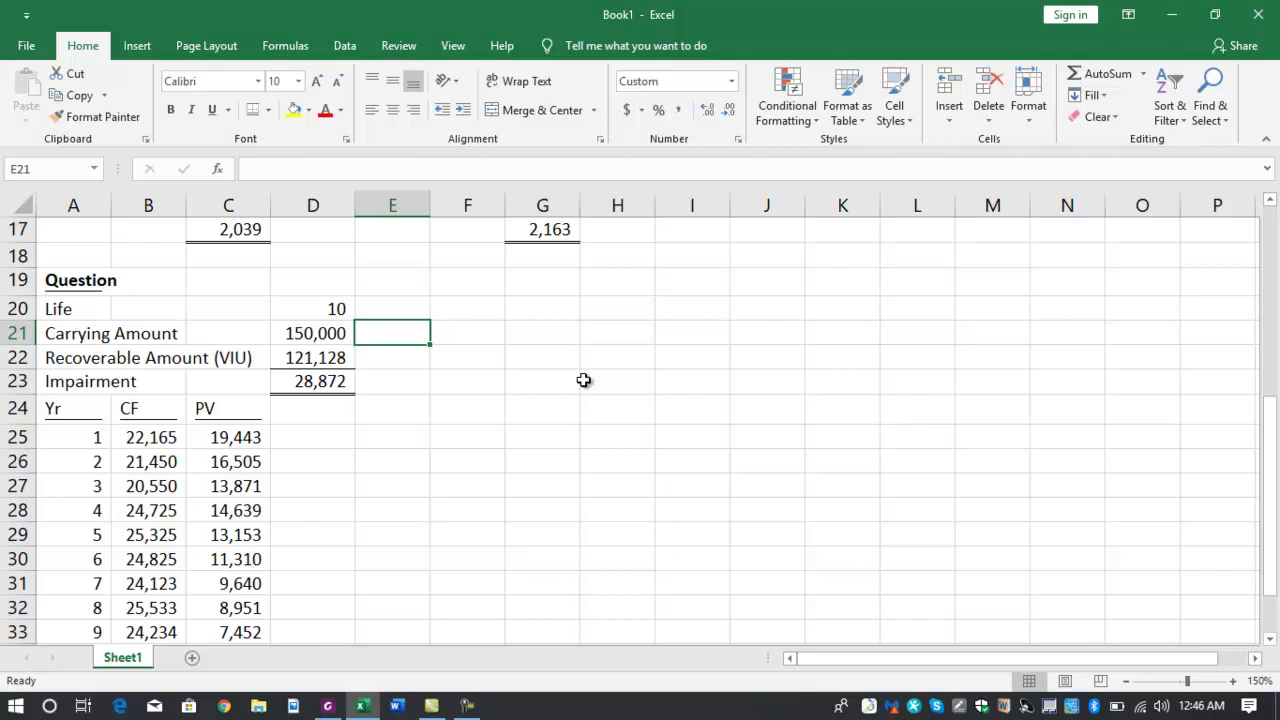
text(Revised)
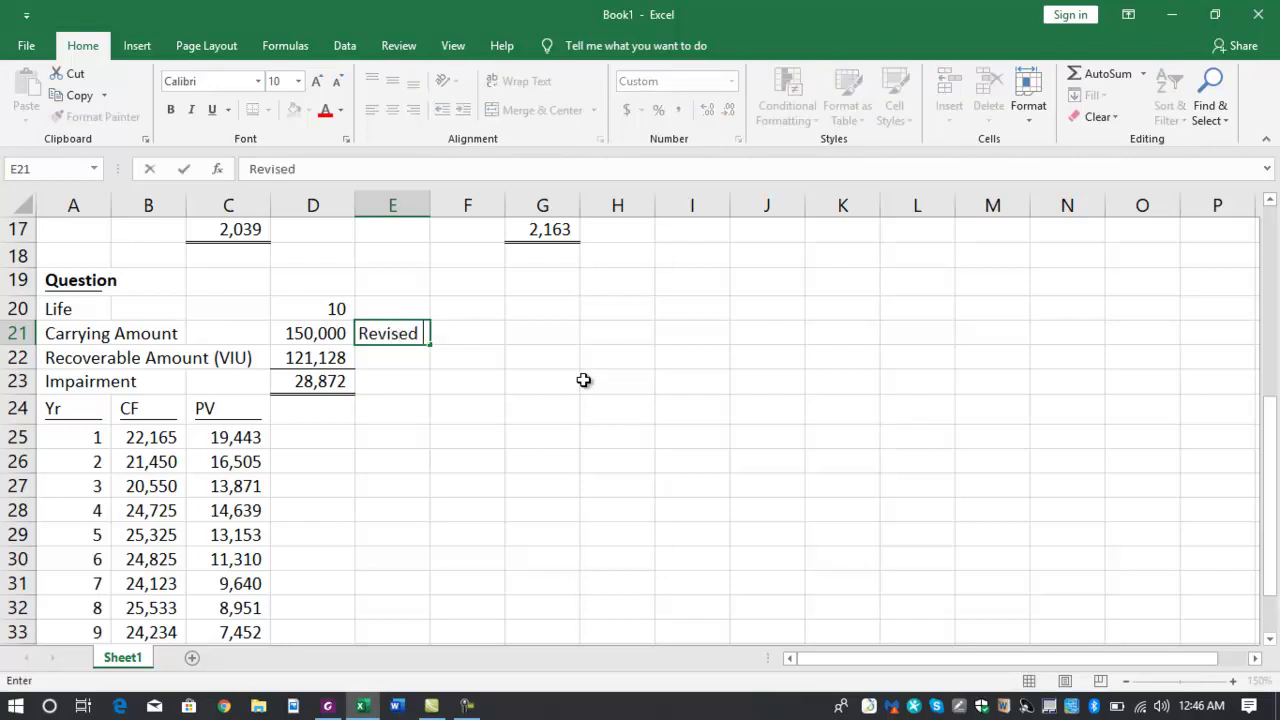
- Link G21 to the recoverable amount in D22 as the revised carrying amount
key(Tab)
key(Tab)
text(+)
key(Down)
key(Down)
key(Left)
key(Left)
key(Left)
key(Up)
key(Up)
key(Down)
key(Return)
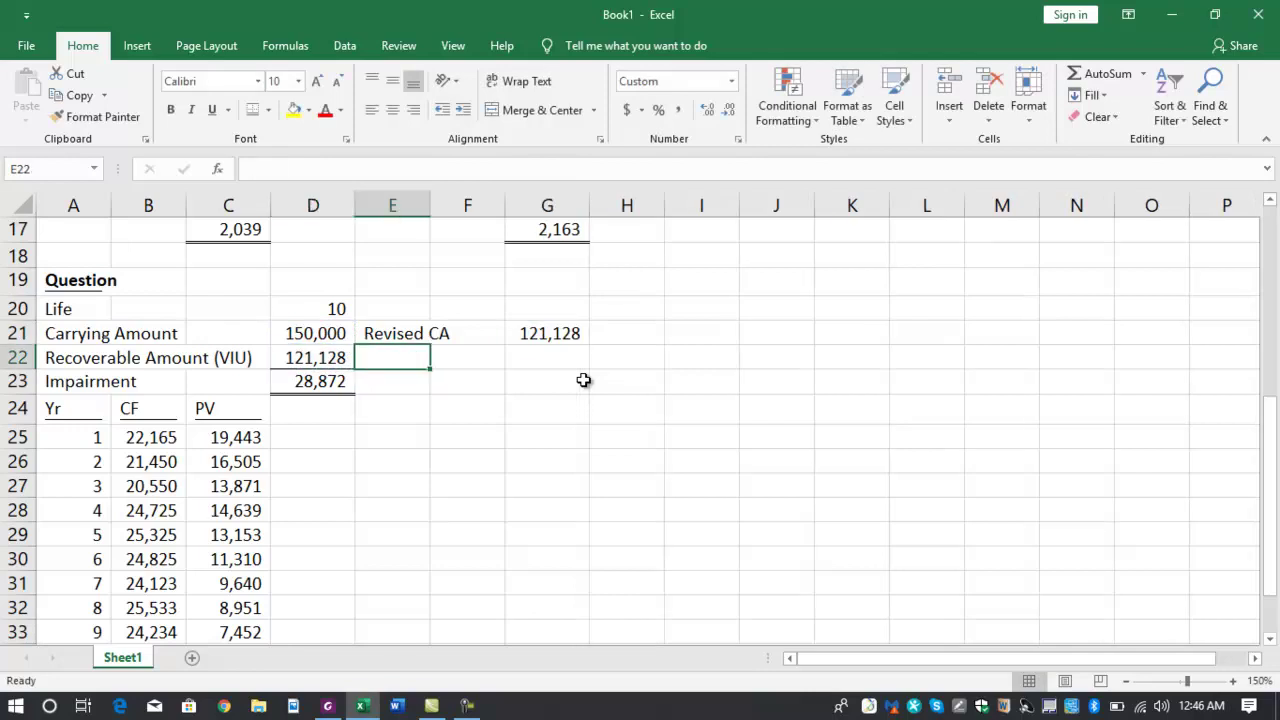
- Label E22 Depri in 4 yrs and calculate it in G22 as a negative amount from G21/10*4
text(Depri in 4 y)
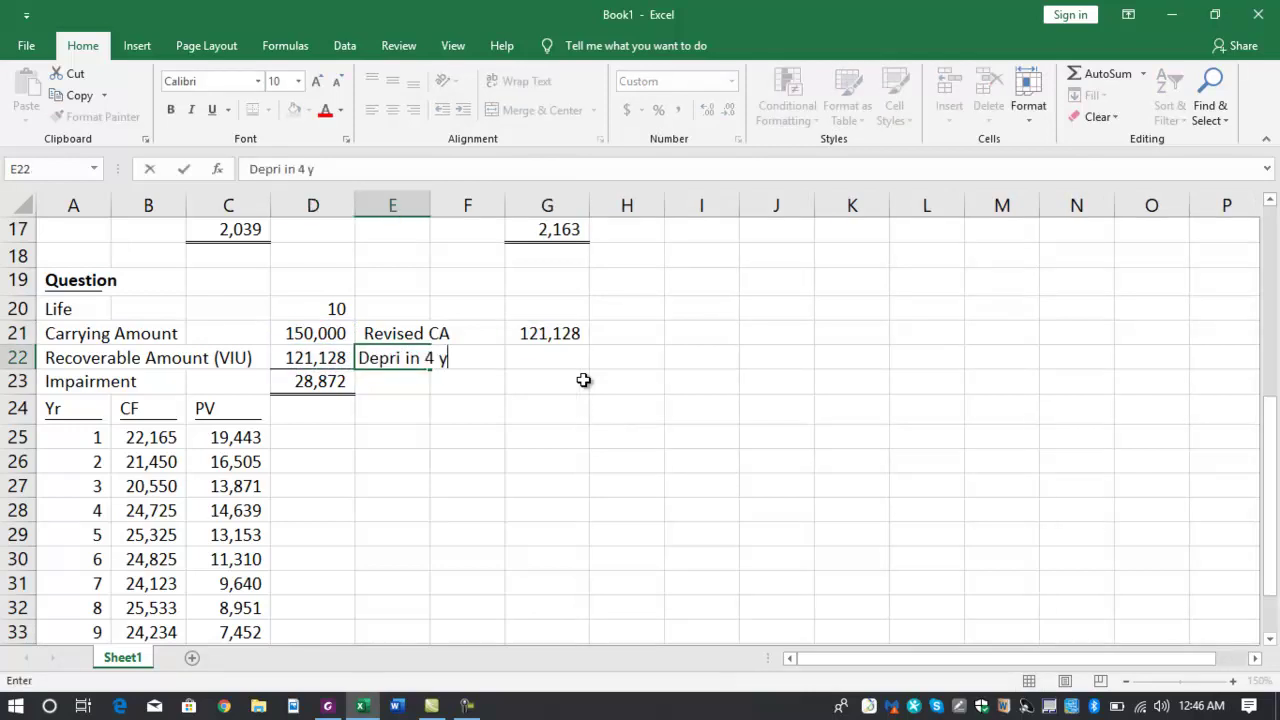
key(Tab)
key(Tab)
text(+)
key(Up)
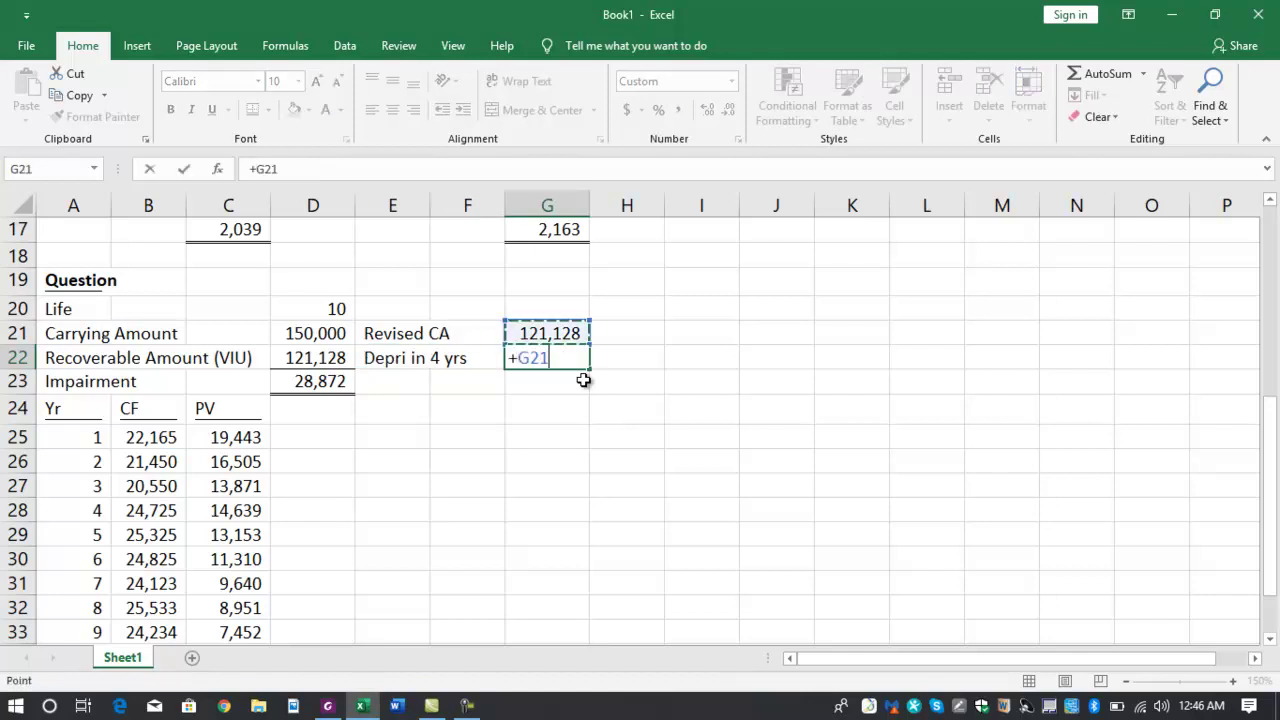
text(/10*4)
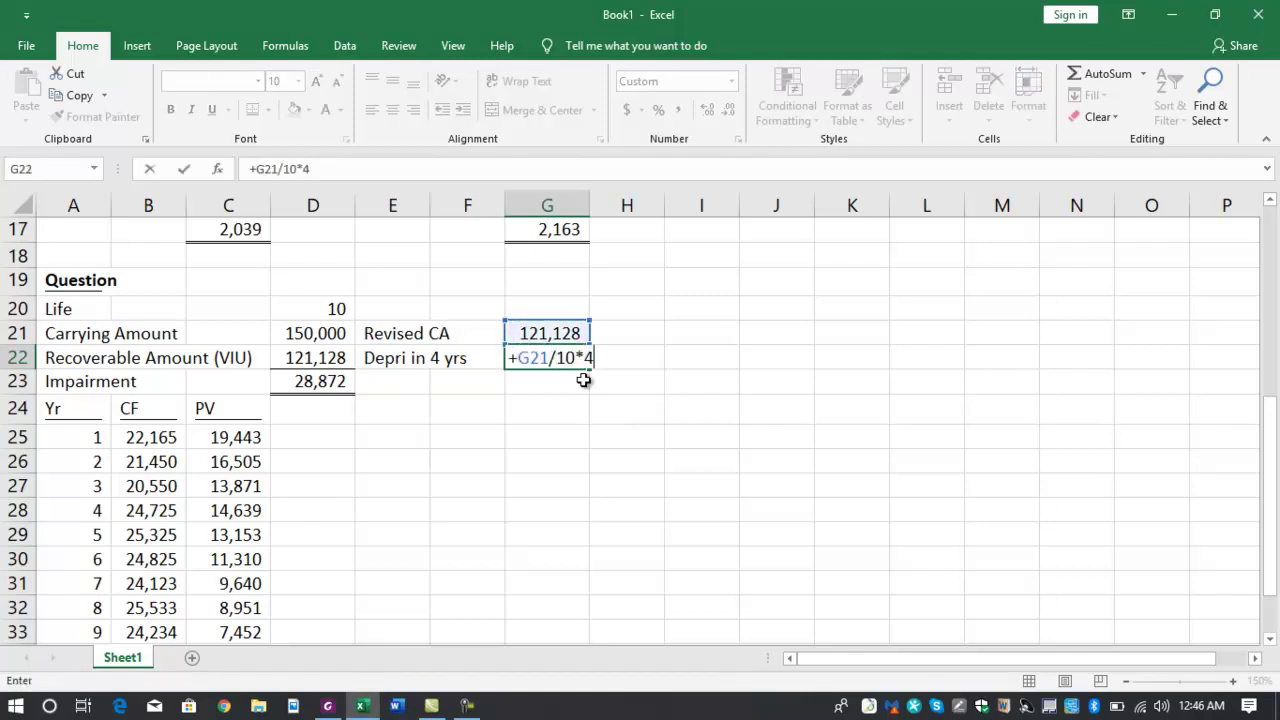
text(*)
key(BackSpace)
key(Return)
- Total G21:G22 in G23 and apply a bottom border to the depreciation amount in G22
key(Tab)
key(Tab)
key(alt+equal)
key(Return)
key(Up)
key(Up)
key(alt+h)
key(b)
key(o)
key(Down)
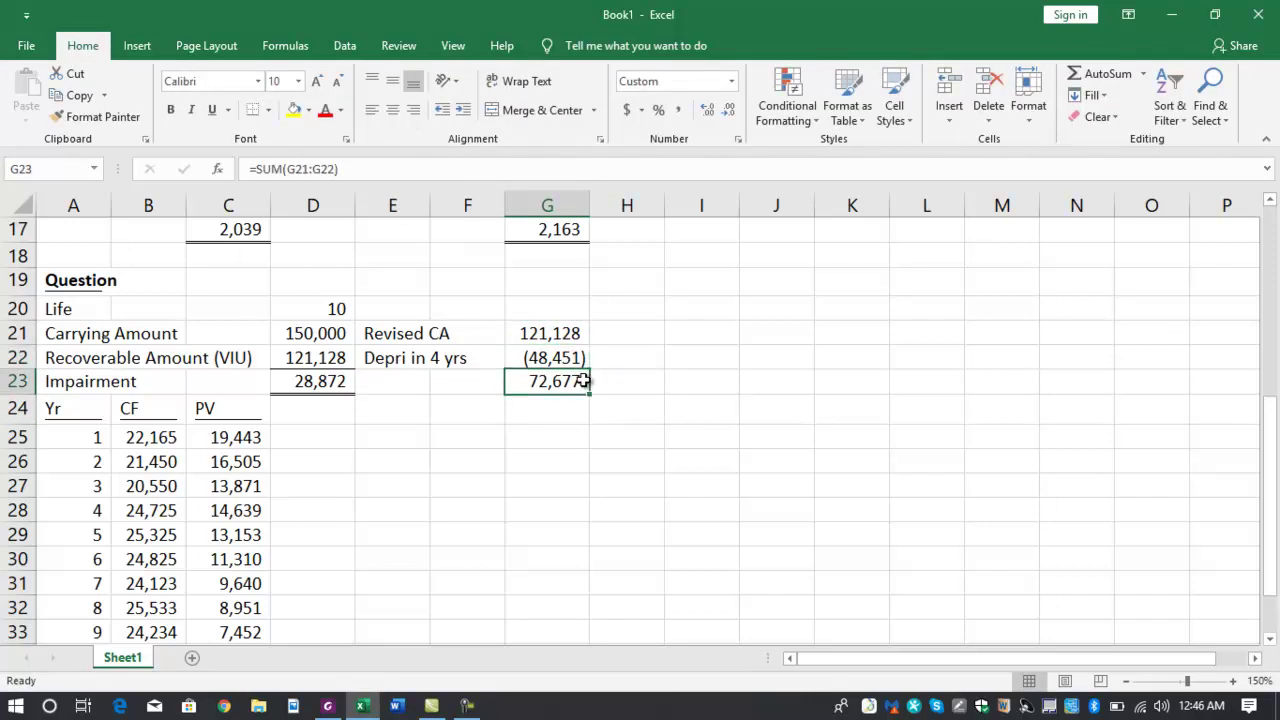
- Enter the label CA at 2004 end in E23 beside the new total
key(Left)
key(Left)
text(CA at 2004 end)
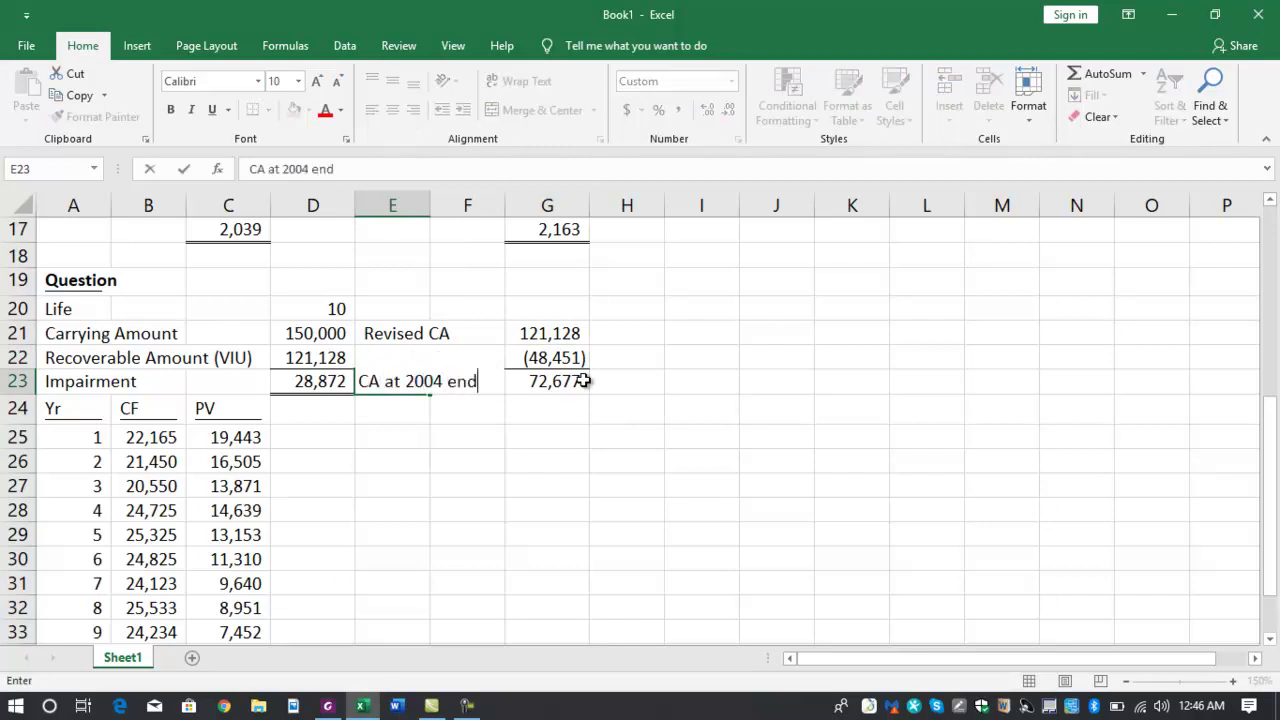
key(Return)
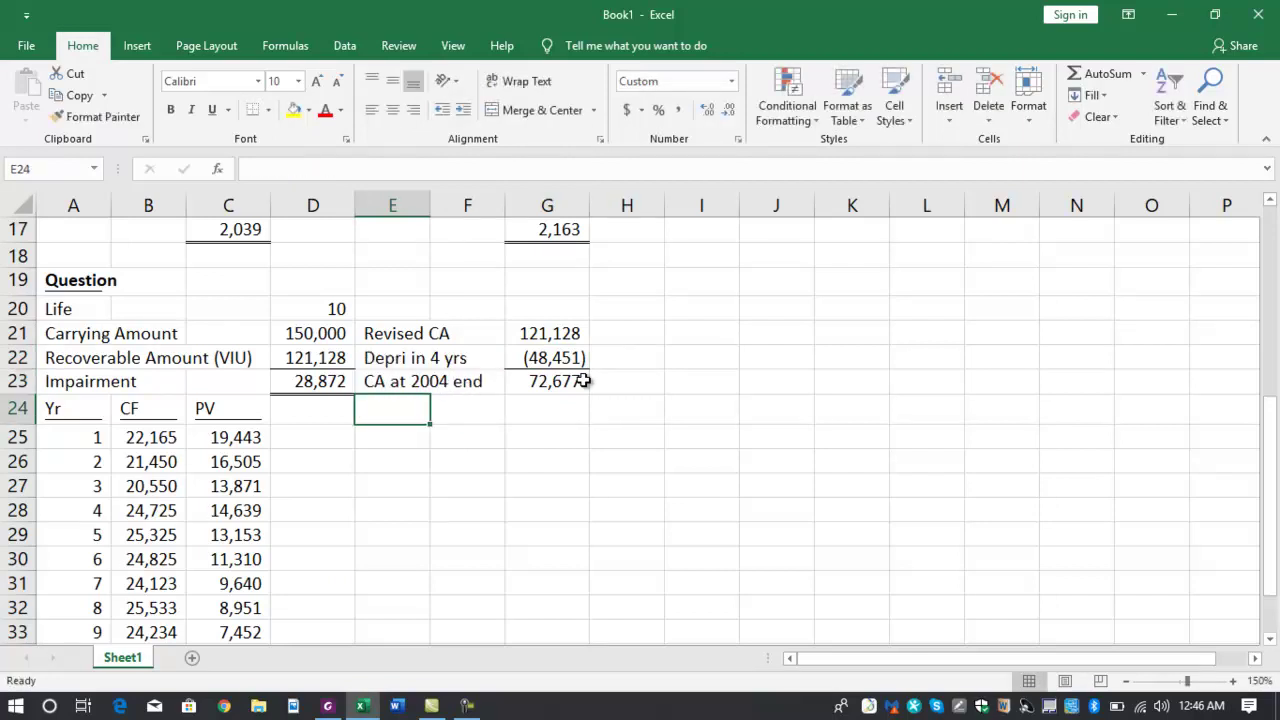
- Add a Capitlisation line in E24 with the amount 25000 in G24
text(C)
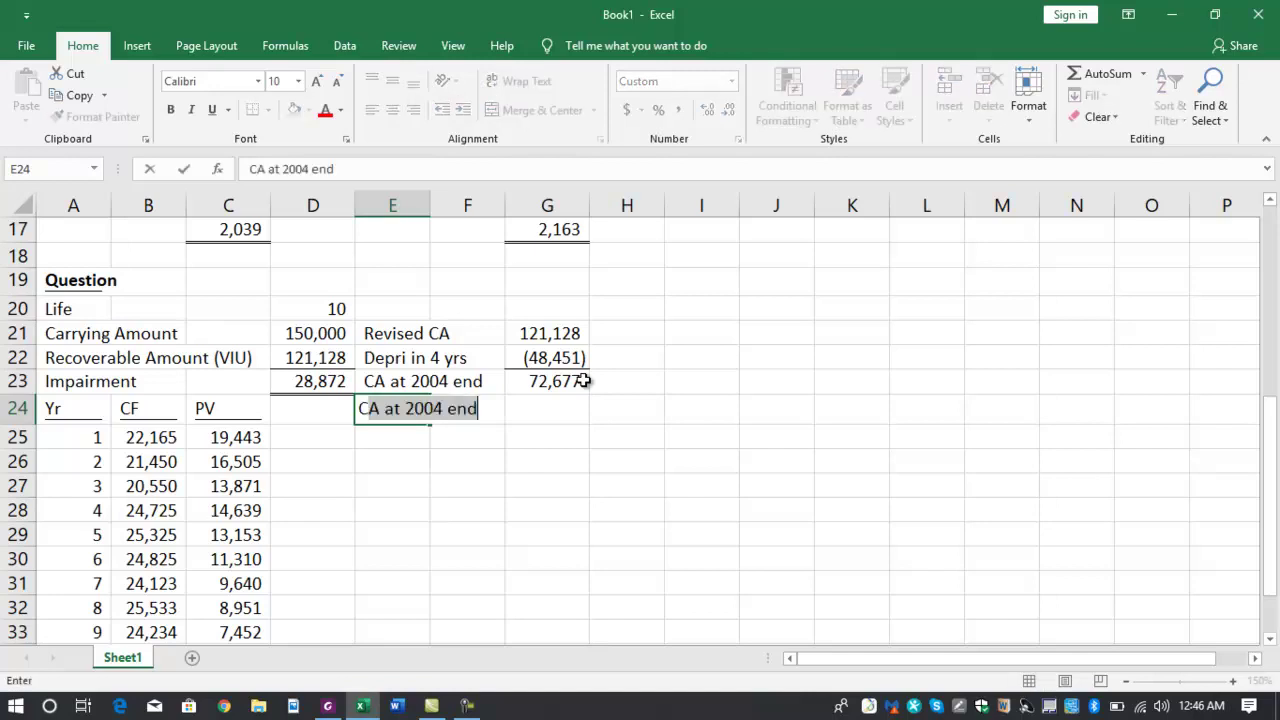
text(apitlised)
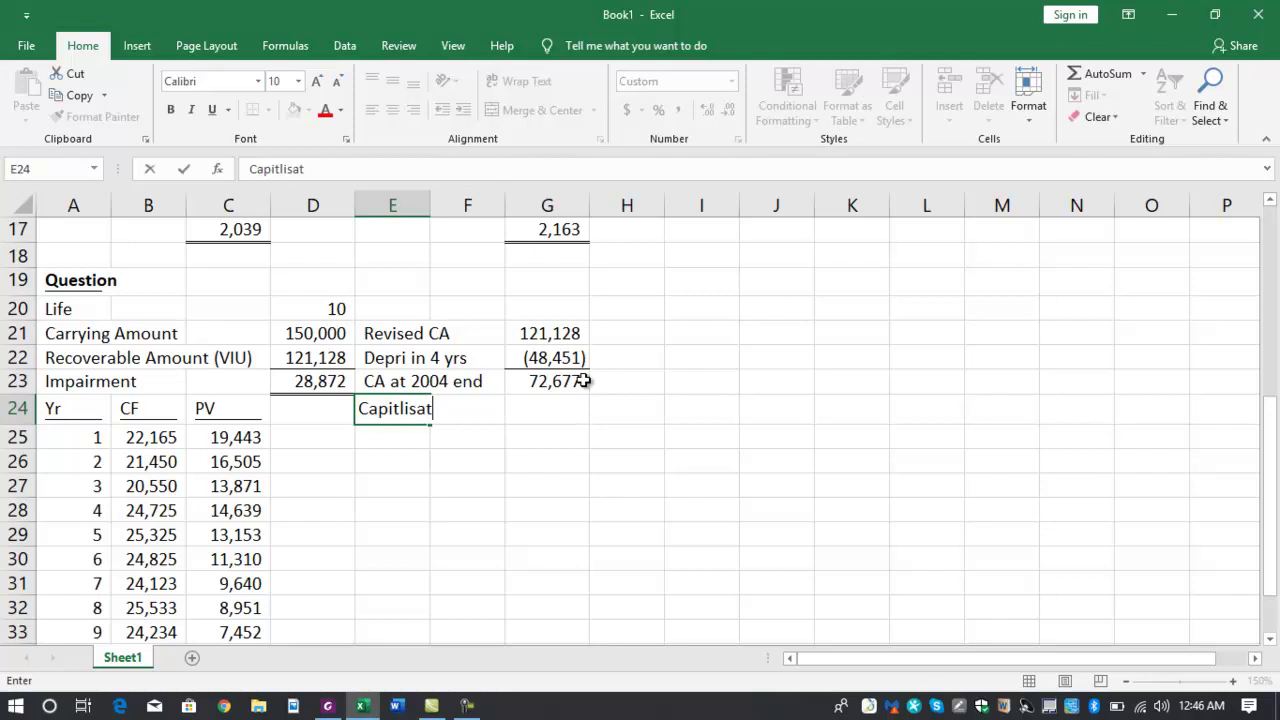
key(Tab)
key(Tab)
text(25000)
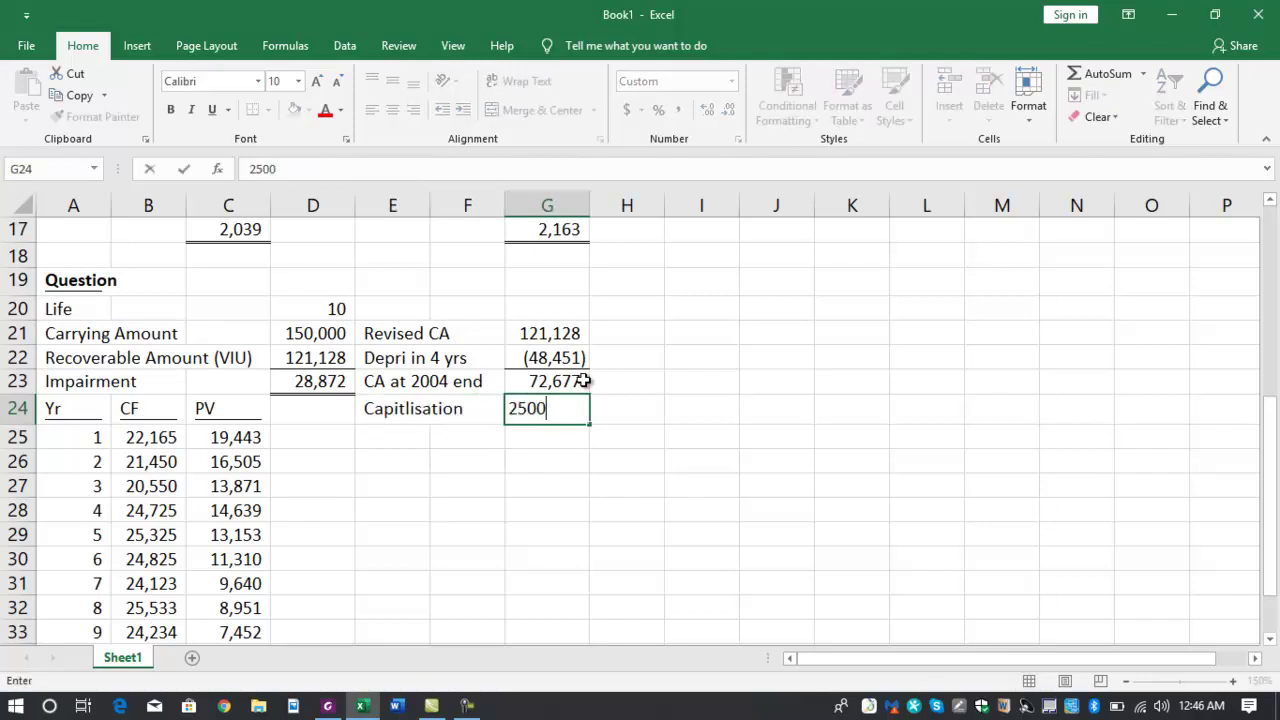
key(Return)
- Sum G23:G24 in G25 and apply a bottom border to the capitalisation amount in G24
key(Tab)
key(Tab)
text(=SUM()
key(Up)
key(Up)
key(shift+Down)
key(ctrl+Return)
key(Up)
key(alt+h)
key(b)
key(o)
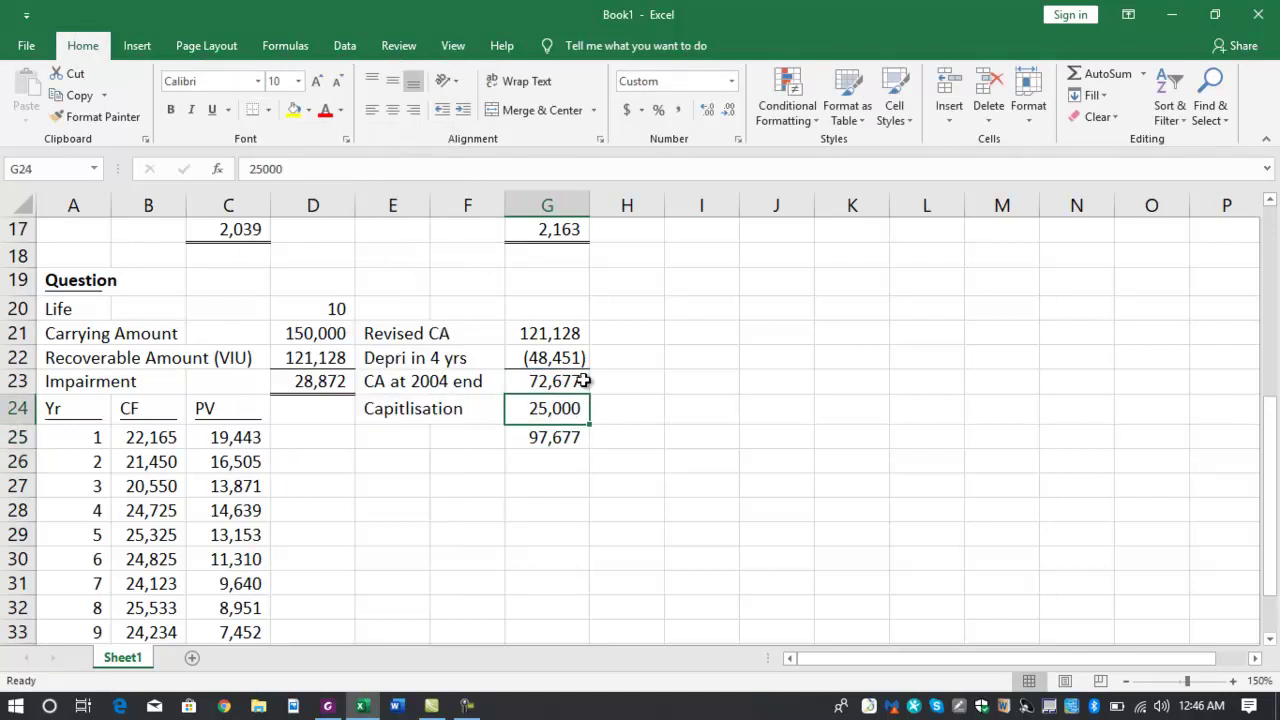
- Enter the label Would have been CA in H21, beside the revised carrying amount
key(Right)
key(Right)
key(Up)
key(Up)
key(Up)
key(Left)
text(Co)
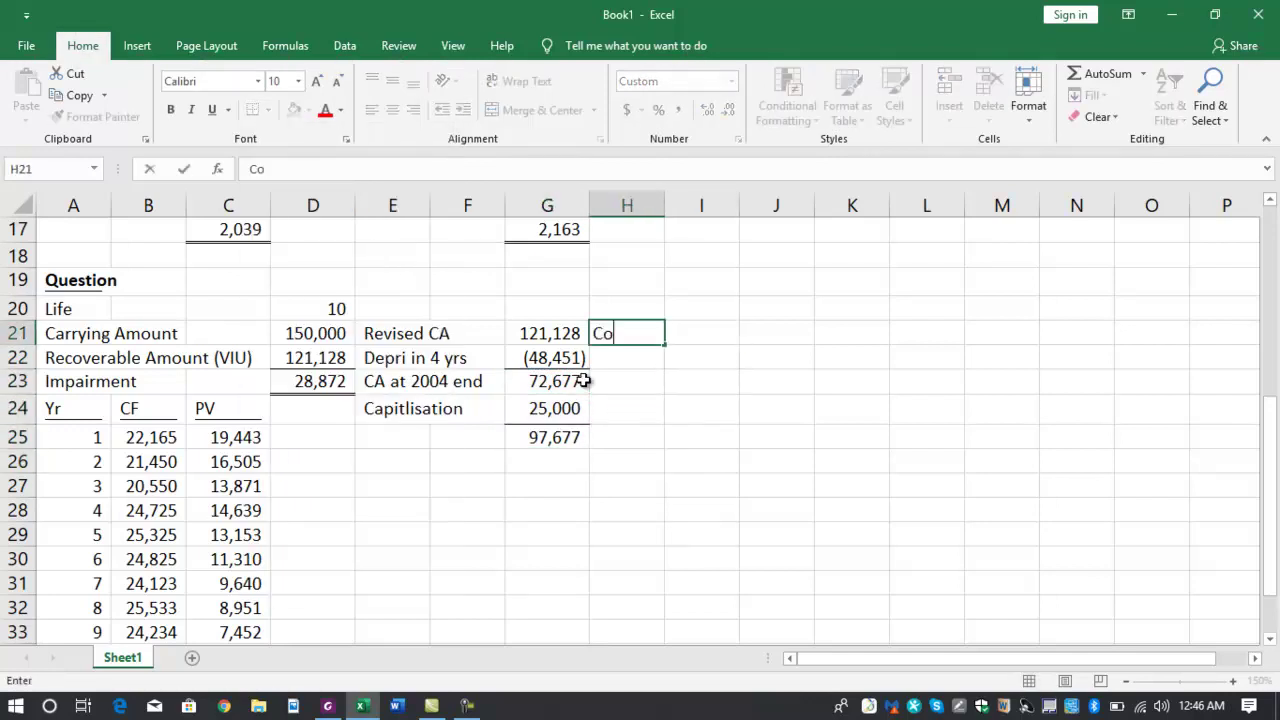
text(ul)
key(BackSpace)
key(BackSpace)
key(BackSpace)
text(Would have been CA)
- Link K21 to the original carrying amount in D21
key(Right)
key(Right)
key(Right)
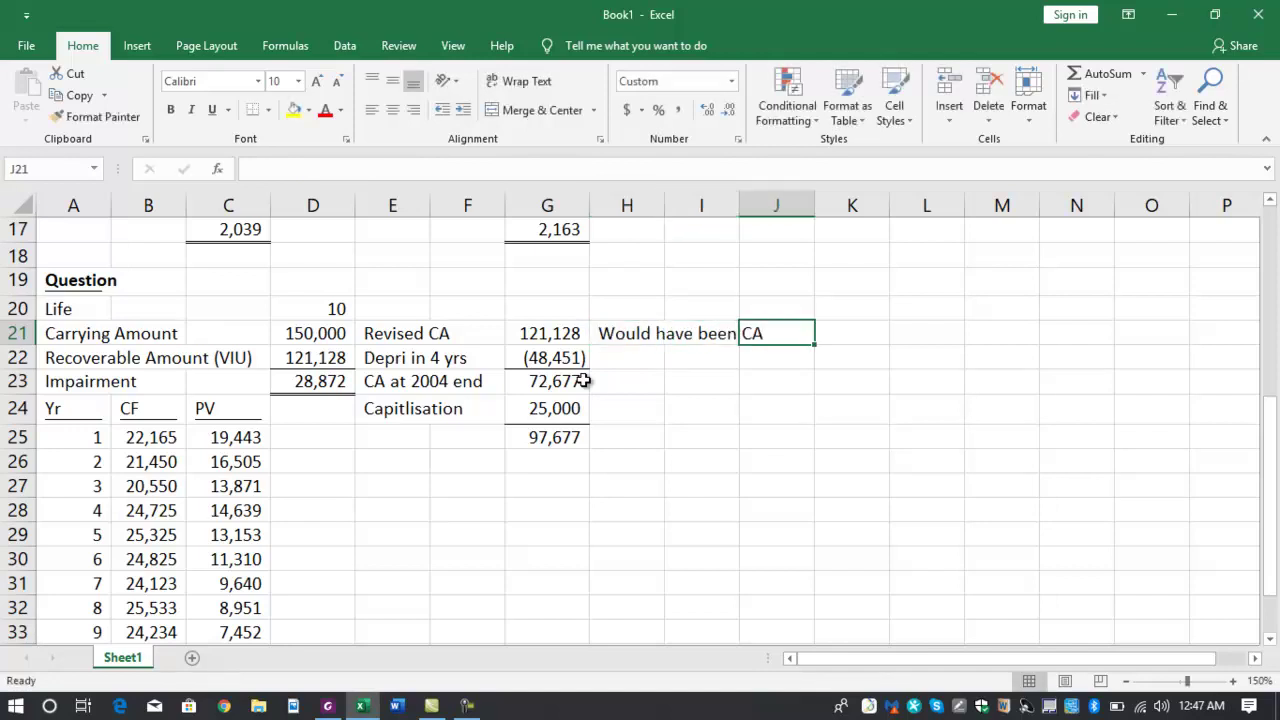
text(+)
key(Left)
key(Left)
key(Left)
key(Left)
key(Left)
key(Left)
key(Up)
key(Left)
key(Down)
key(Return)
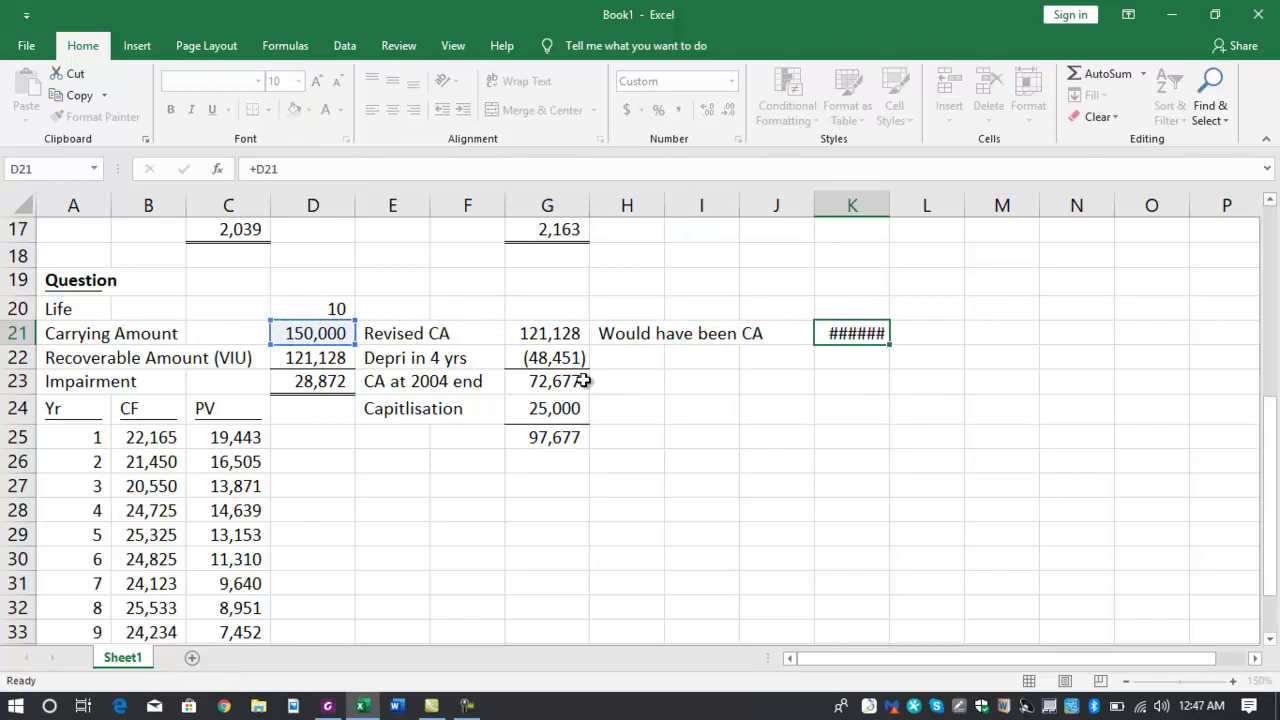
- Label H22 Depr and calculate it in K22 as a negative amount with -K21/10*4
key(Left)
key(Left)
key(Left)
text(De)
key(Right)
key(Right)
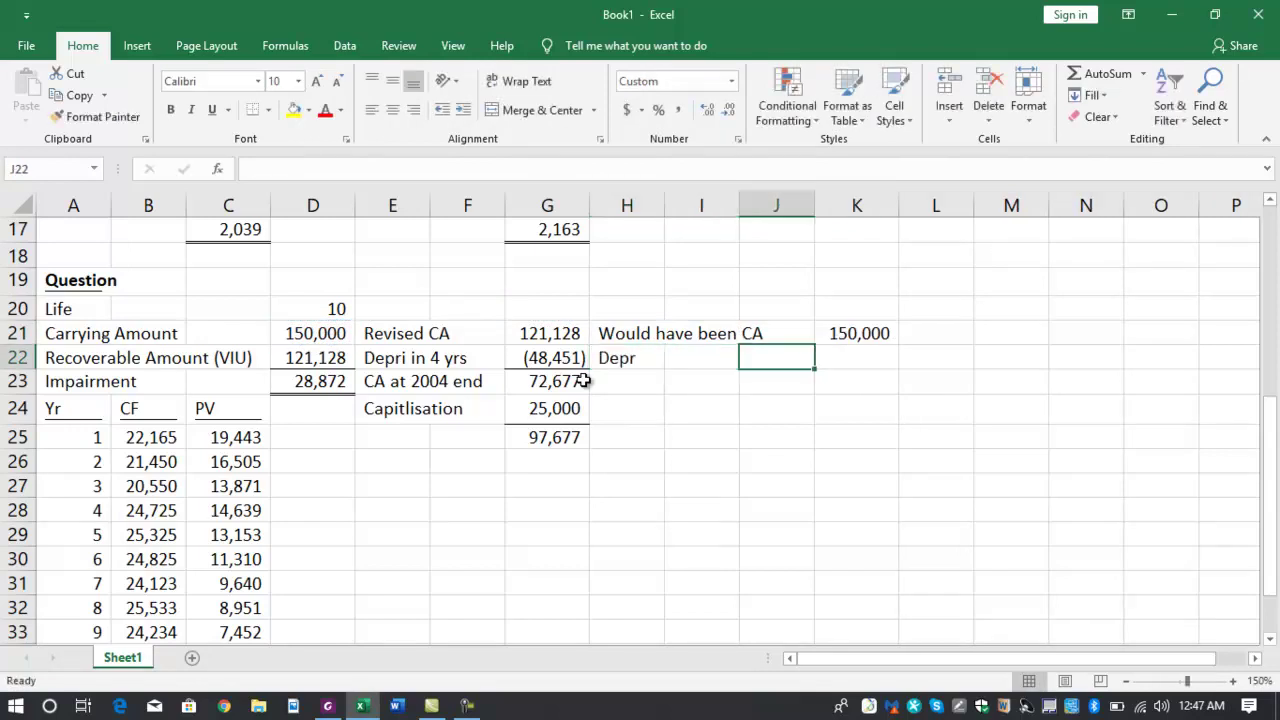
key(Right)
text(-)
key(Up)
text(/10*4)
key(Return)
- Total K21:K22 in K23 and apply a bottom border to the depreciation amount in K22
key(Right)
key(Right)
key(Right)
key(alt+equal)
key(Return)
key(Up)
key(Up)
key(Down)
key(Left)
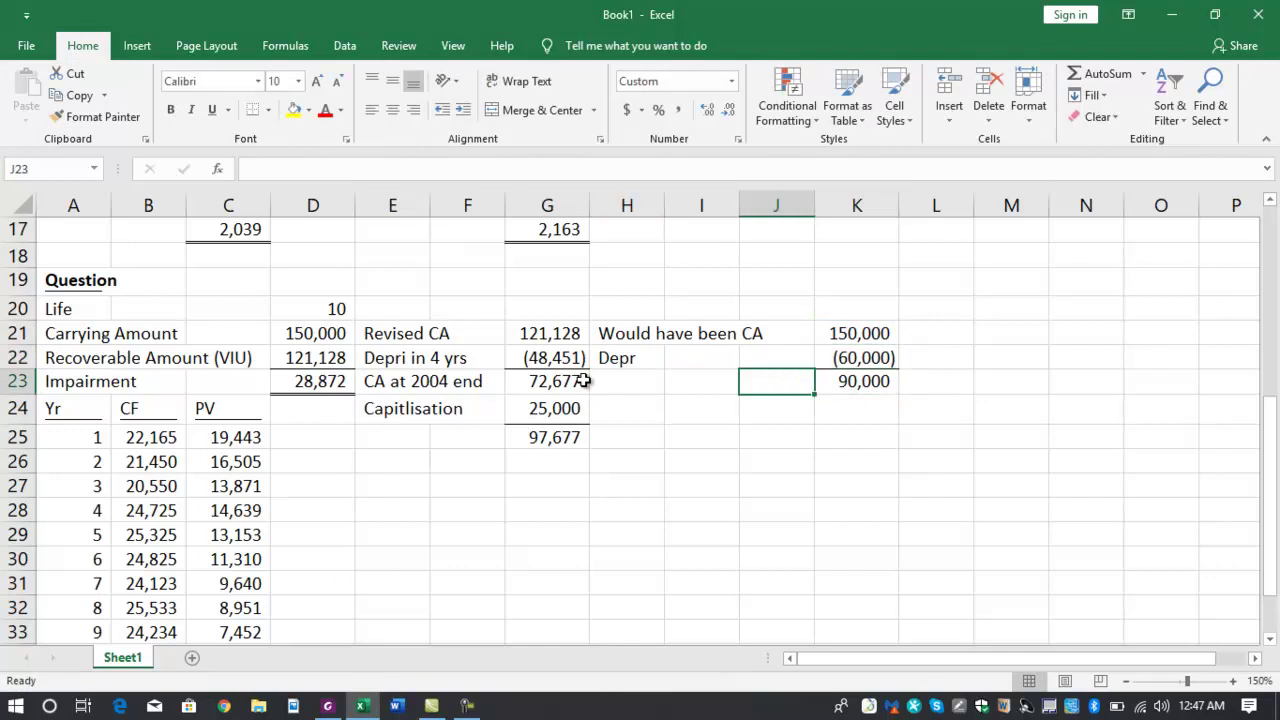
- Copy the capitalisation line and its total from E24:G25 to the block starting at H24
key(Left)
key(Left)
key(Down)
key(Left)
key(Left)
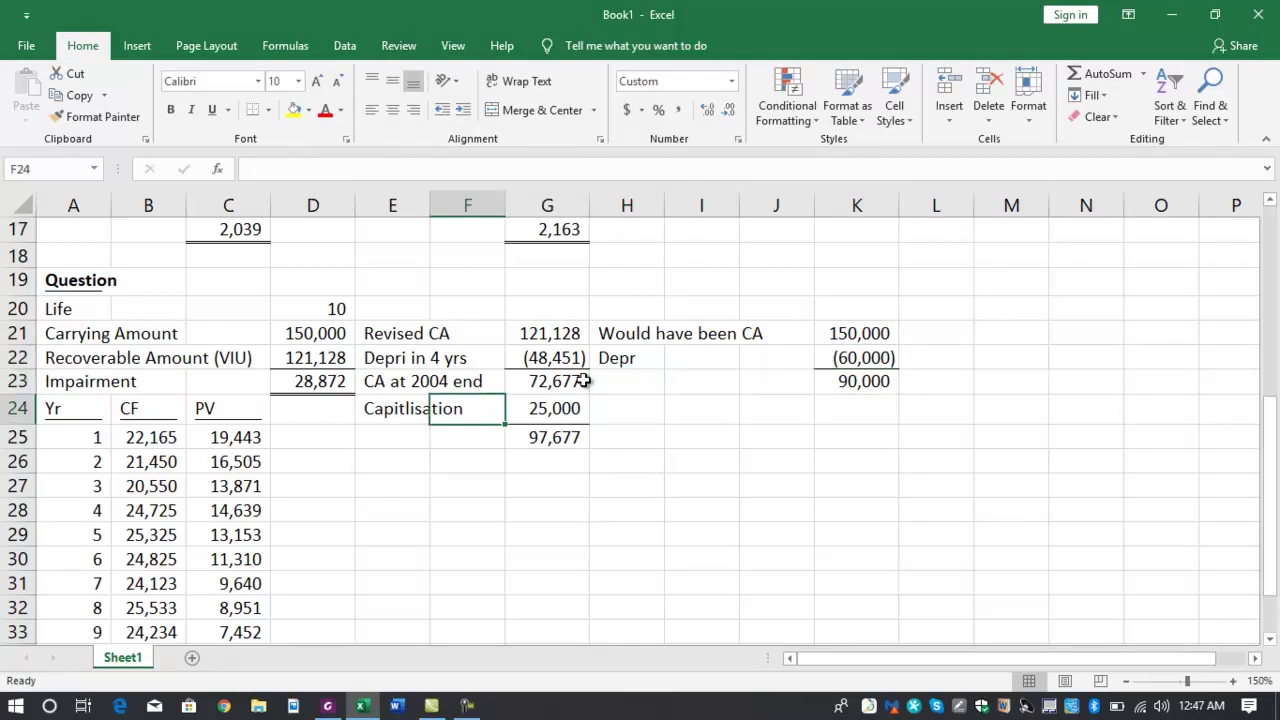
key(Left)
key(shift+Right)
key(shift+Right)
key(shift+Down)
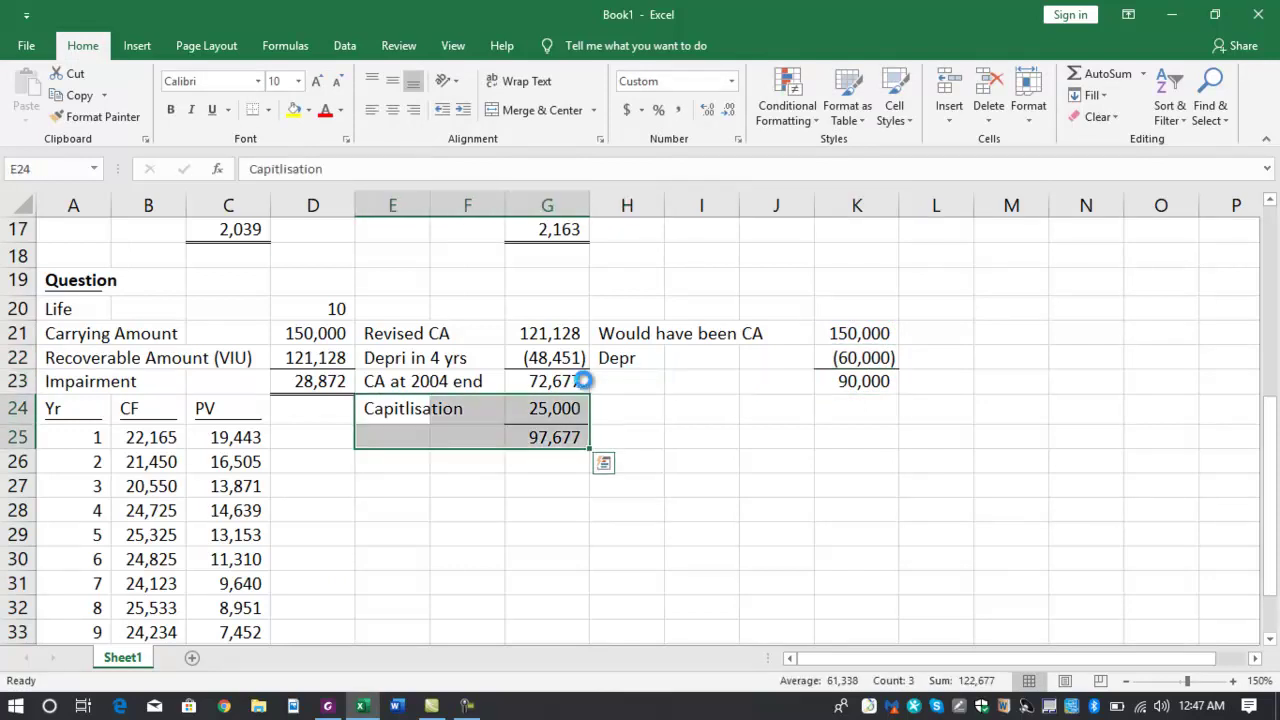
key(ctrl+c)
key(Right)
key(Right)
key(Return)
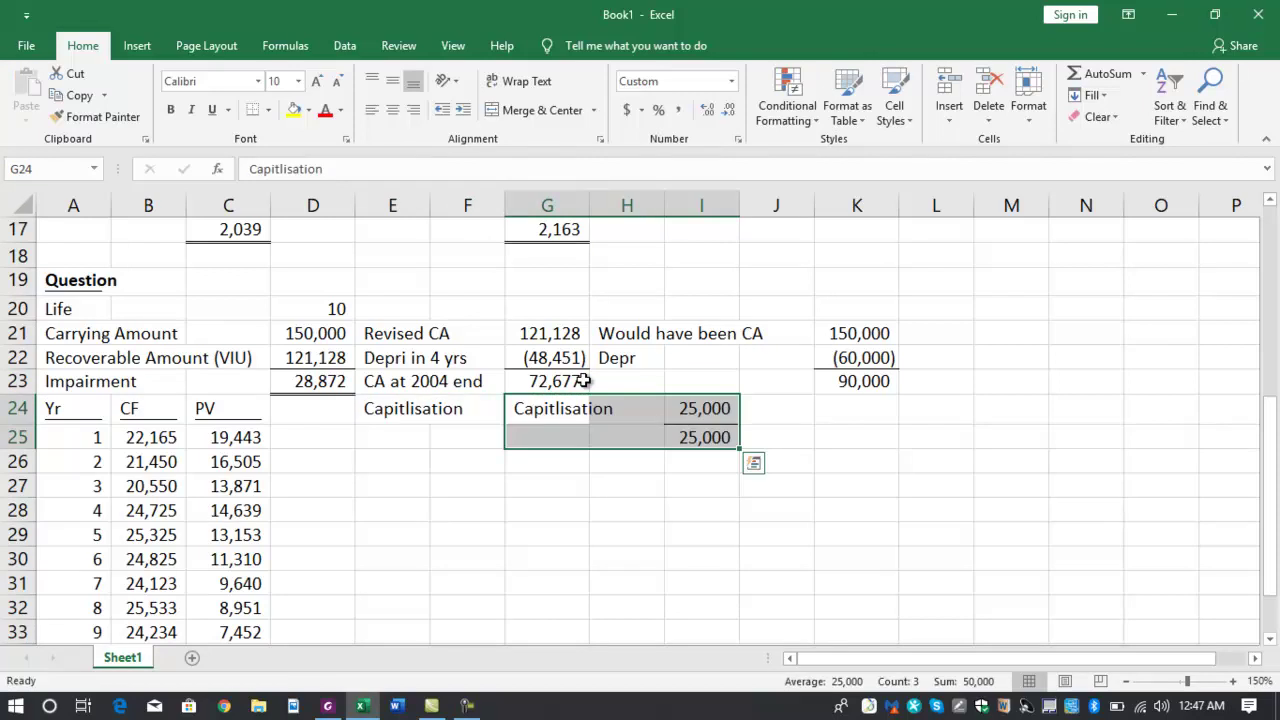
key(ctrl+z)
key(Right)
key(Return)
- Move the pasted capitalisation amount and total from J24:J25 to K24:K25
key(Right)
key(Right)
key(shift+Down)
key(ctrl+c)
key(Right)
key(Return)
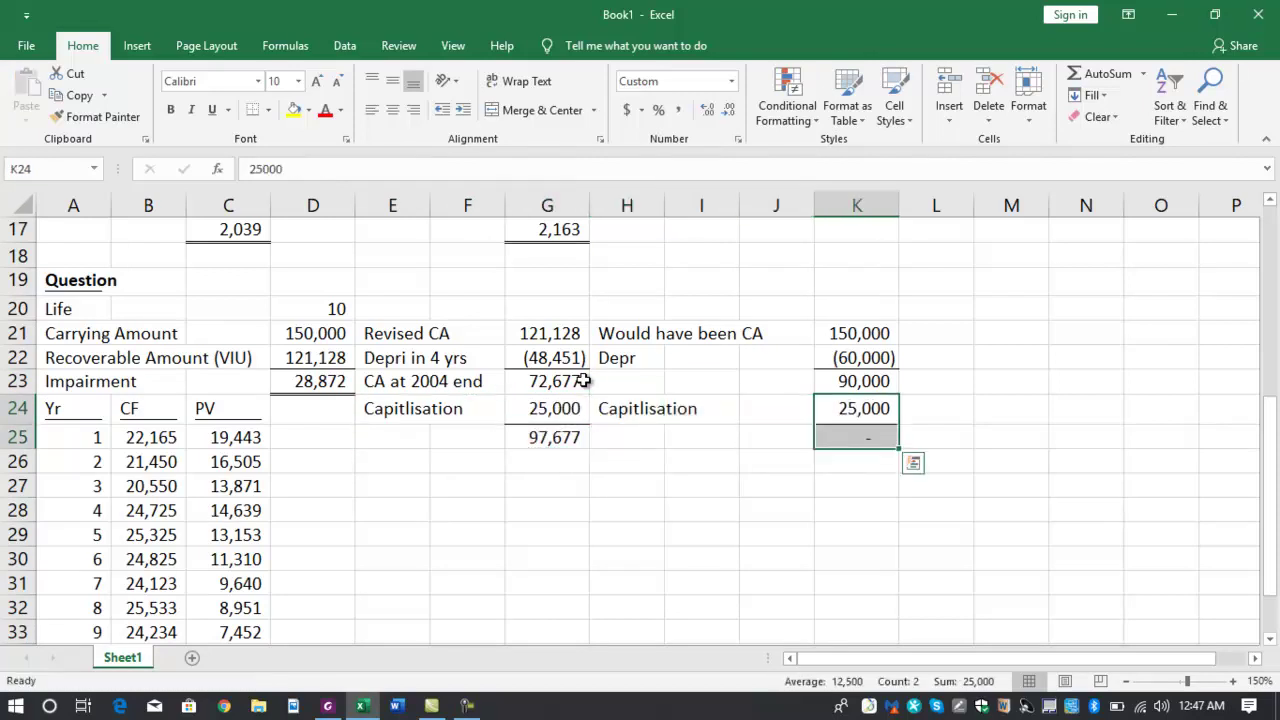
- Replace the total in K25 with the sum of K23:K24
key(Right)
key(Down)
key(Down)
key(Left)
key(Up)
key(alt+equal)
key(shift+Up)
key(Return)
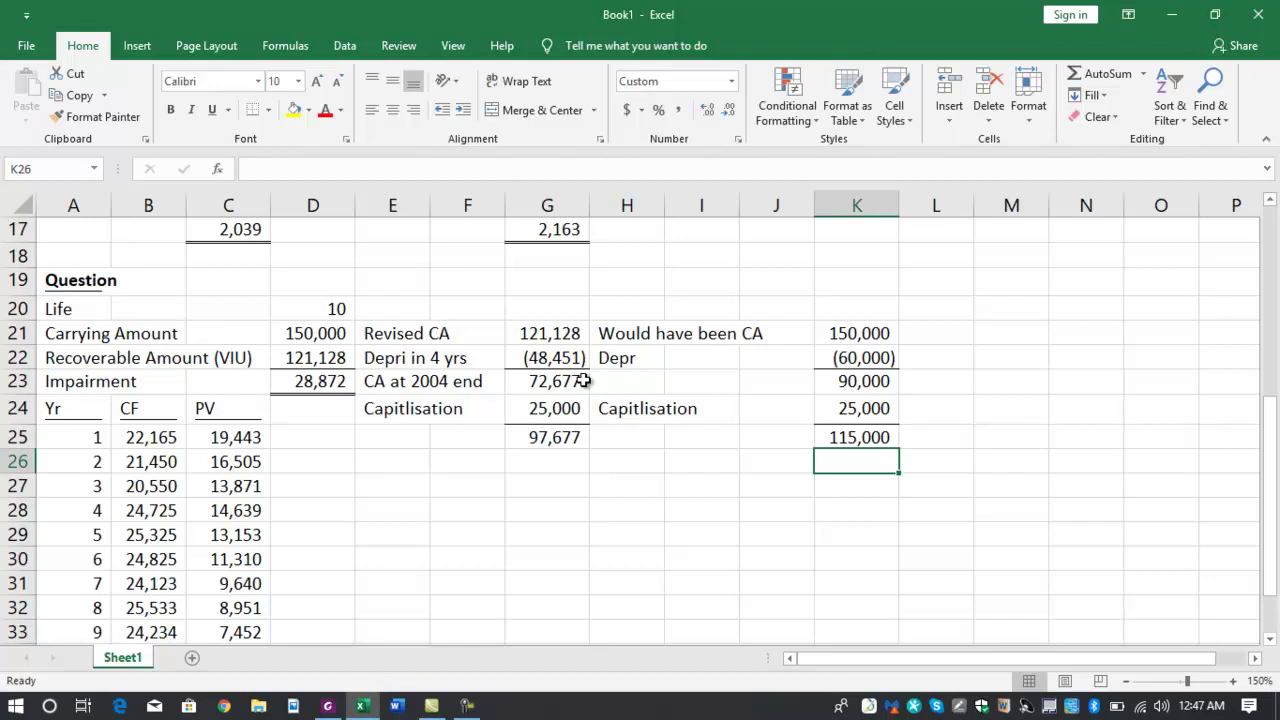
- Copy the Yr and CF columns for years 1 to 6 from A24:B30 to E27
drag(80, 408, 162, 566)
key(ctrl+c)
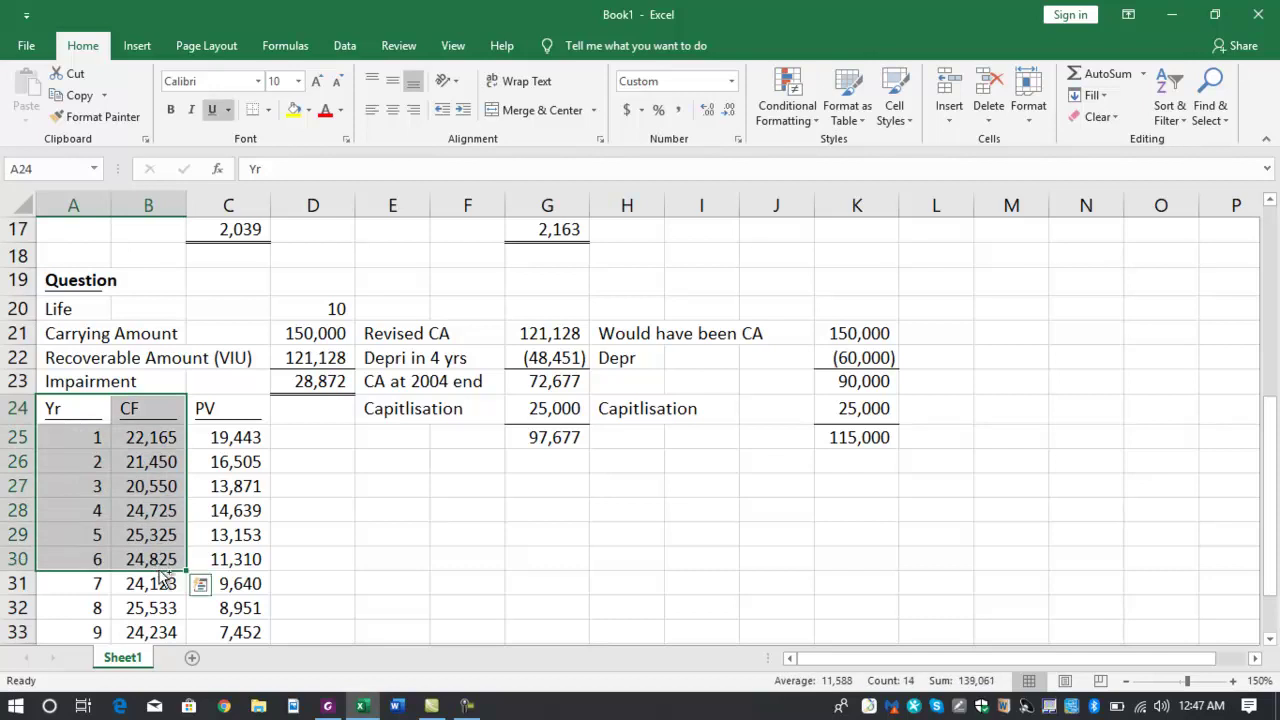
key(Right)
key(Right)
key(Right)
key(Right)
key(Down)
key(Down)
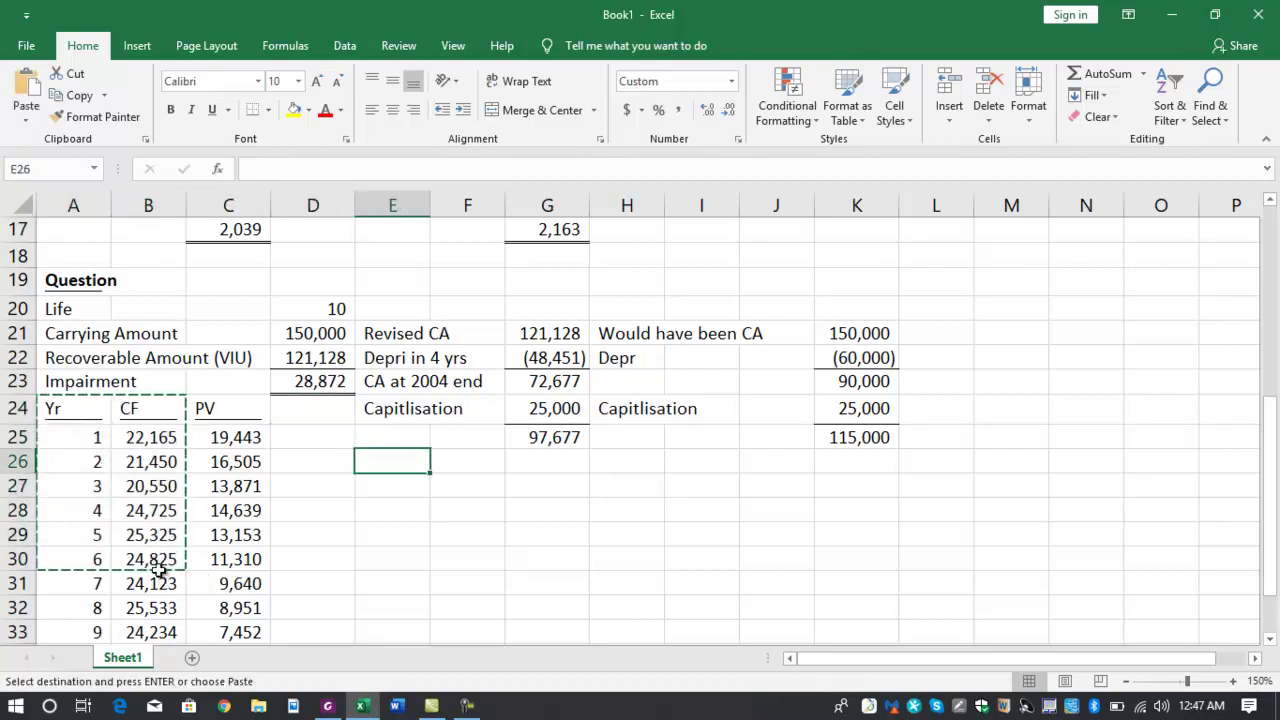
key(Down)
key(Return)
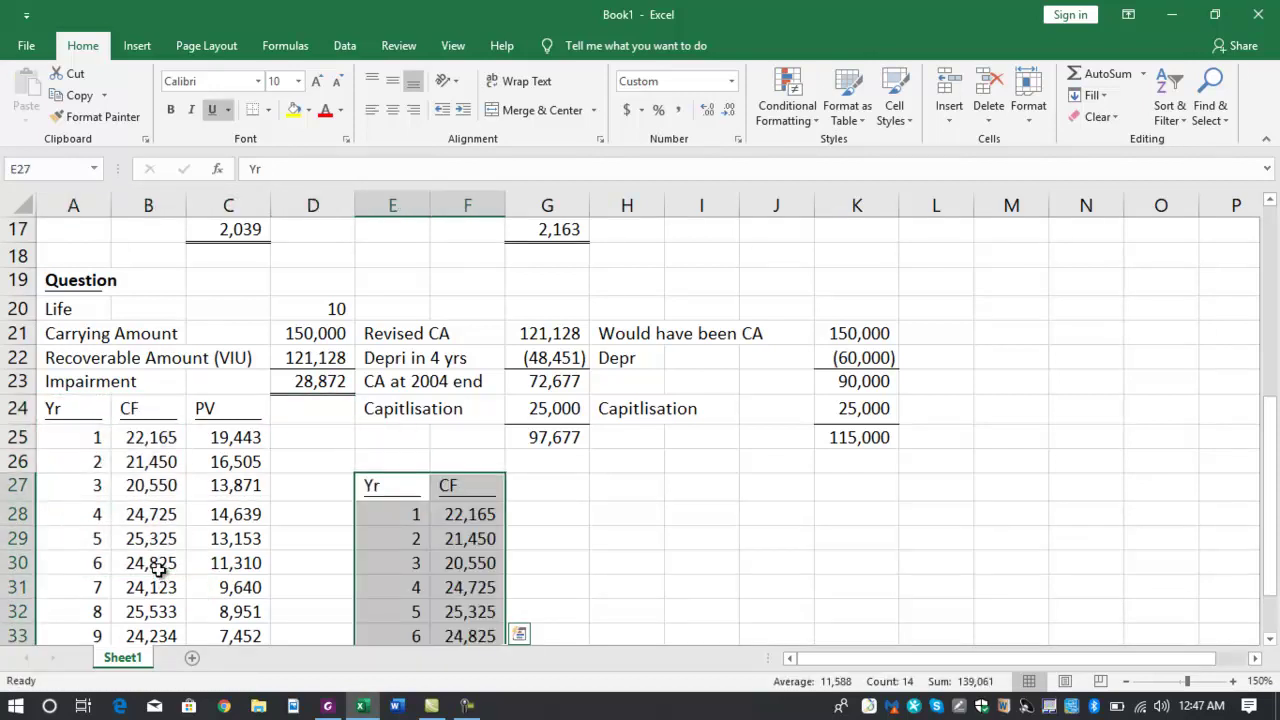
- Move the Yr and CF block for years 1 to 6 down one row so it starts at E28
key(ctrl+x)
key(Down)
key(Return)
- Add an underlined PV heading in G28 beside the CF heading
key(Right)
key(Right)
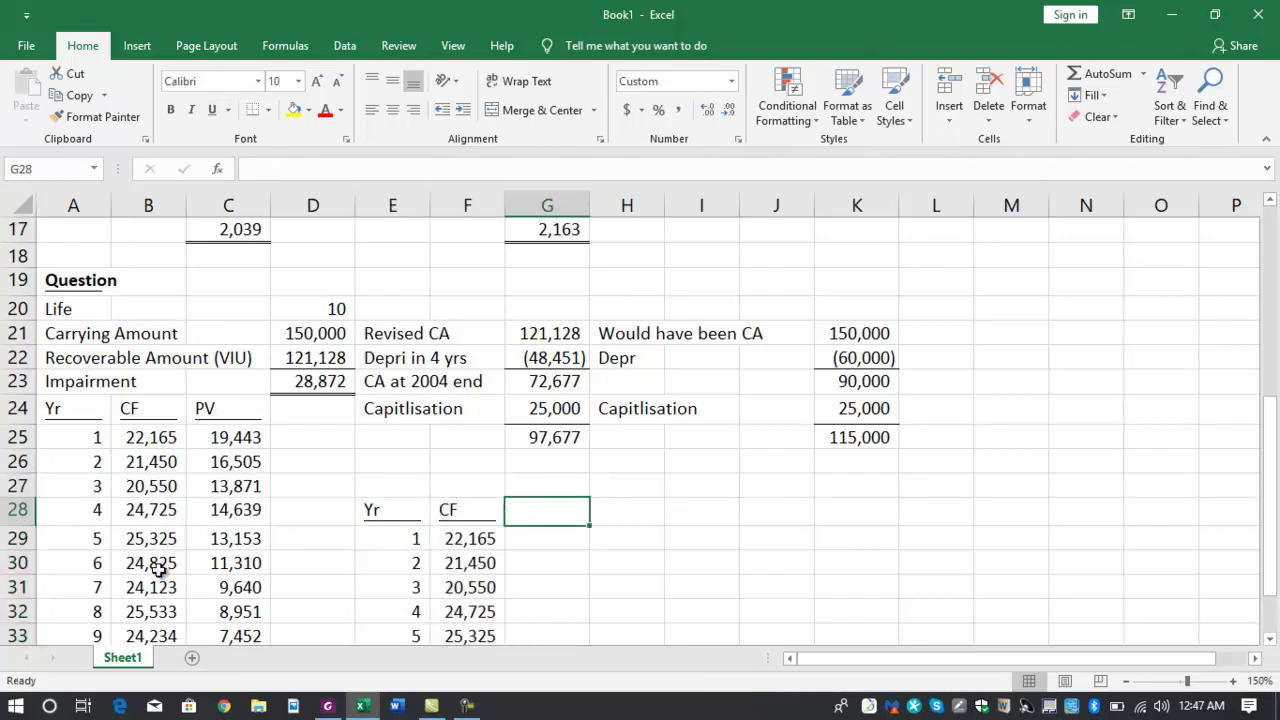
text(P)
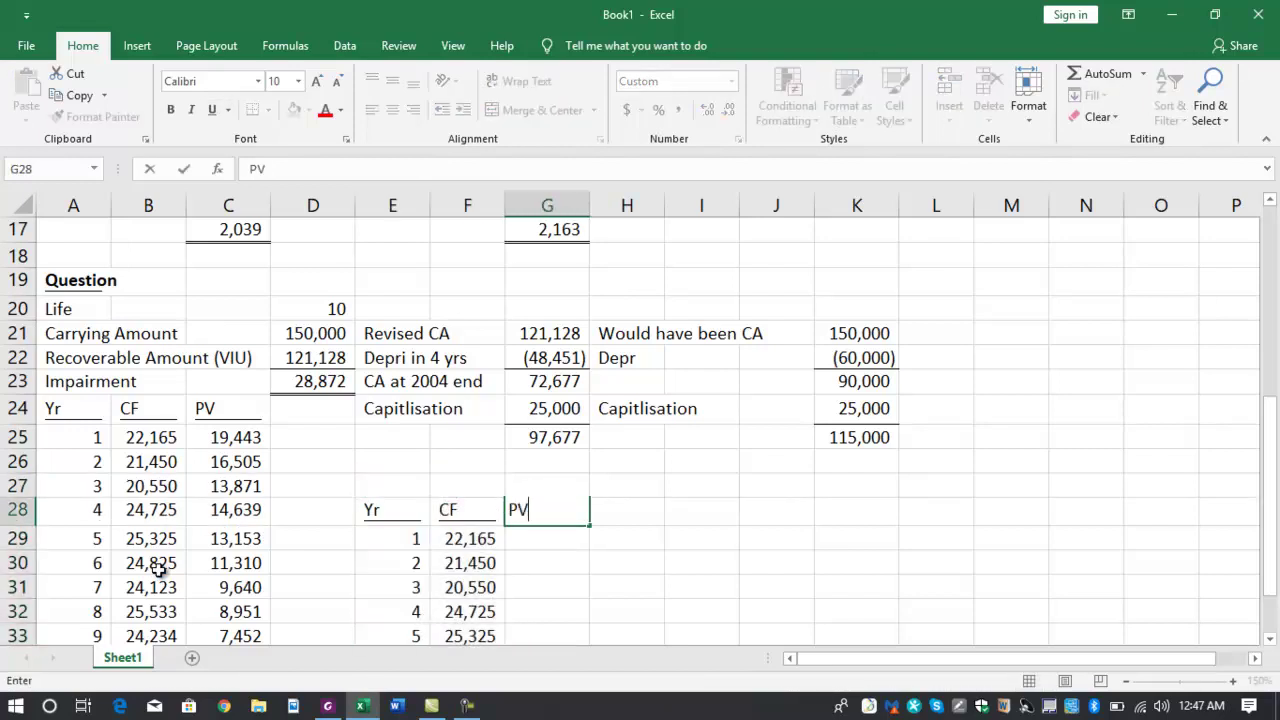
text(V)
key(Return)
key(Up)
key(ctrl+u)
key(Down)
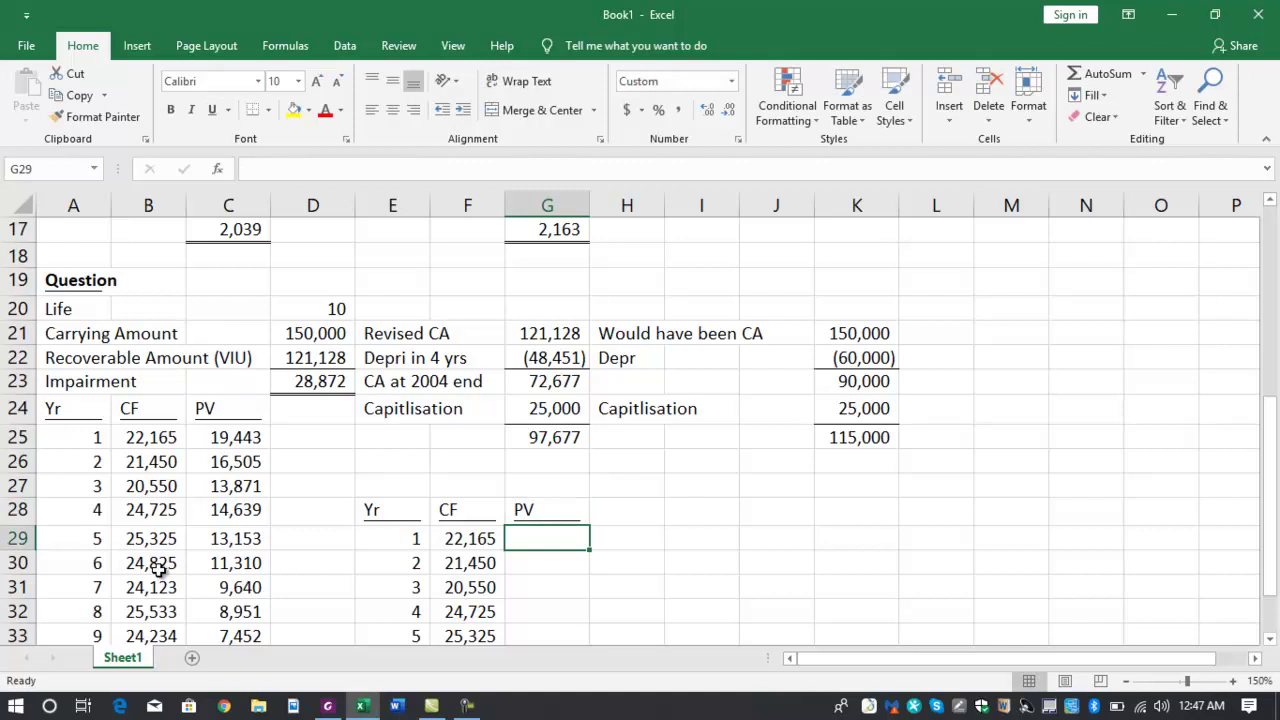
- Replace the year 1 to 3 cash flows in F29:F31 with the handout's CF 2 values 30,321, 32,750 and 31,721
key(alt+Tab)
key(alt+Tab)
key(Left)
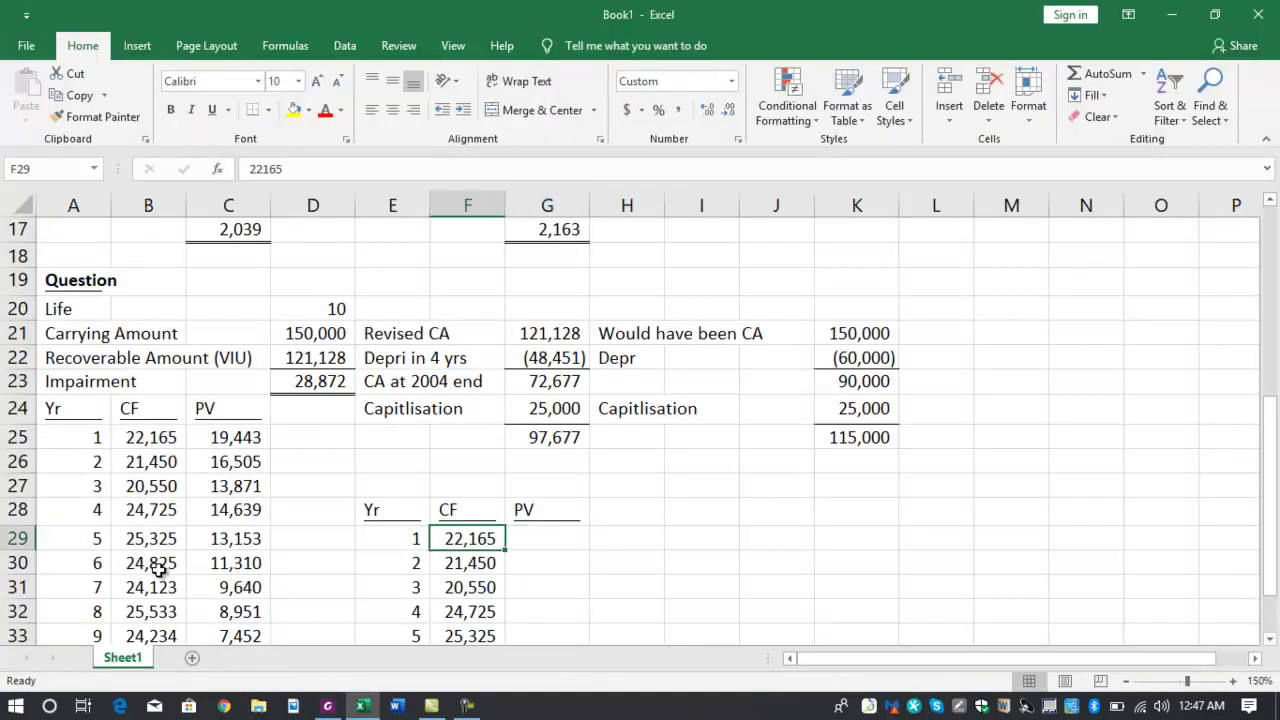
text(30,321)
key(Return)
key(alt+Tab)
key(alt+Tab)
text(32,750)
key(Return)
key(alt+Tab)
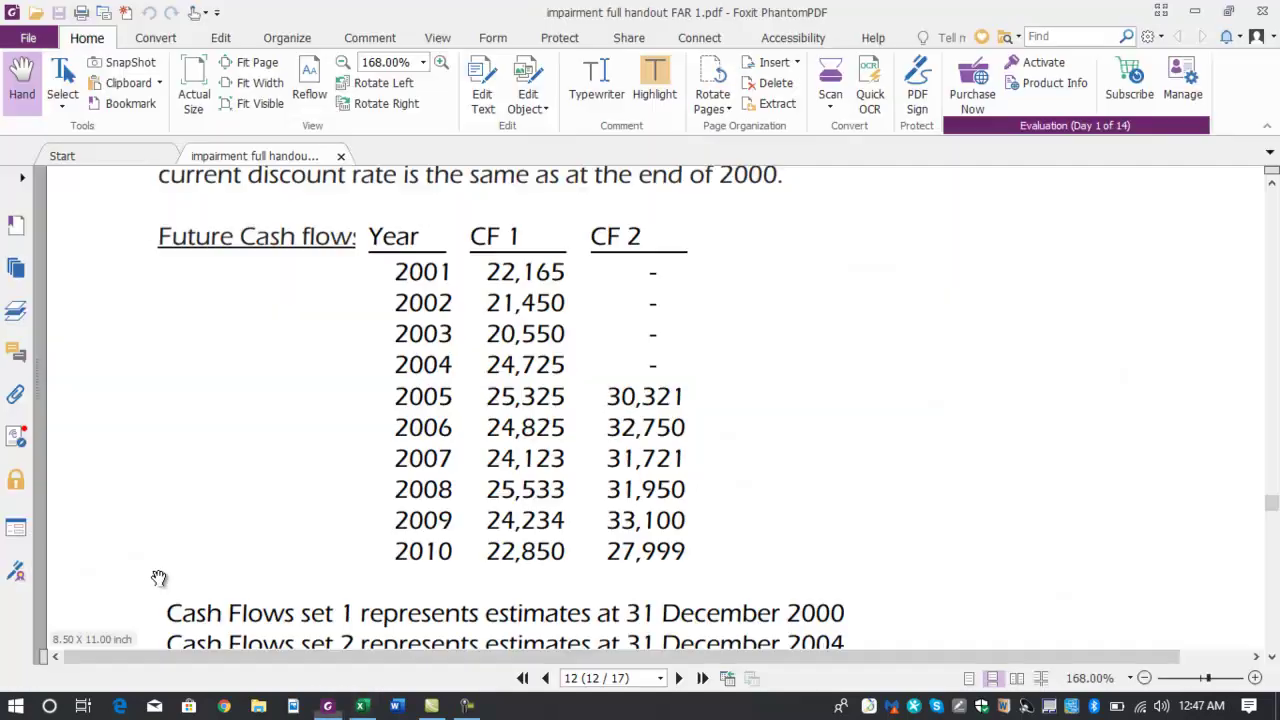
key(alt+Tab)
text(31721)
key(Return)
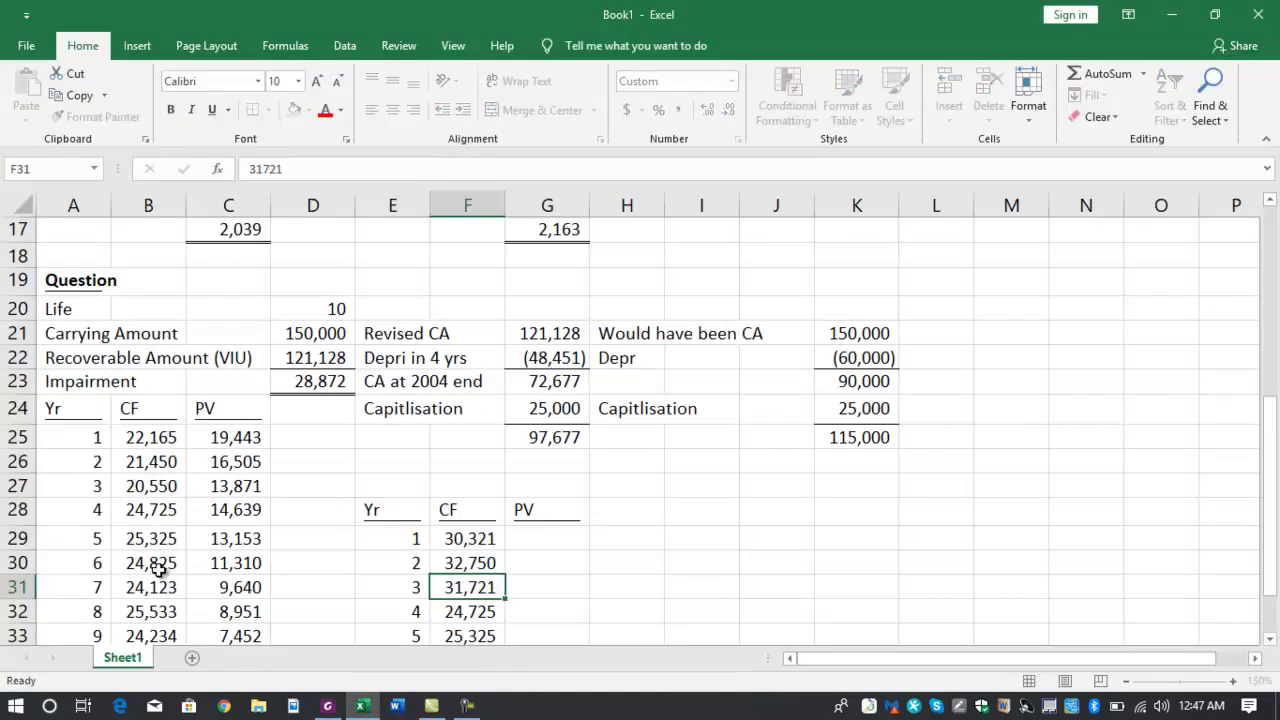
- Replace the year 4 to 6 cash flows in F32:F34 with the handout's CF 2 values 31,950, 33,100 and 27,999
key(alt+Tab)
key(alt+Tab)
text(31950)
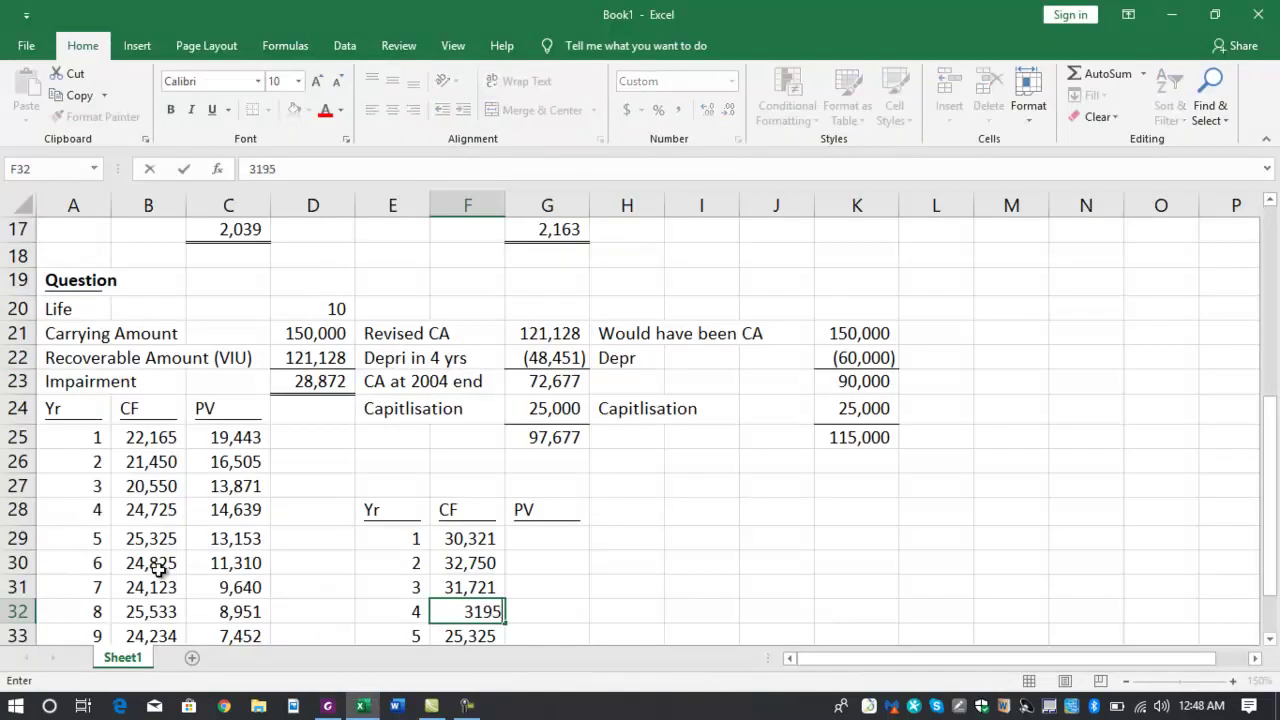
key(Return)
key(alt+Tab)
key(alt+Tab)
text(33)
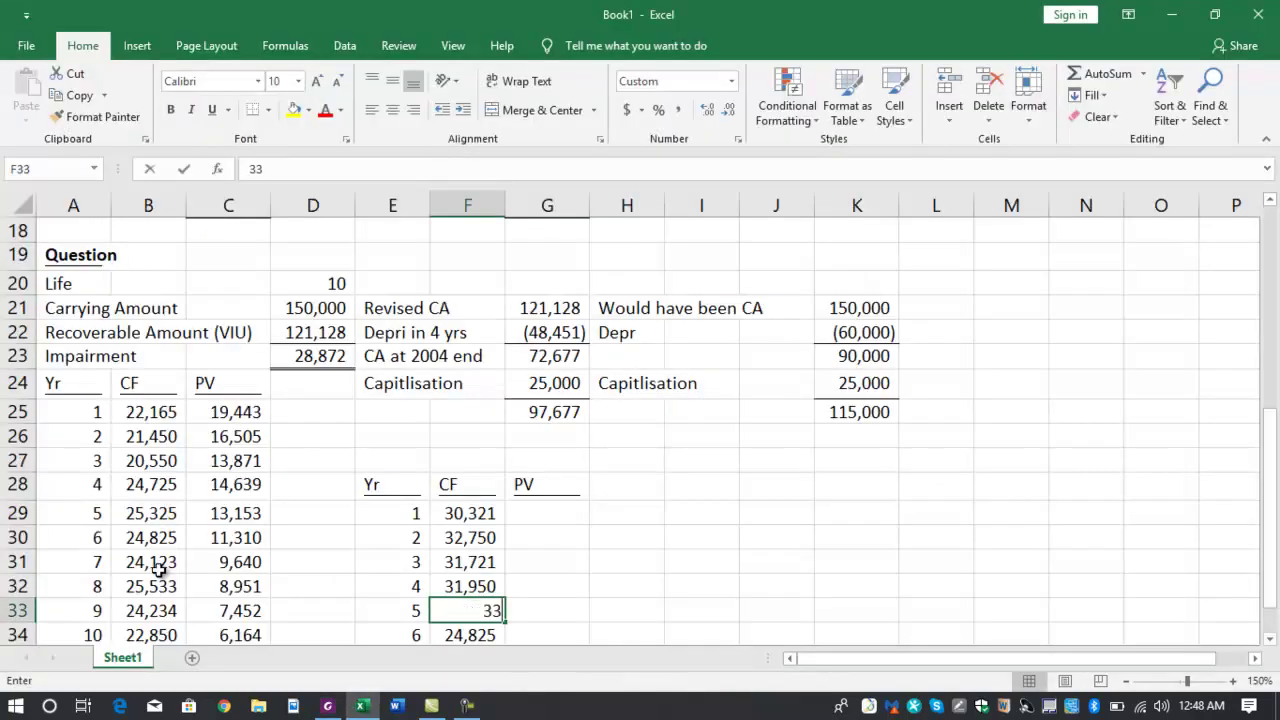
text(000)
key(Return)
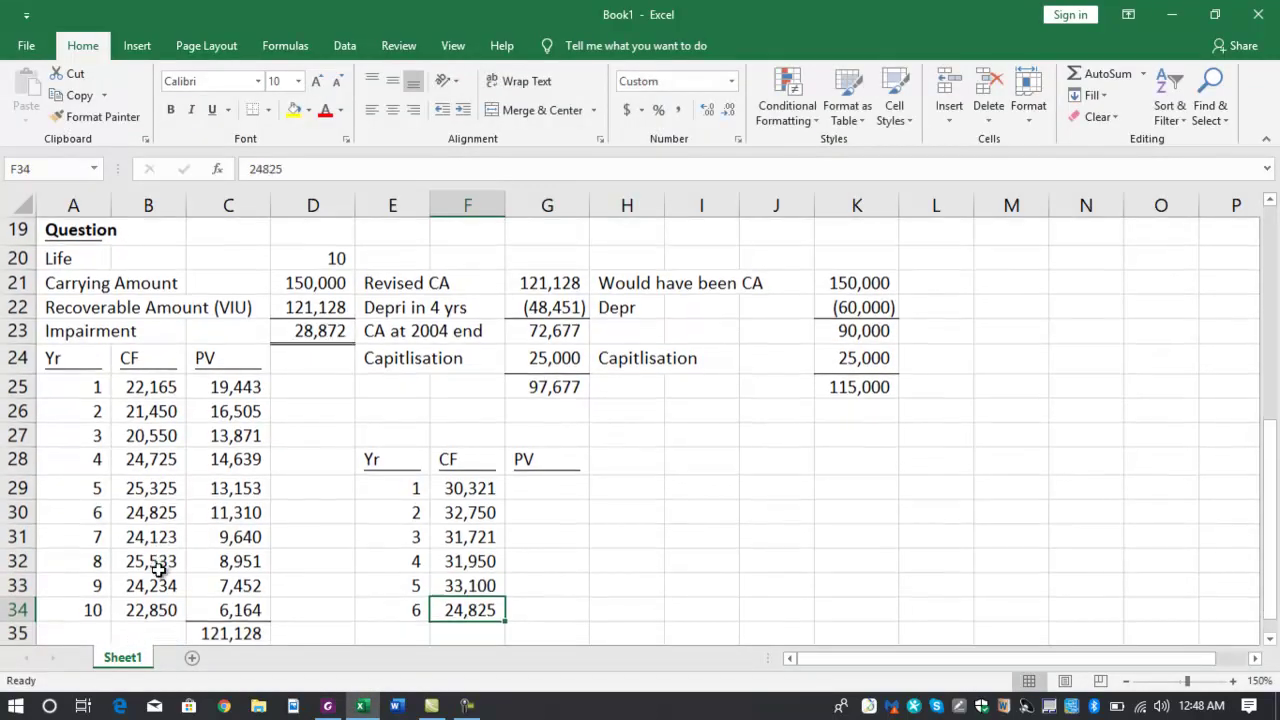
key(alt+Tab)
key(alt+Tab)
text(279999)
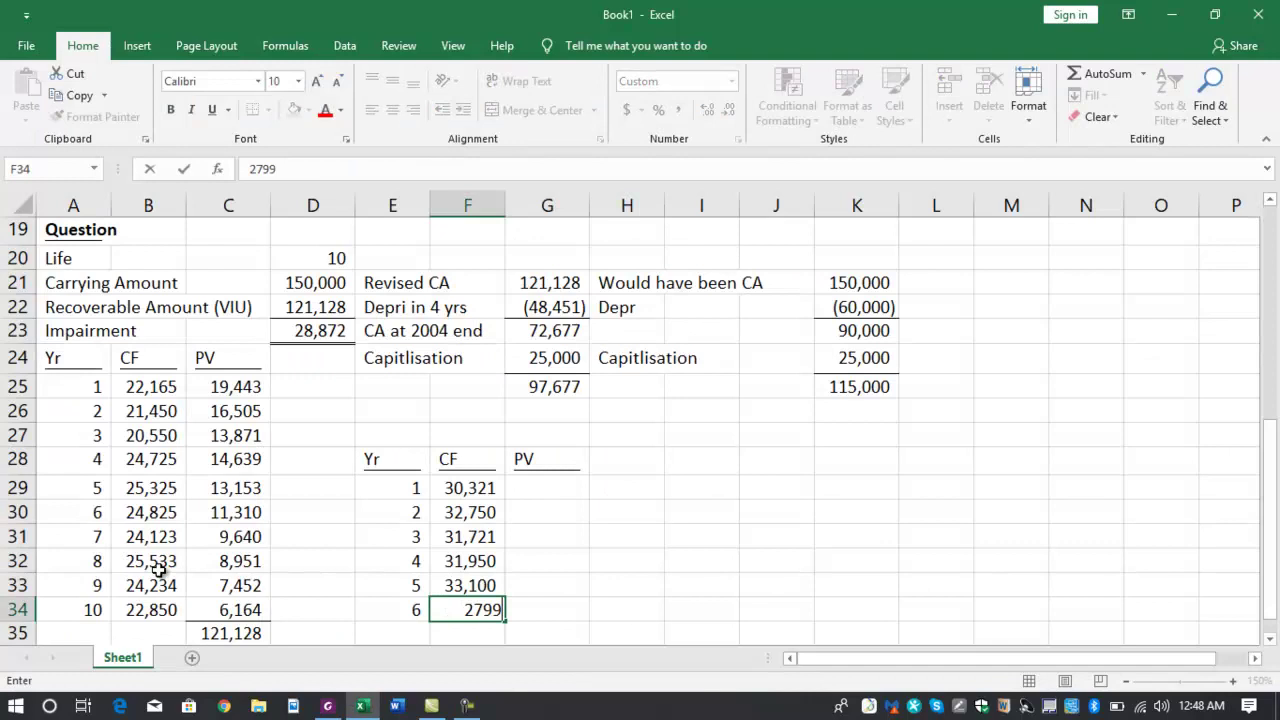
key(BackSpace)
text(\)
key(BackSpace)
key(Return)
key(Return)
key(Return)
key(Return)
key(Return)
key(Return)
key(Return)
key(Return)
key(Return)
key(Return)
key(Return)
key(Return)
key(Return)
key(Return)
key(Return)
key(Return)
key(Return)
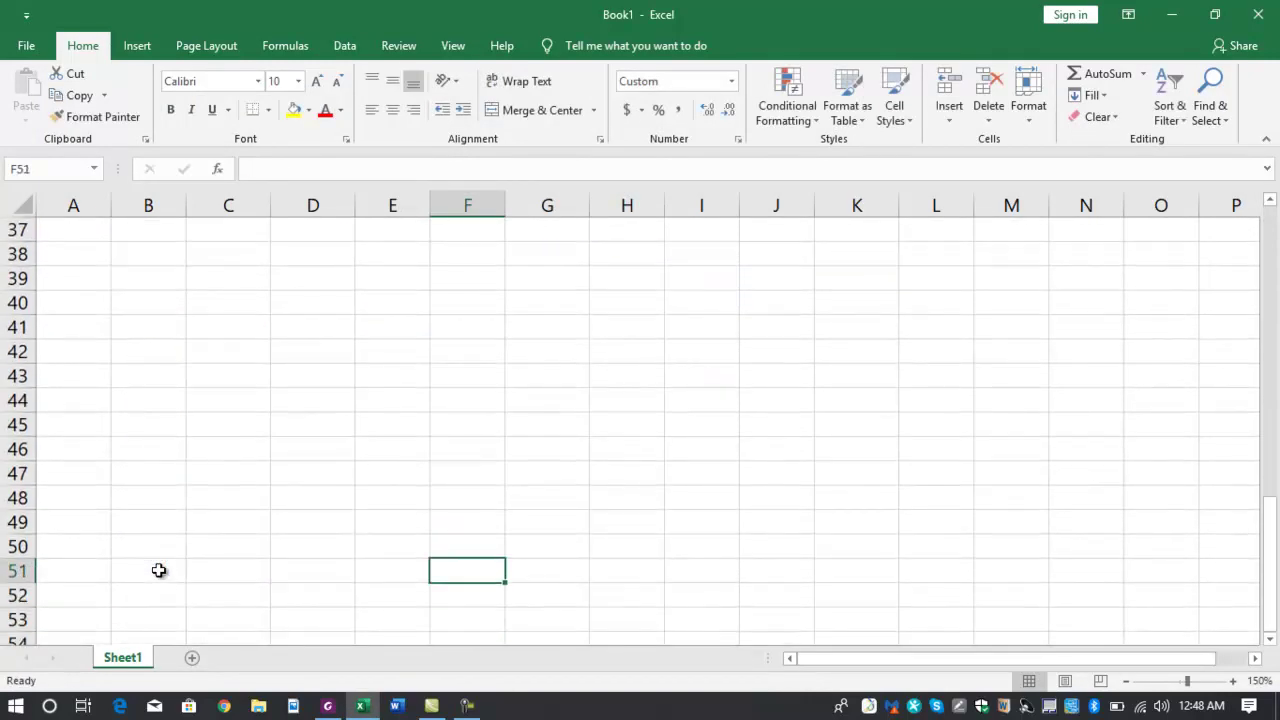
- Calculate the year 1 present value in G29 with the formula +F29/1.14^E29
key(ctrl+Up)
key(Up)
key(Right)
key(Up)
key(Up)
key(Up)
key(Up)
text(+)
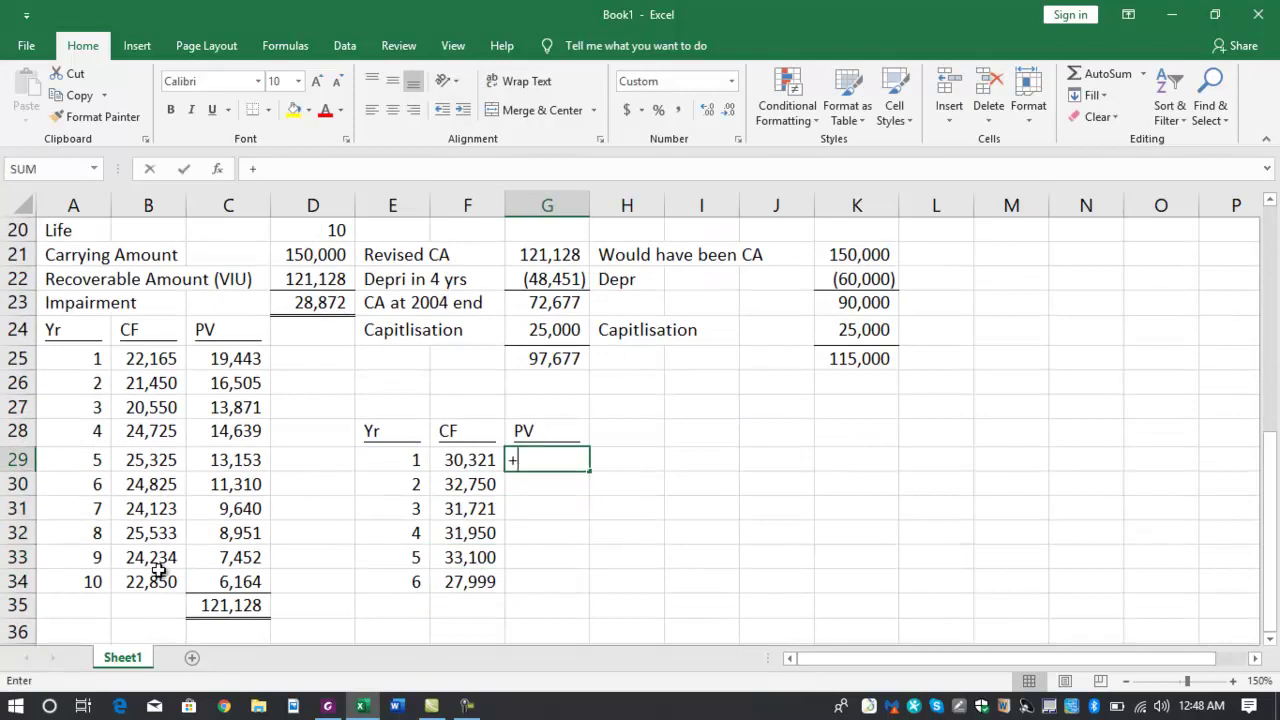
key(Left)
text(/)
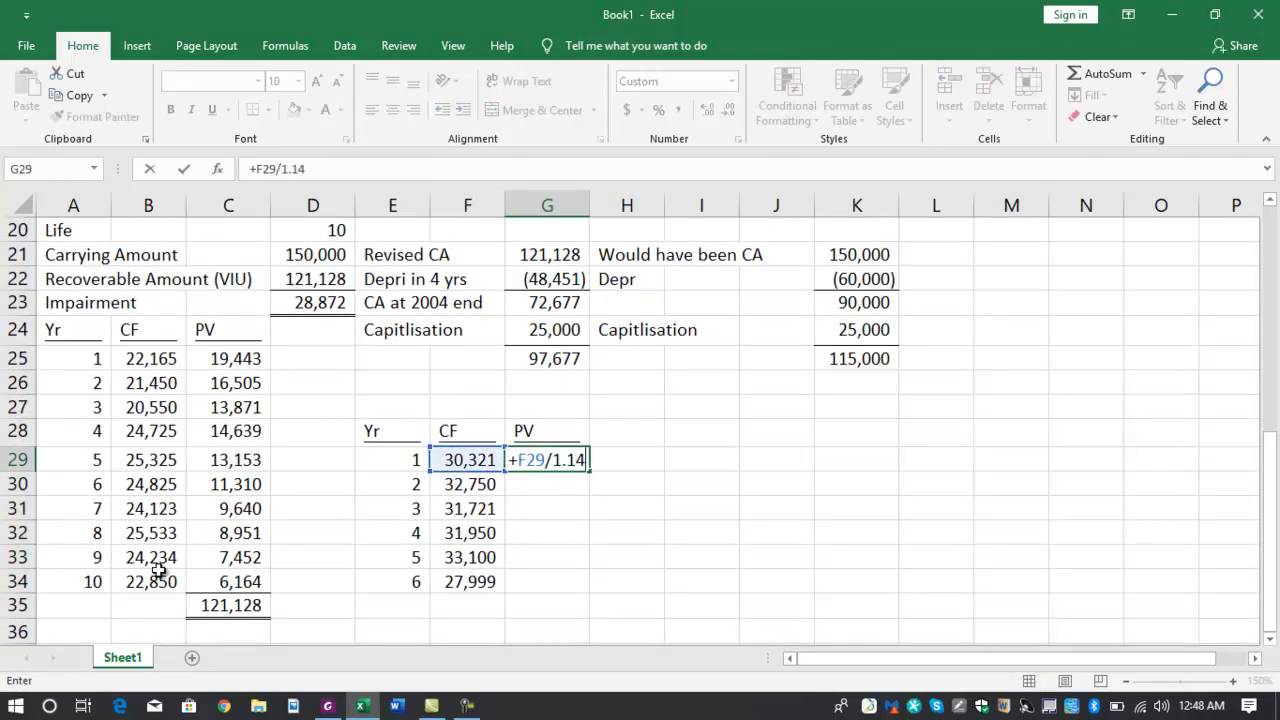
text(1.14^)
key(Left)
key(Left)
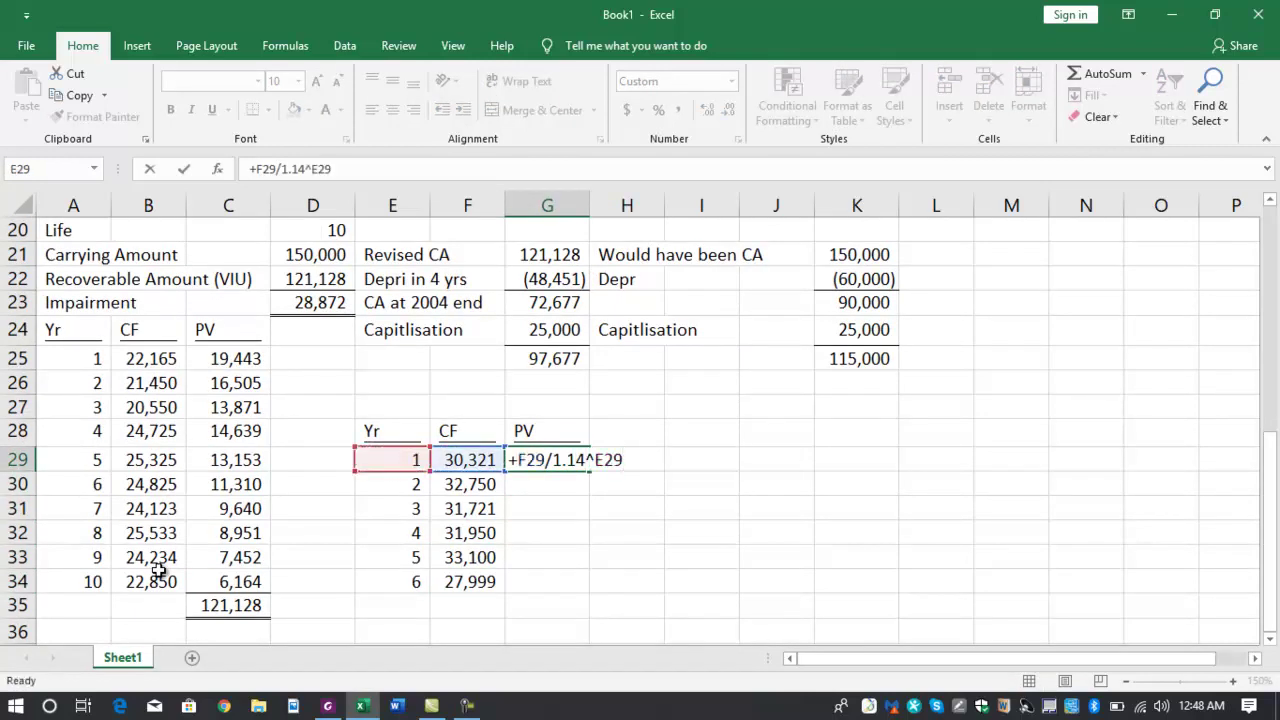
key(ctrl+Return)
- Copy the present value formula from G29 to G30:G34 for years 2 to 6
key(ctrl+c)
key(Down)
key(shift+Down)
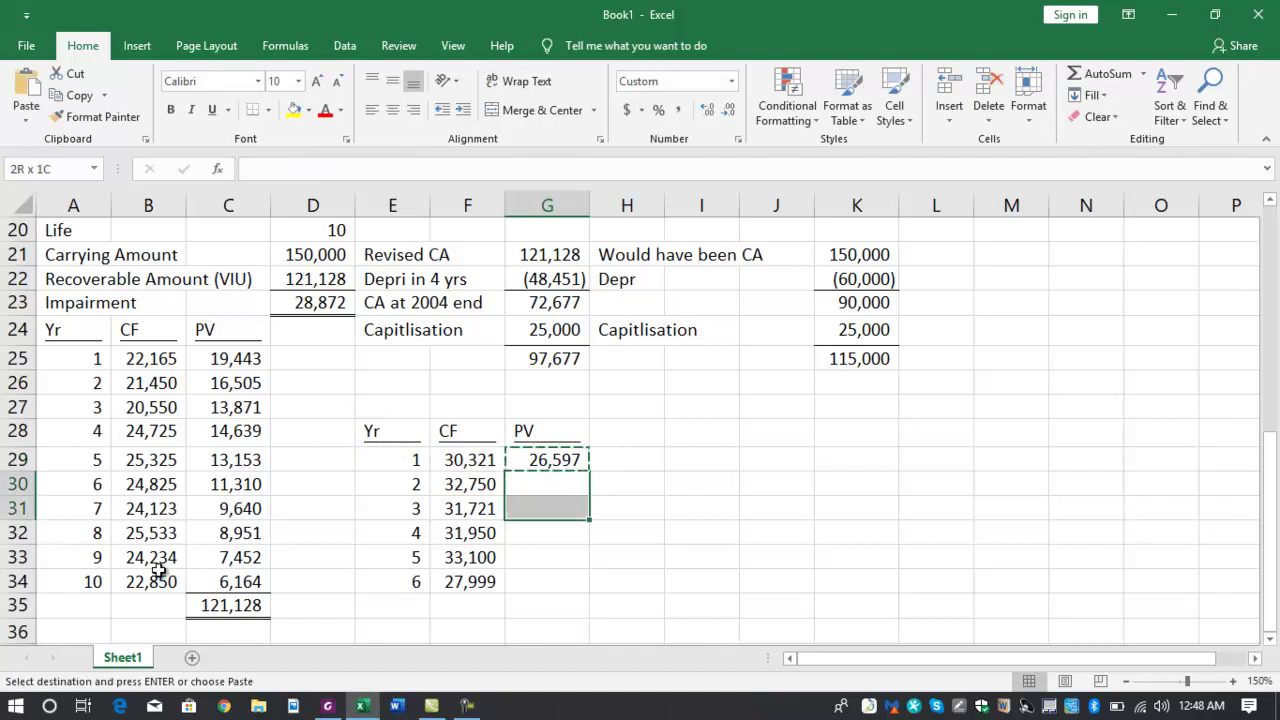
key(shift+Down)
key(shift+Down)
key(shift+Down)
key(Return)
- Sum the PV column in G35 and add a bottom border to G34
key(Down)
key(Down)
key(Down)
key(Down)
key(Down)
key(alt+equal)
key(ctrl+Return)
key(Up)
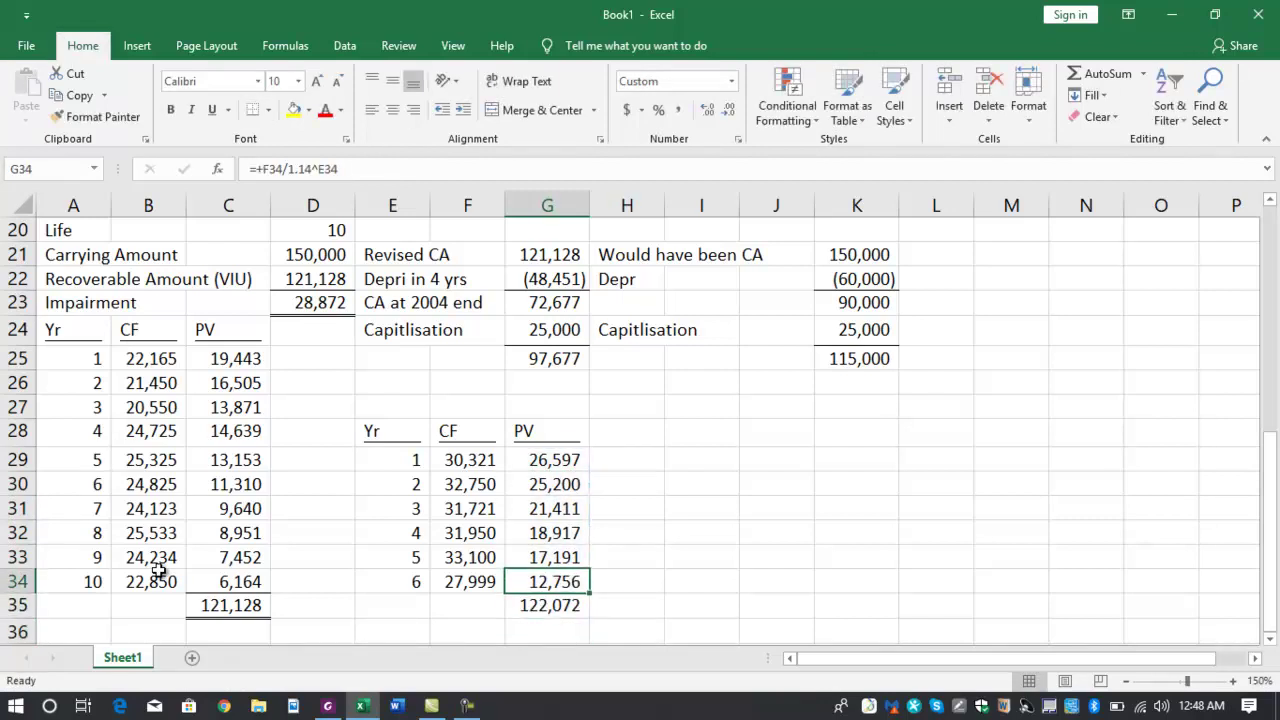
- Enter the label Maxi Caping in E26 below the revised carrying amount total
key(Up)
key(Right)
key(Up)
key(Right)
key(Right)
key(Up)
key(Up)
key(Up)
key(Up)
key(Up)
key(Up)
key(Up)
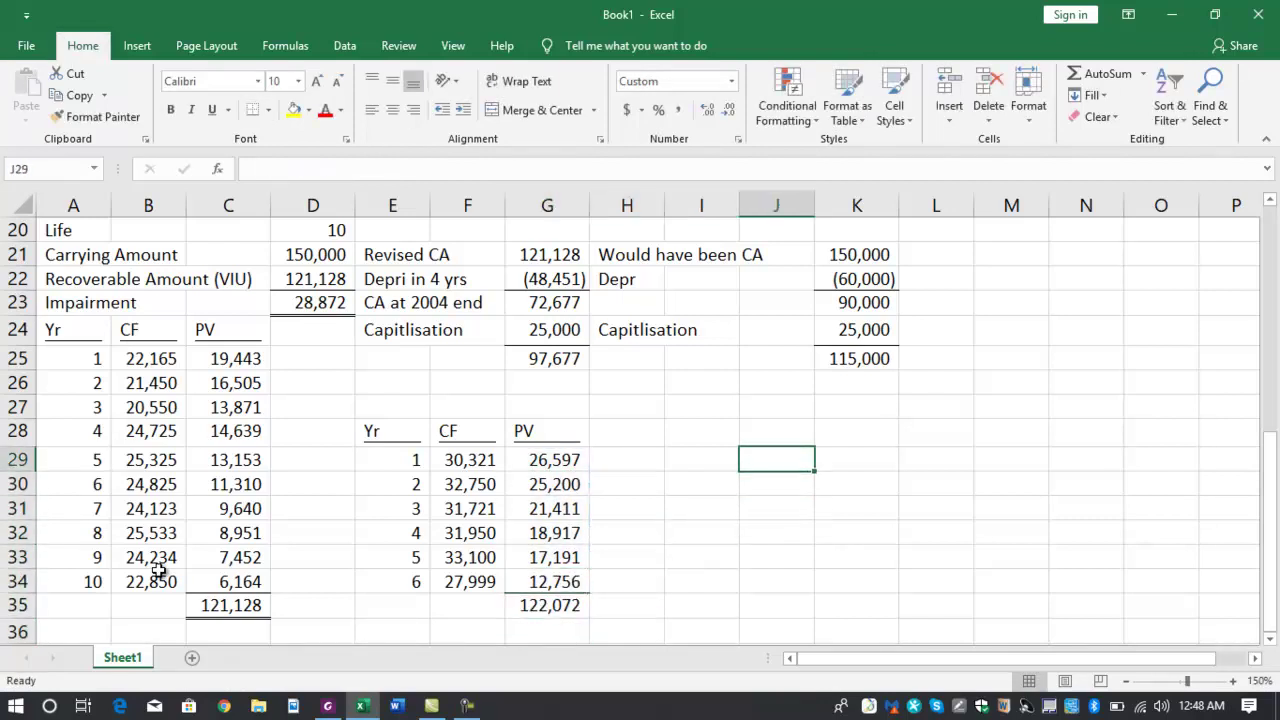
key(Left)
key(Left)
key(Left)
key(Left)
key(Left)
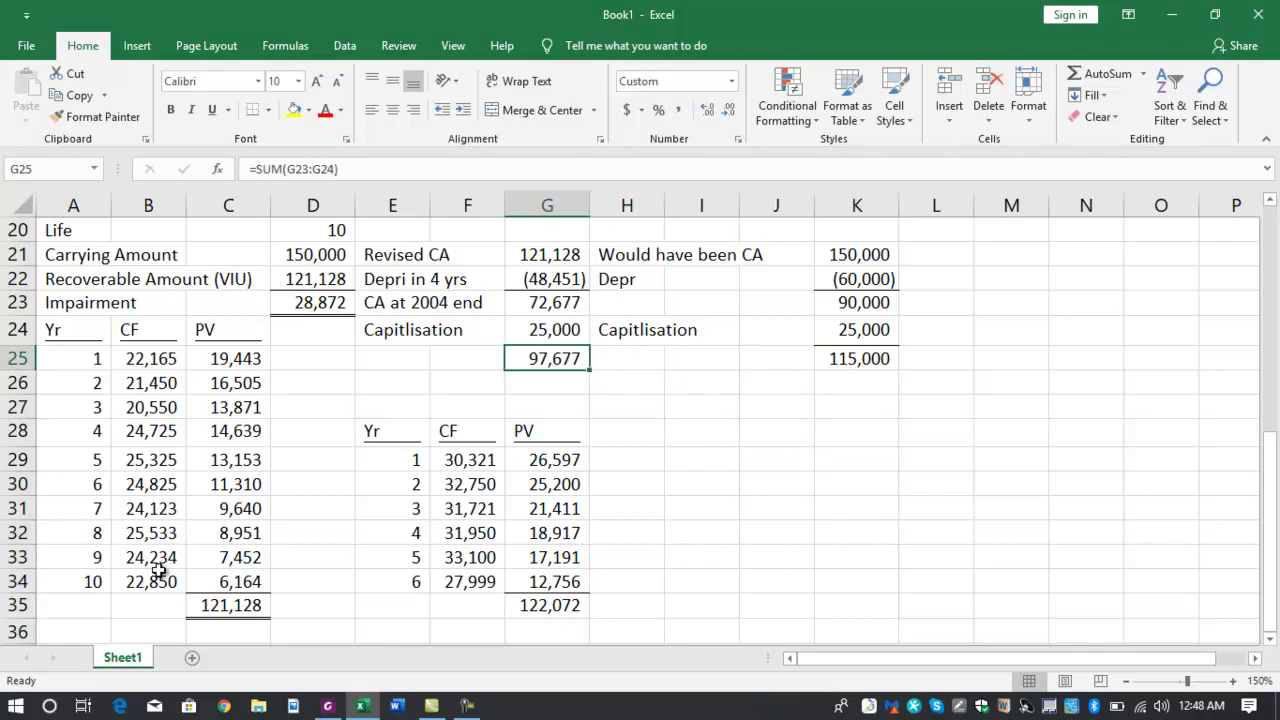
key(Down)
text(Ma)
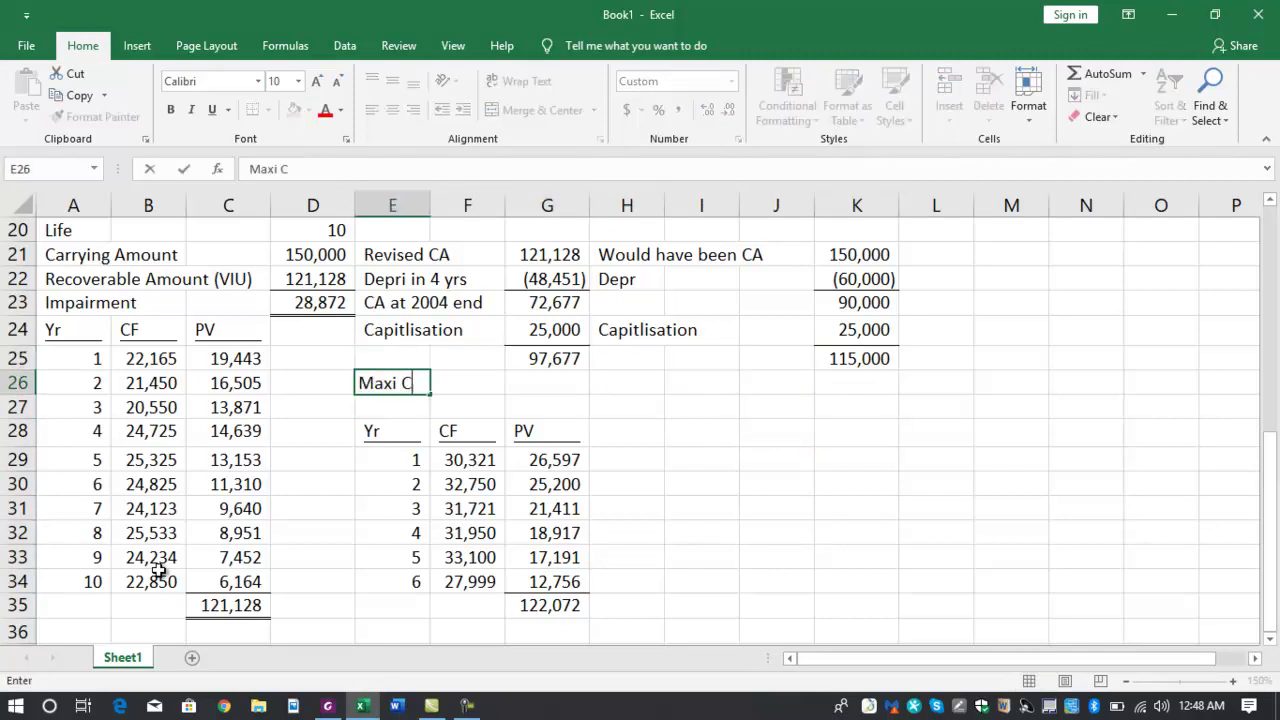
- Link G26 to the would-have-been carrying amount total in K25
key(Right)
key(Right)
text(+)
key(Down)
key(Right)
key(Up)
key(Right)
key(Right)
key(Right)
key(Up)
key(Return)
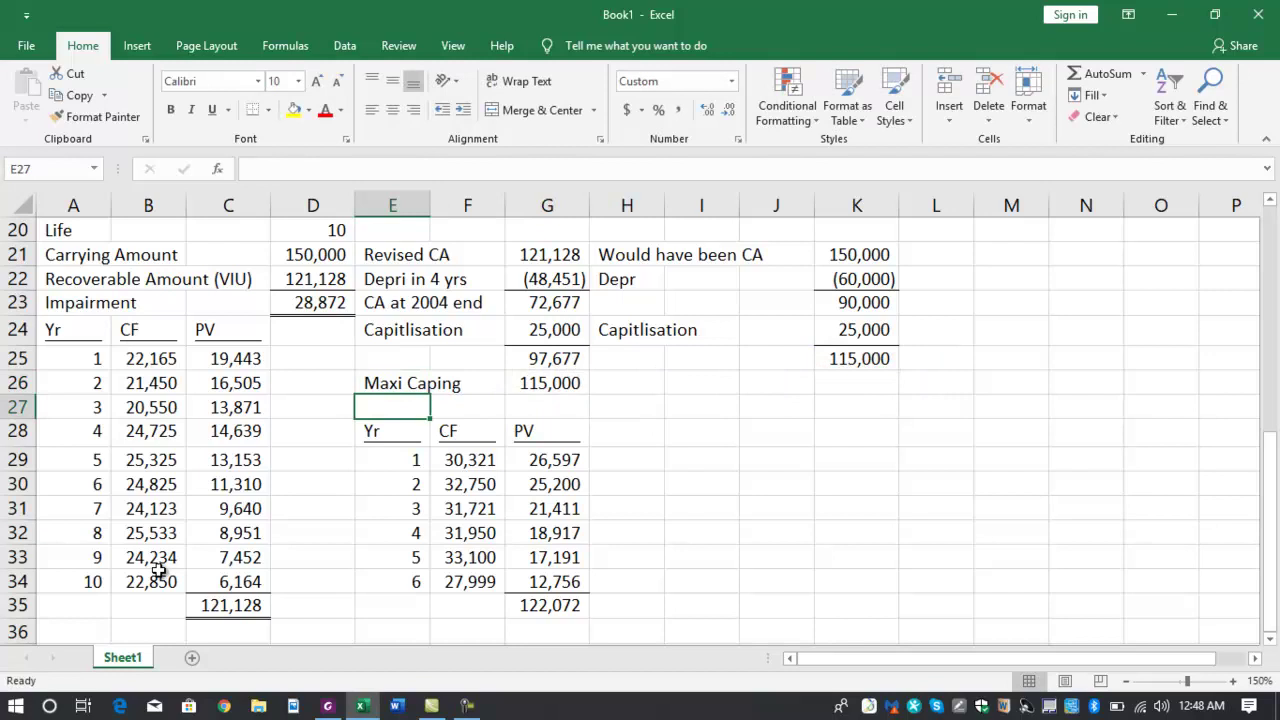
- Move the Yr, CF and PV block with its total from E28:G35 down to start at E30
key(Down)
key(shift+Down)
key(shift+Down)
key(shift+Down)
key(shift+Down)
key(shift+Down)
key(shift+Down)
key(shift+Right)
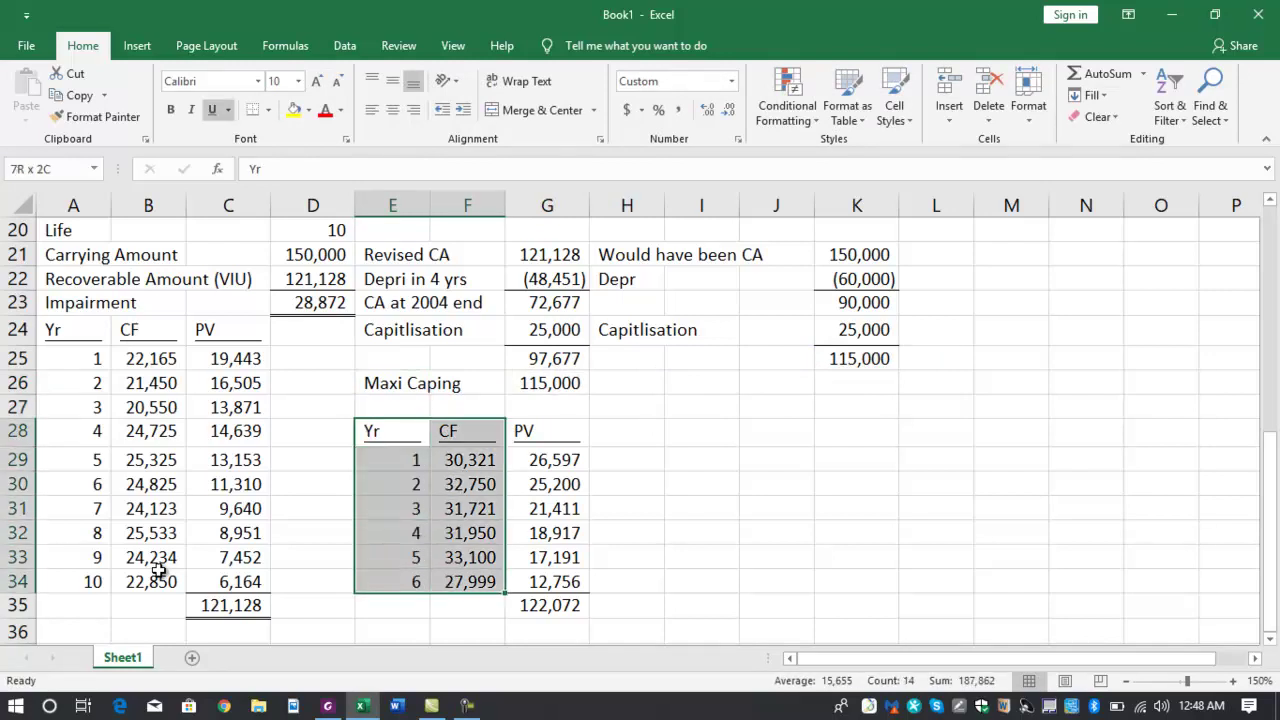
key(shift+Right)
key(shift+Down)
key(ctrl+c)
key(Down)
key(Down)
key(ctrl+v)
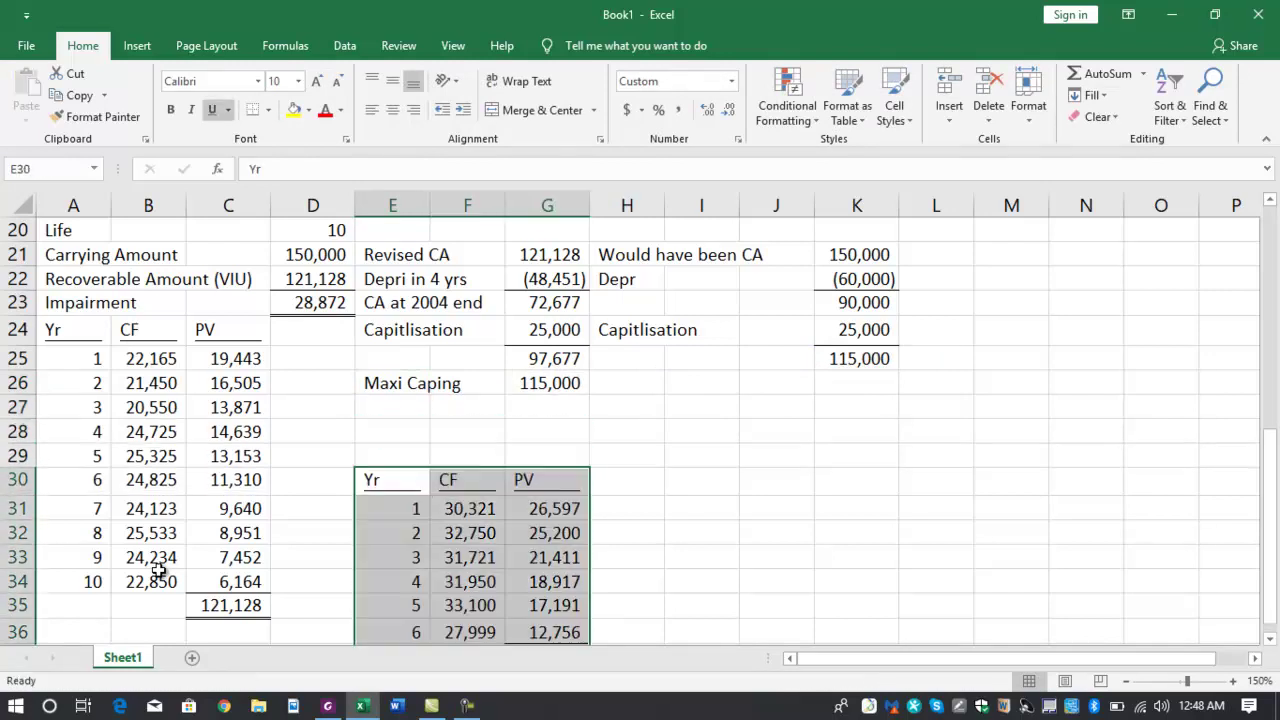
- Add a Max Reversal line in row 27, calculating G27 as G26 minus G25
key(Up)
key(Up)
key(Up)
text(Max Rev)
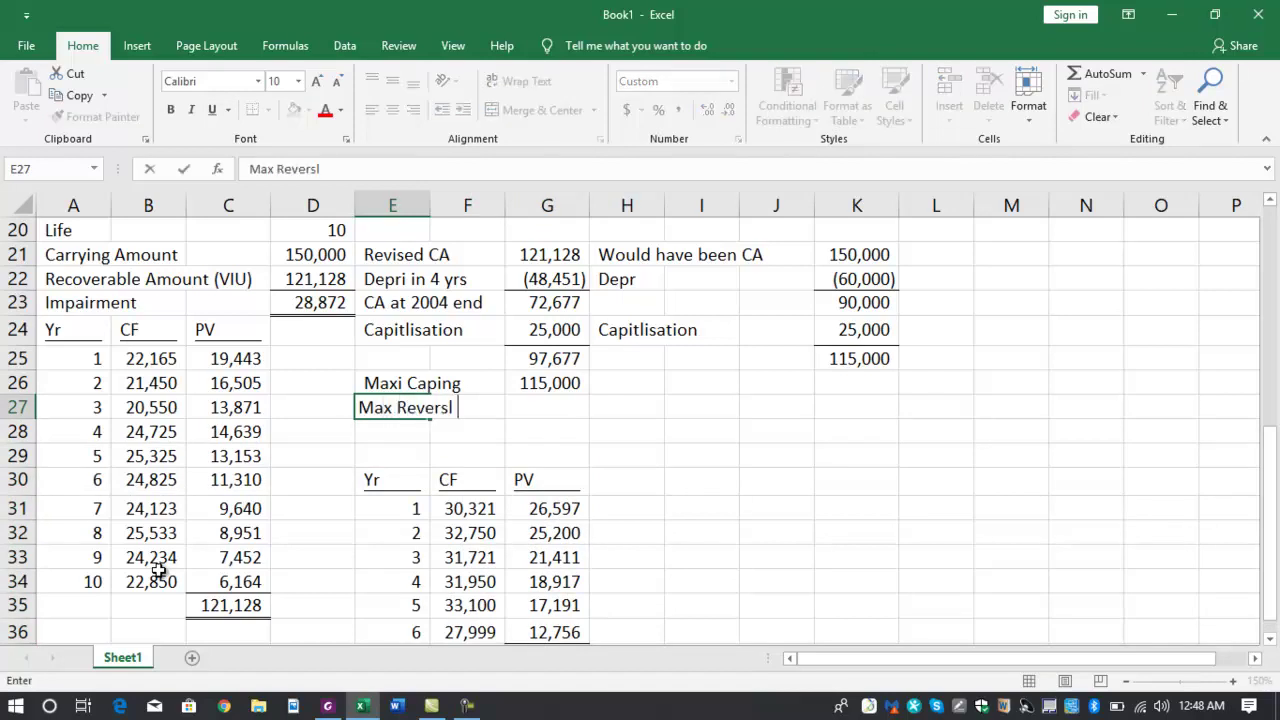
key(Right)
key(Right)
text(+)
key(Up)
text(-)
key(Up)
key(Up)
key(Return)
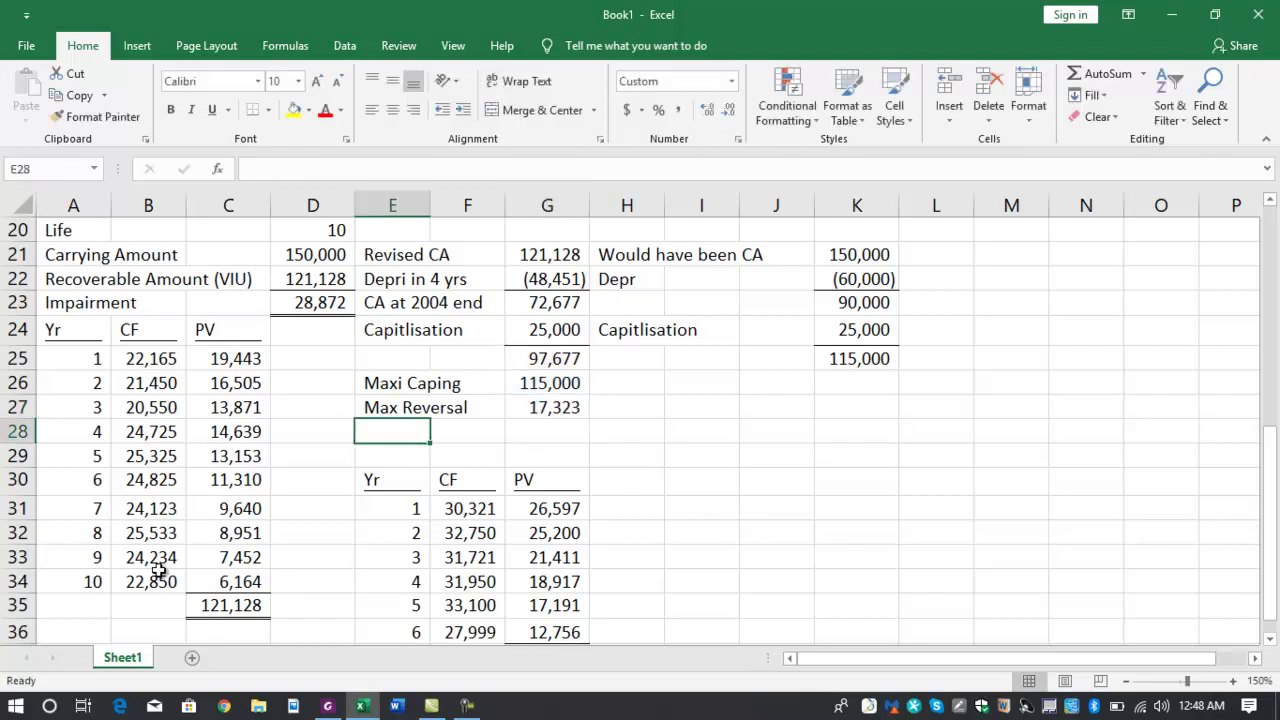
- Add a bottom border to the Maxi Caping amount in G26
key(Up)
key(Right)
key(Right)
key(Up)
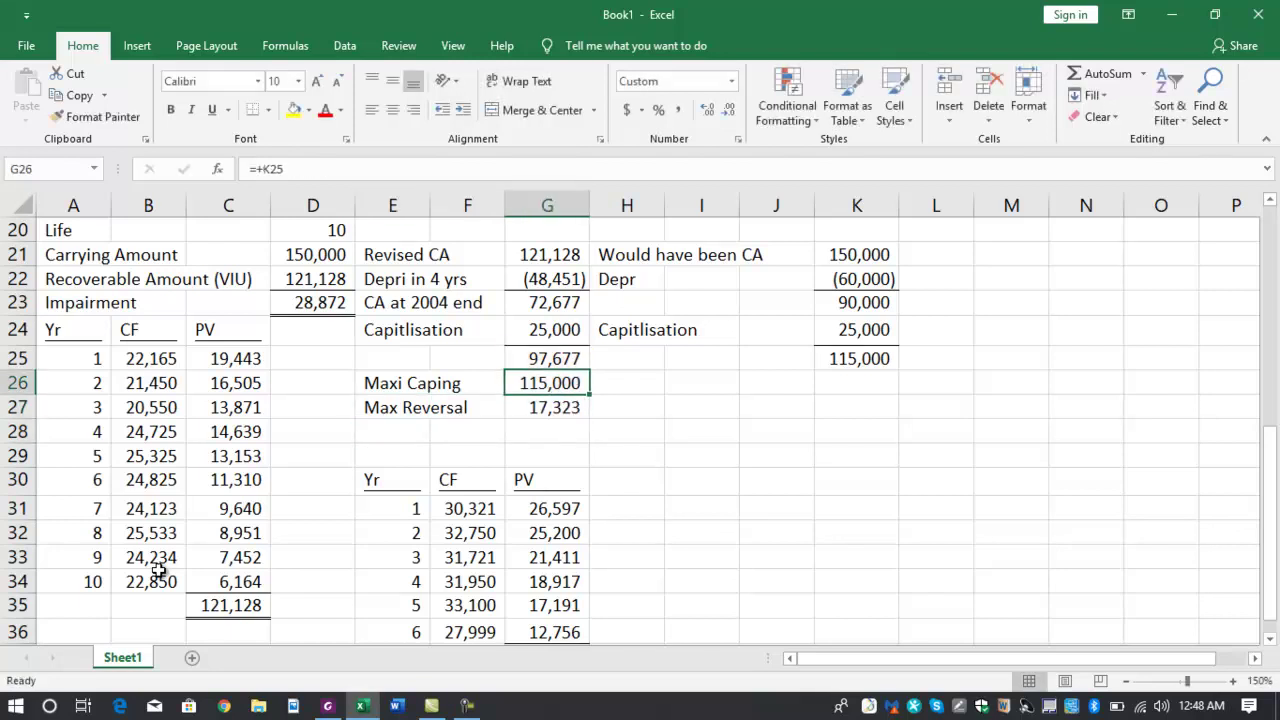
key(alt+h)
key(b)
key(o)
- Add an underlined "CA at" heading in H27, beside the Max Reversal amount
click(576, 411)
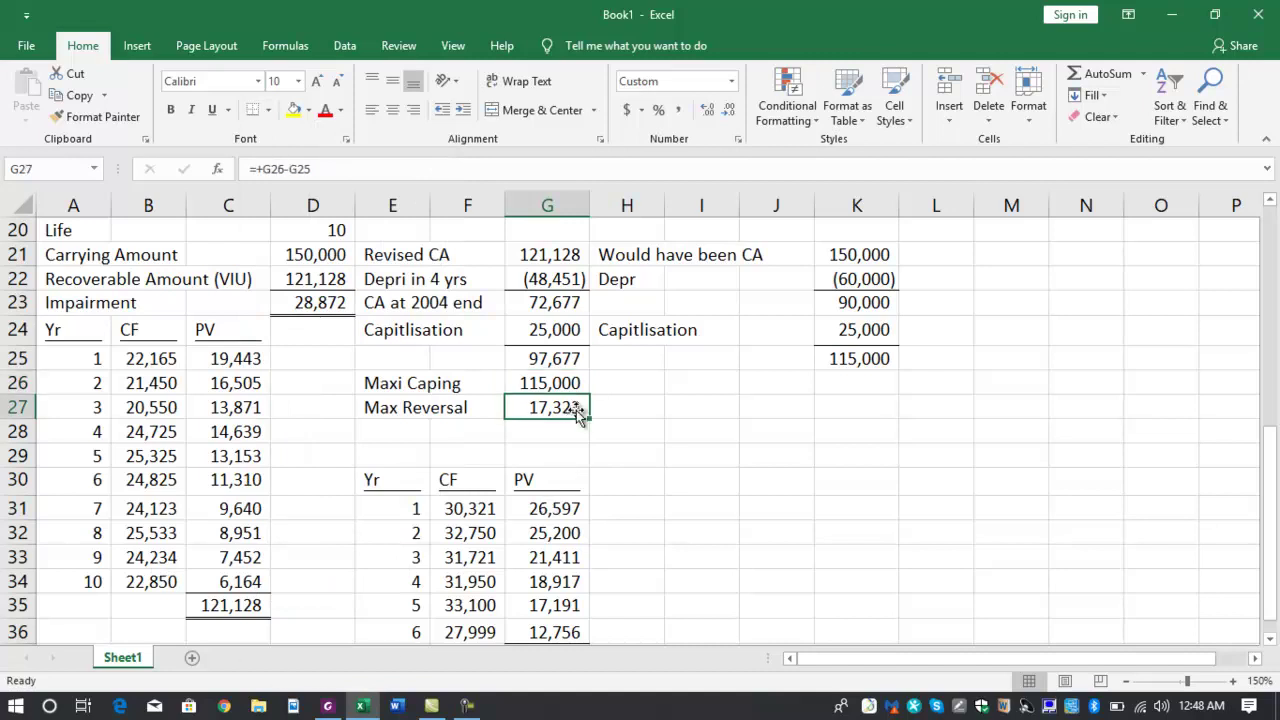
click(652, 401)
text(CA)
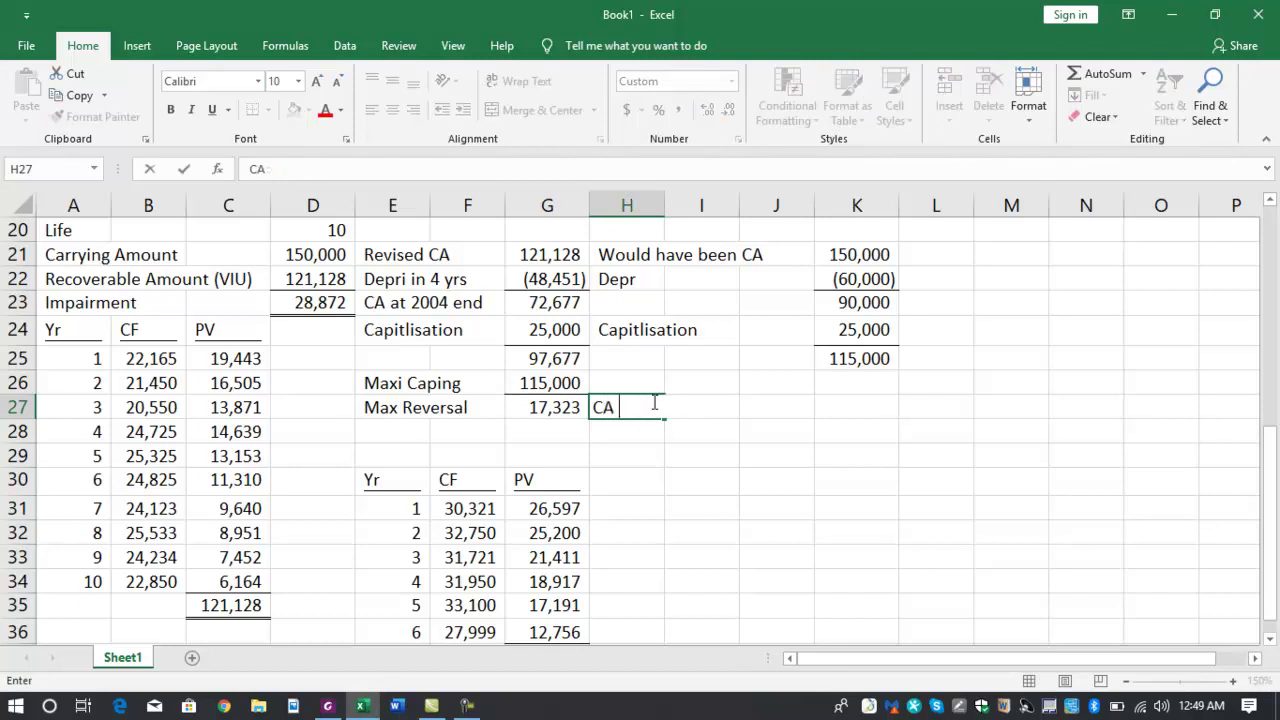
text(2)
key(BackSpace)
key(BackSpace)
key(BackSpace)
key(Return)
click(652, 402)
key(ctrl+i)
key(ctrl+i)
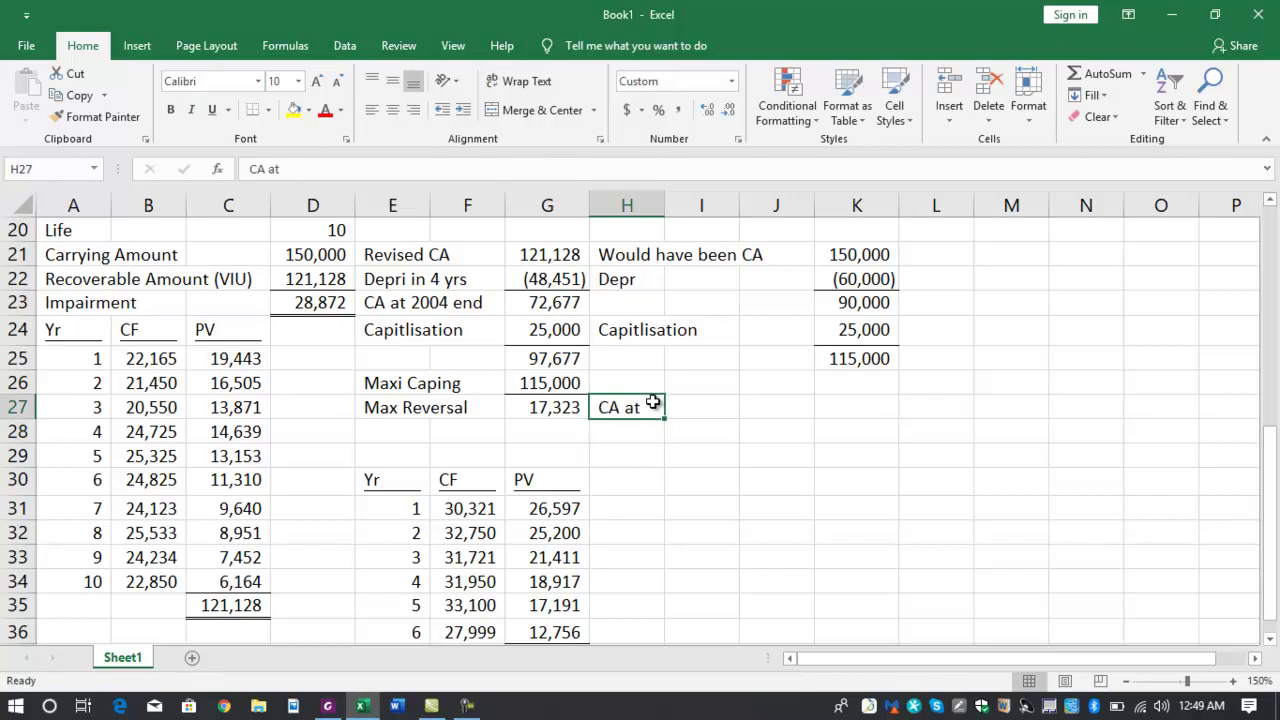
key(ctrl+u)
key(Return)
- Enter the years 2000 to 2004 as text in H28:H32 under the CA at heading
text('2000)
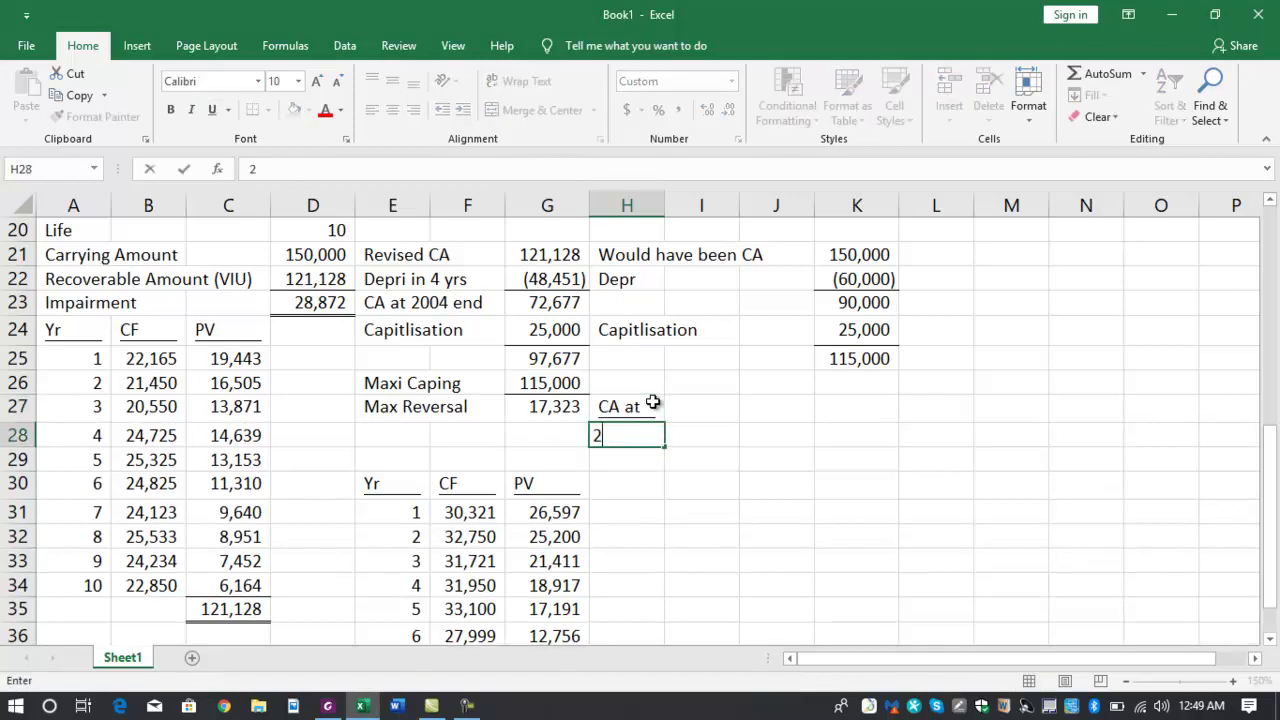
key(Return)
text('2001)
key(Return)
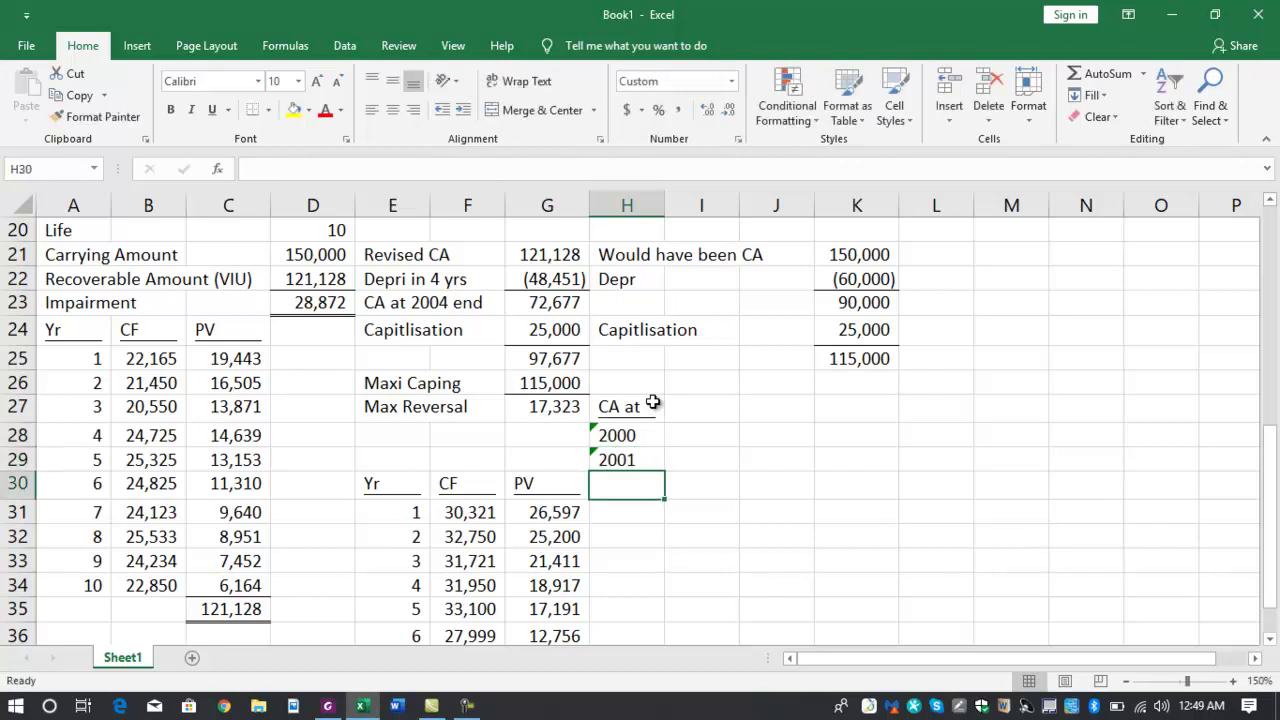
text('2002)
key(Return)
text('2003)
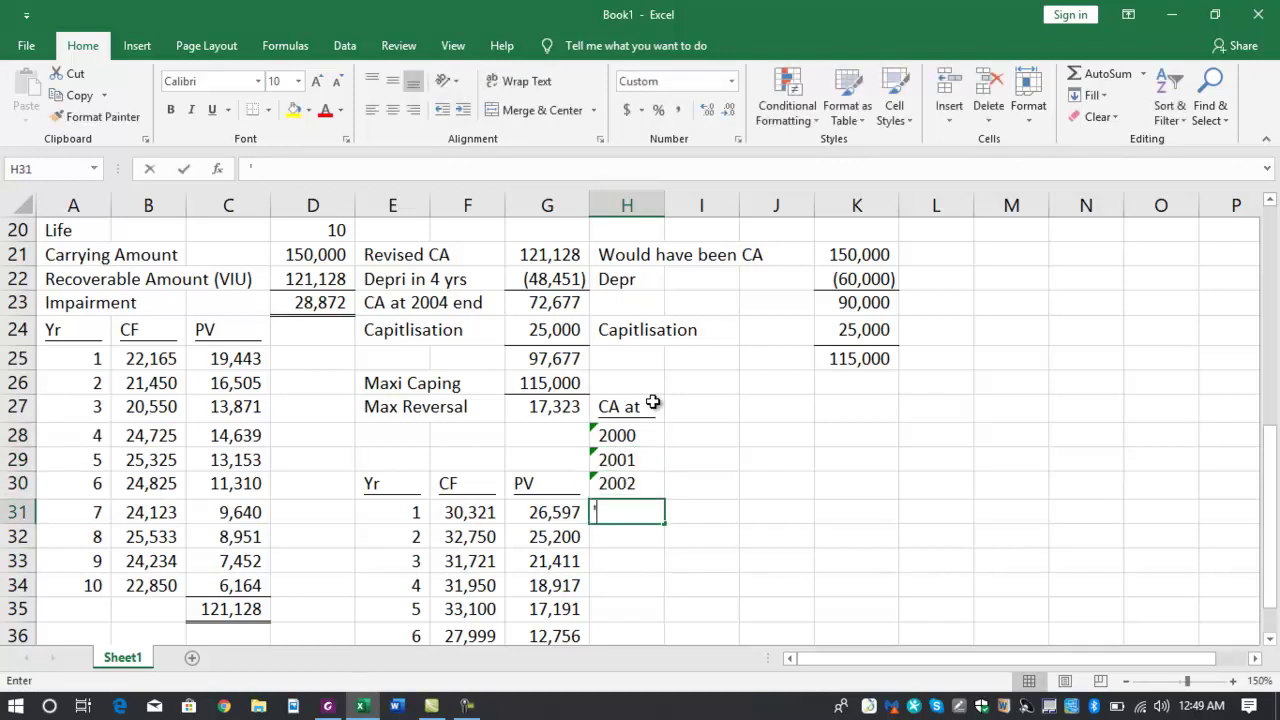
key(Return)
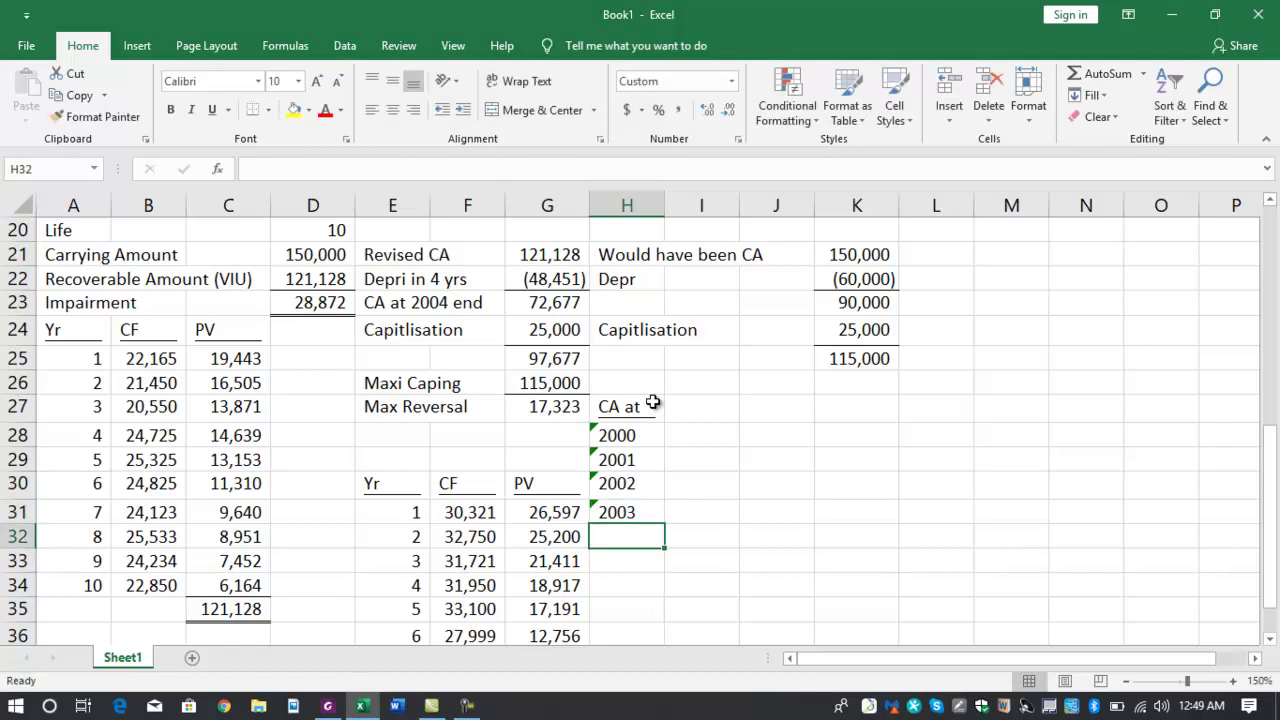
text('2004)
key(Return)
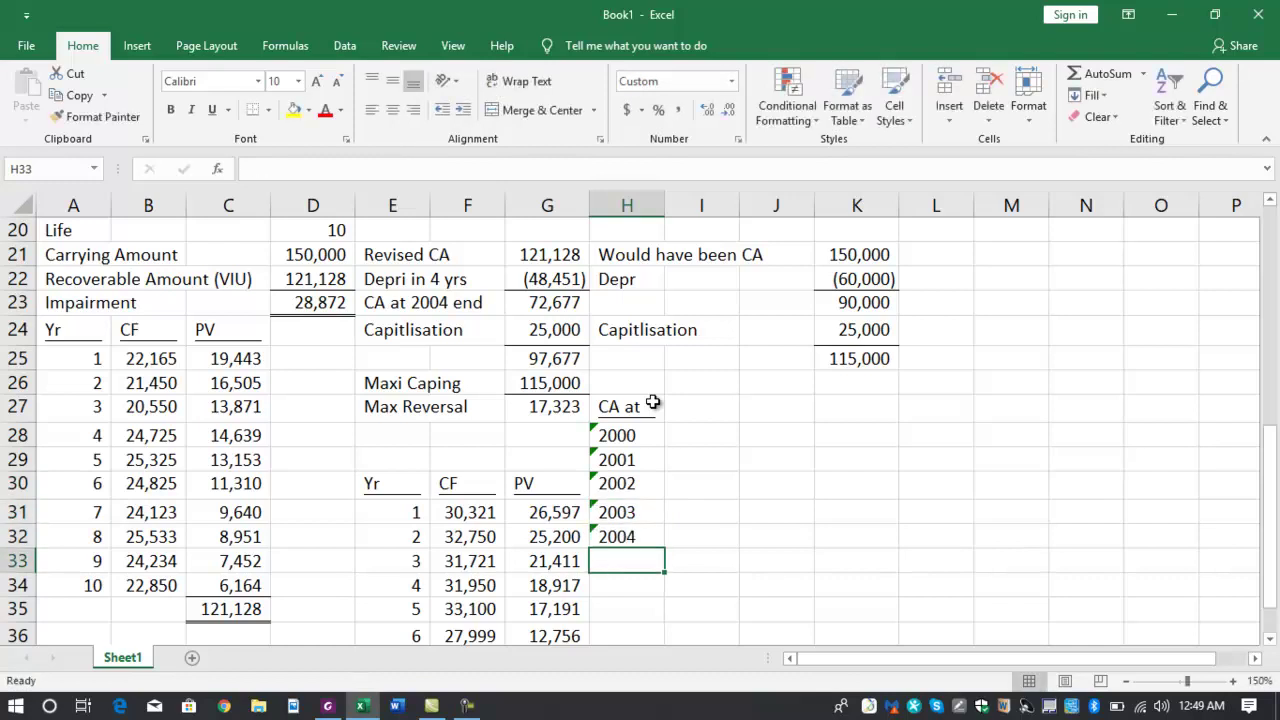
- Link the 2000 carrying amount in I28 to the Recoverable Amount (VIU) in D22
key(Right)
key(Up)
key(Up)
key(Up)
key(Up)
key(Up)
text(+)
key(Up)
key(Up)
key(Left)
key(Left)
key(Left)
key(Left)
key(Up)
key(Up)
key(Left)
key(Up)
key(Up)
key(Return)
text(+)
key(Up)
text(/10)
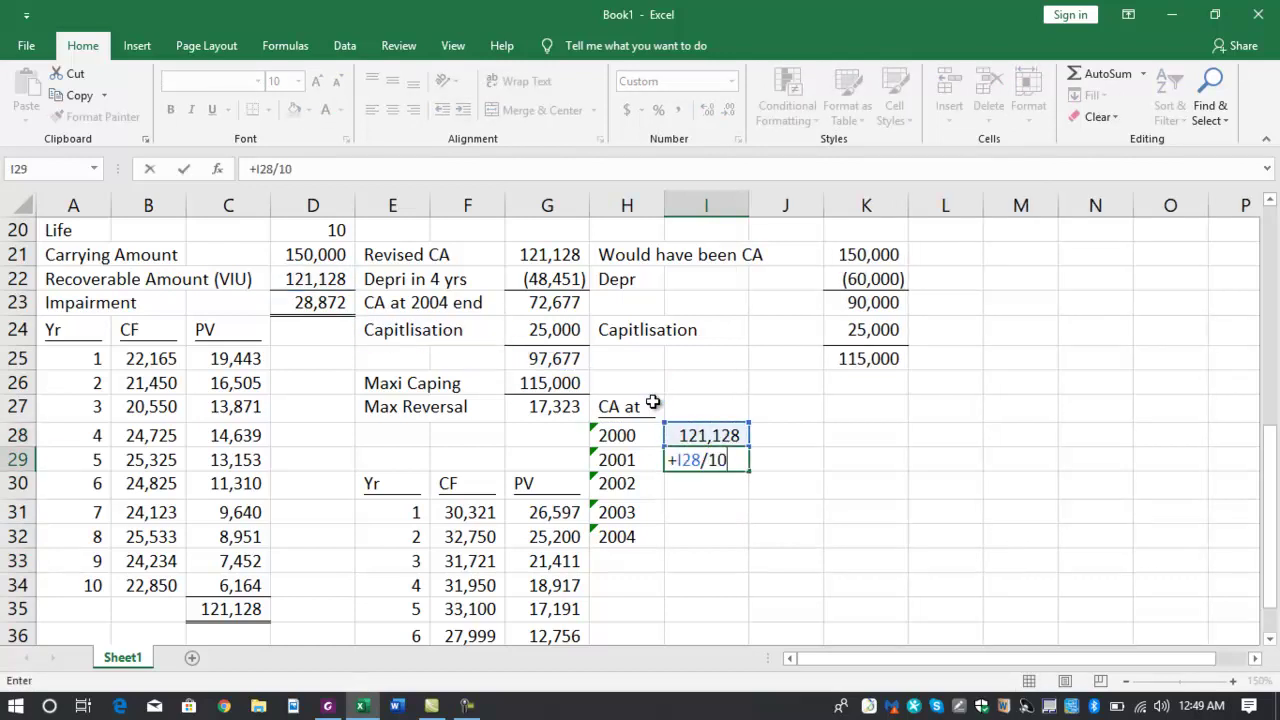
text(*9)
key(Escape)
- Calculate the 2001 carrying amount in I29 as I28 minus I28/10, and show it without decimals
text(+)
key(Up)
text(-)
key(Up)
text(/10)
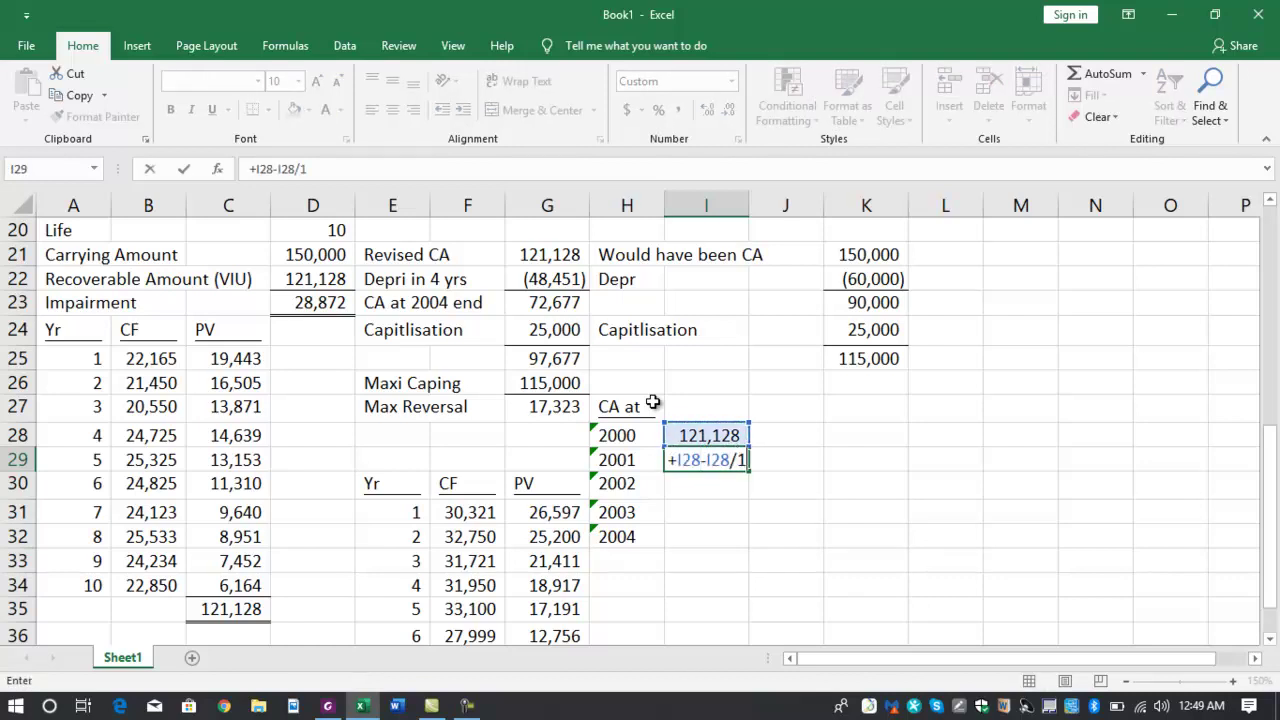
key(Return)
key(Up)
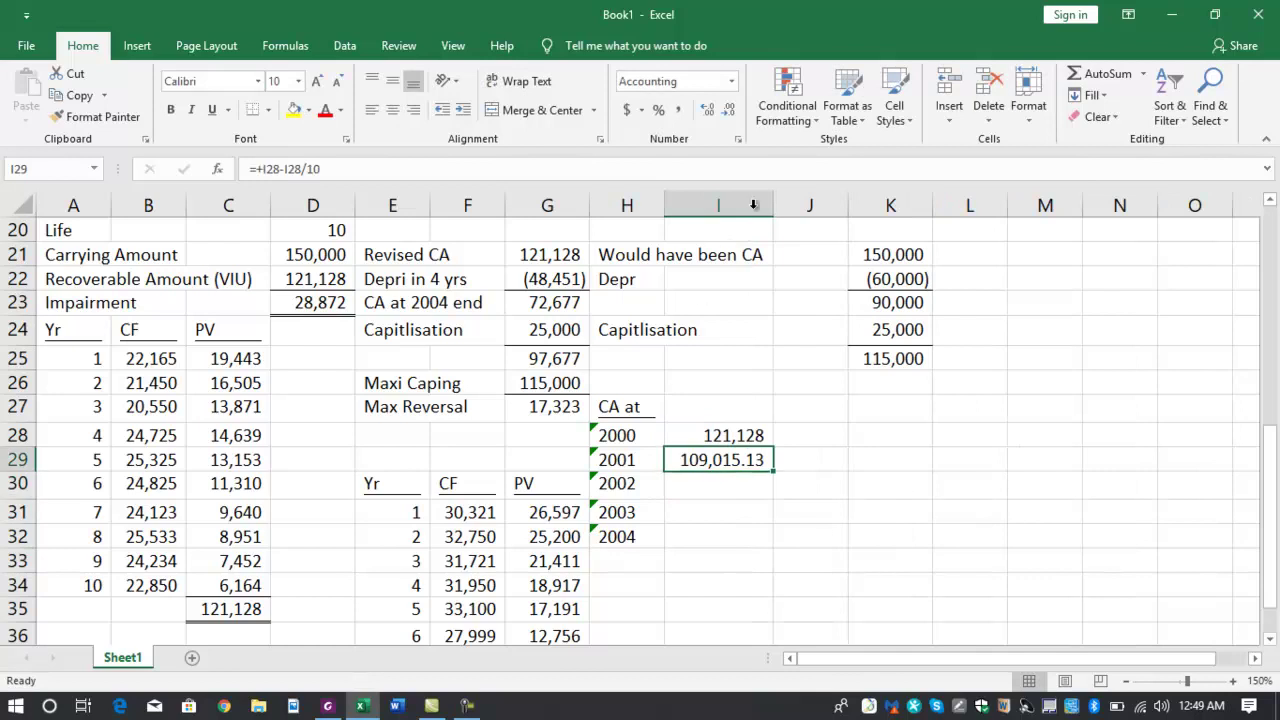
click(729, 110)
click(730, 112)
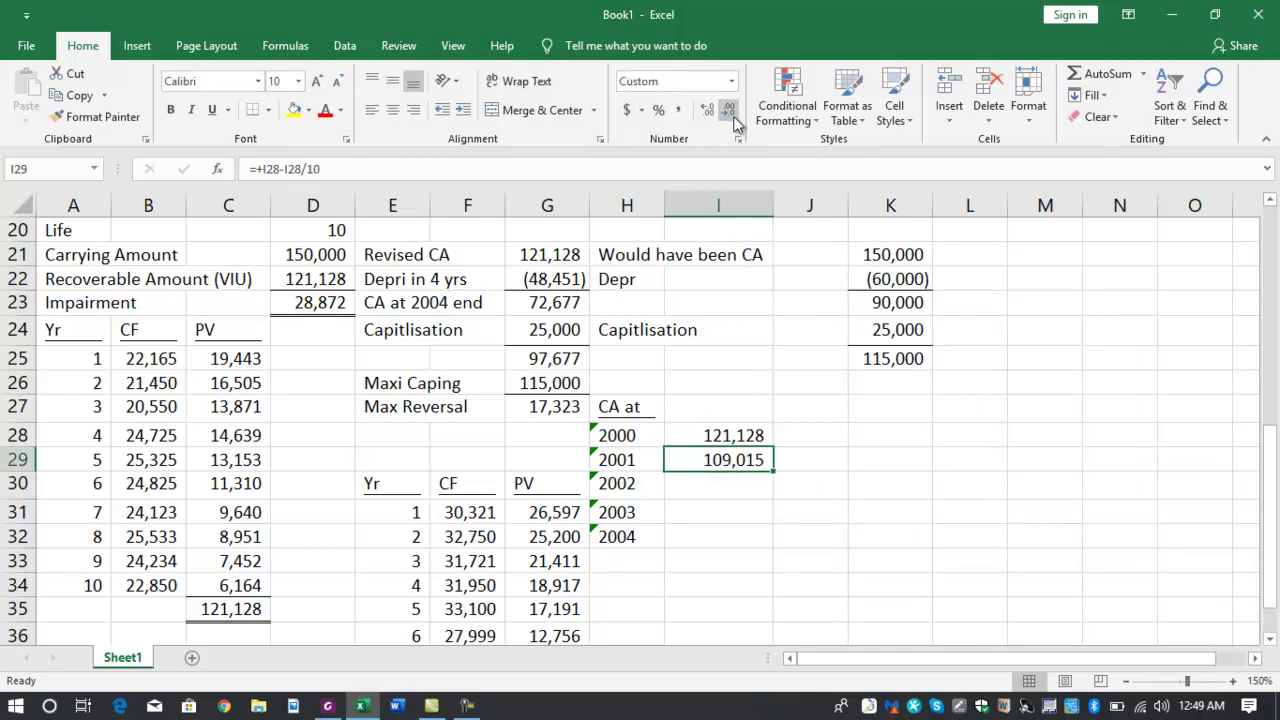
- Copy the 2001 carrying amount formula from I29 down through I30:I32 for 2002 to 2004
key(ctrl+c)
key(Down)
key(ctrl+v)
key(ctrl+c)
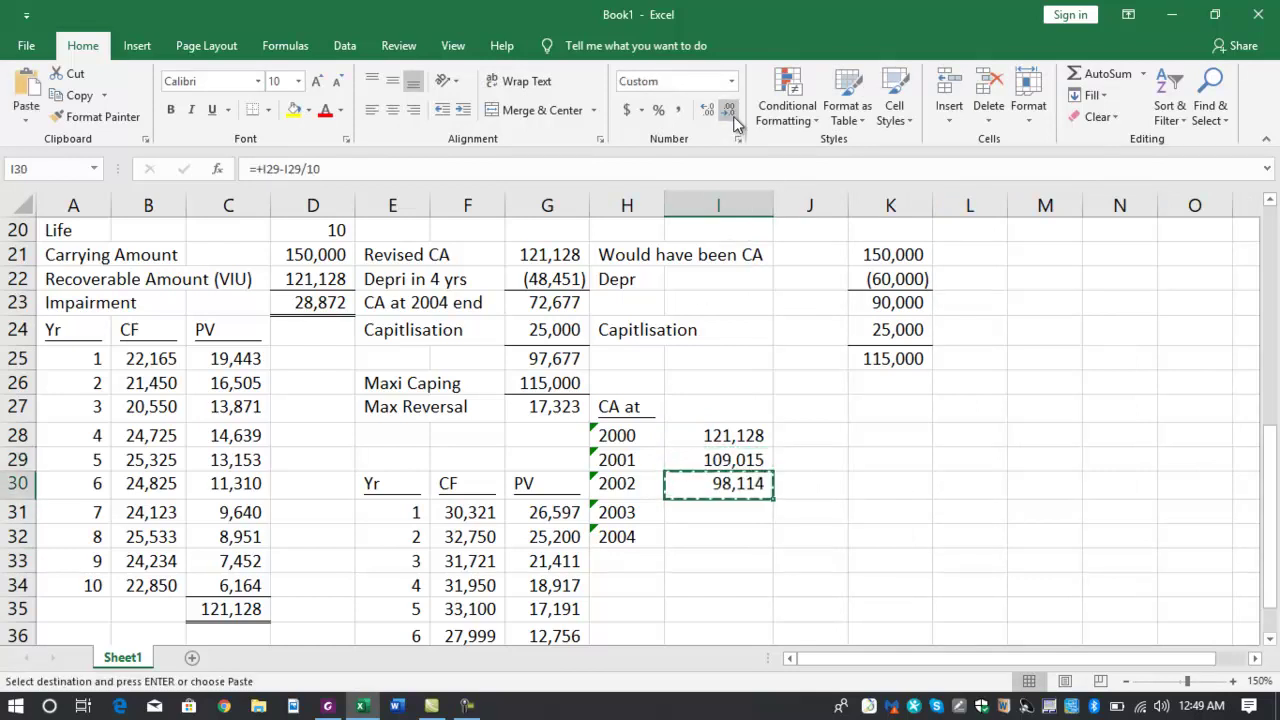
key(Down)
key(ctrl+v)
key(ctrl+c)
key(Down)
key(Return)
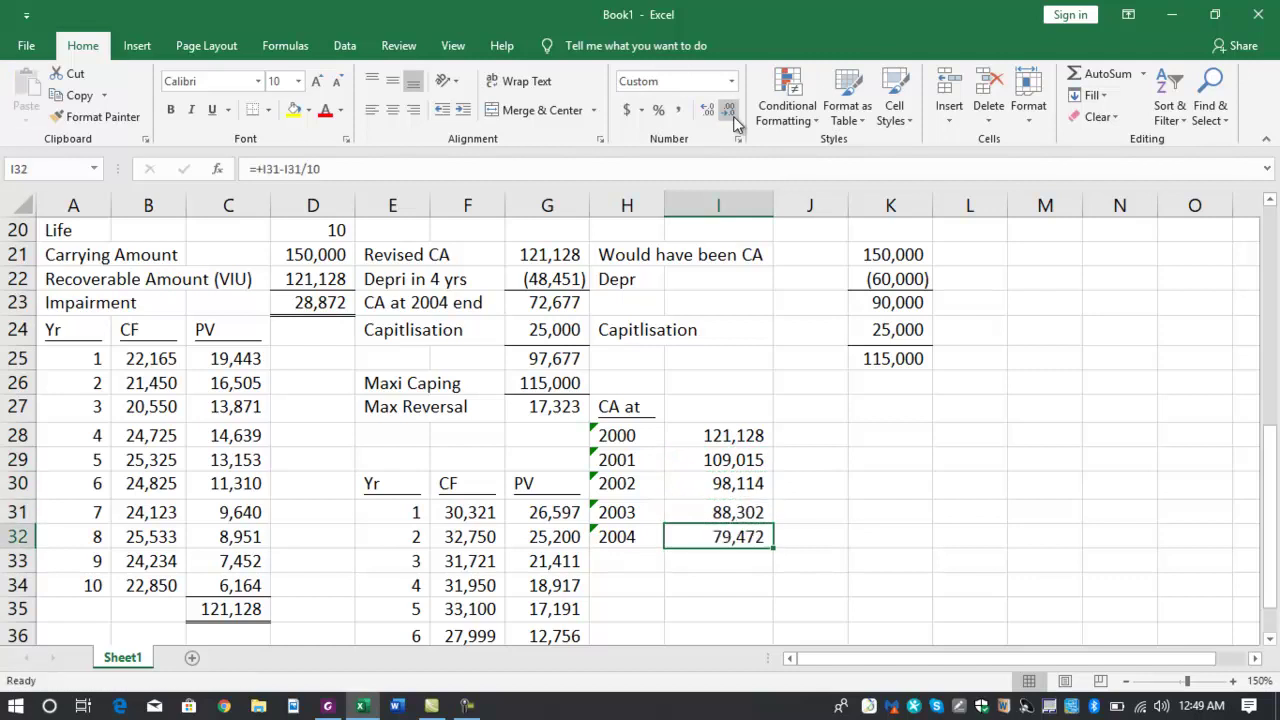
- Examine the carrying amount formulas for 2001 and 2002 in I29 and I30
key(Up)
key(Up)
key(Up)
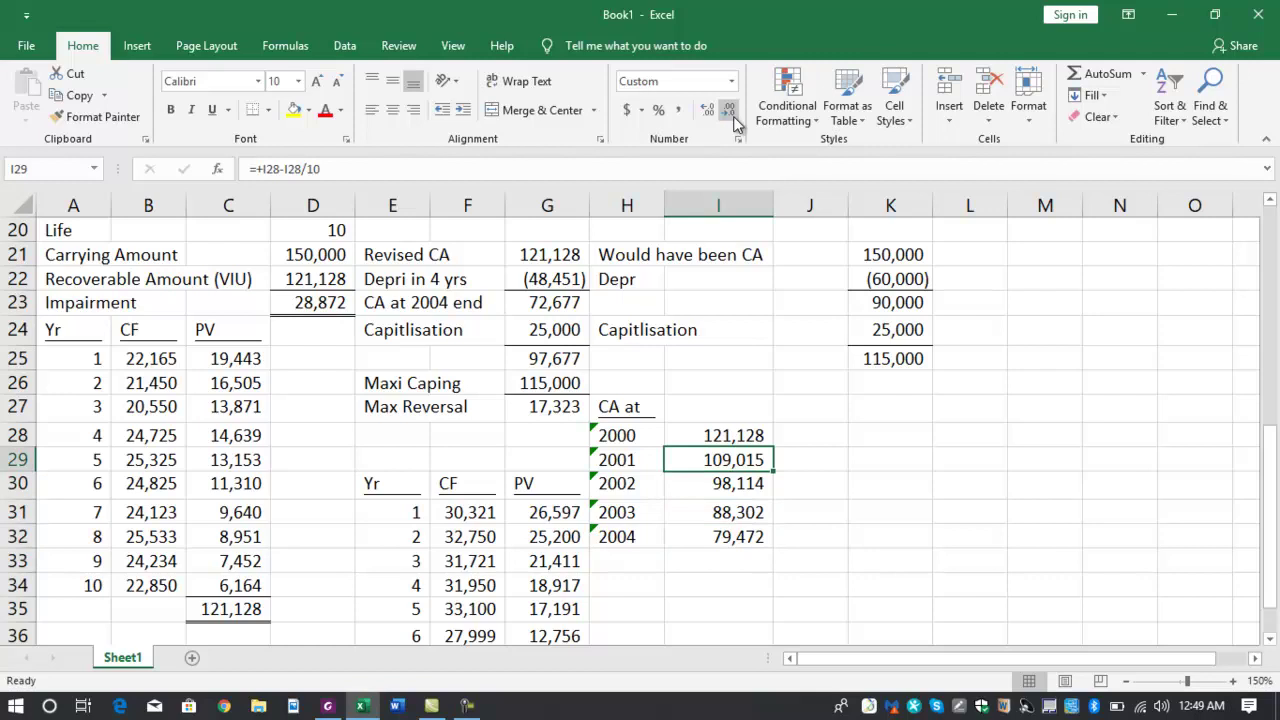
key(F2)
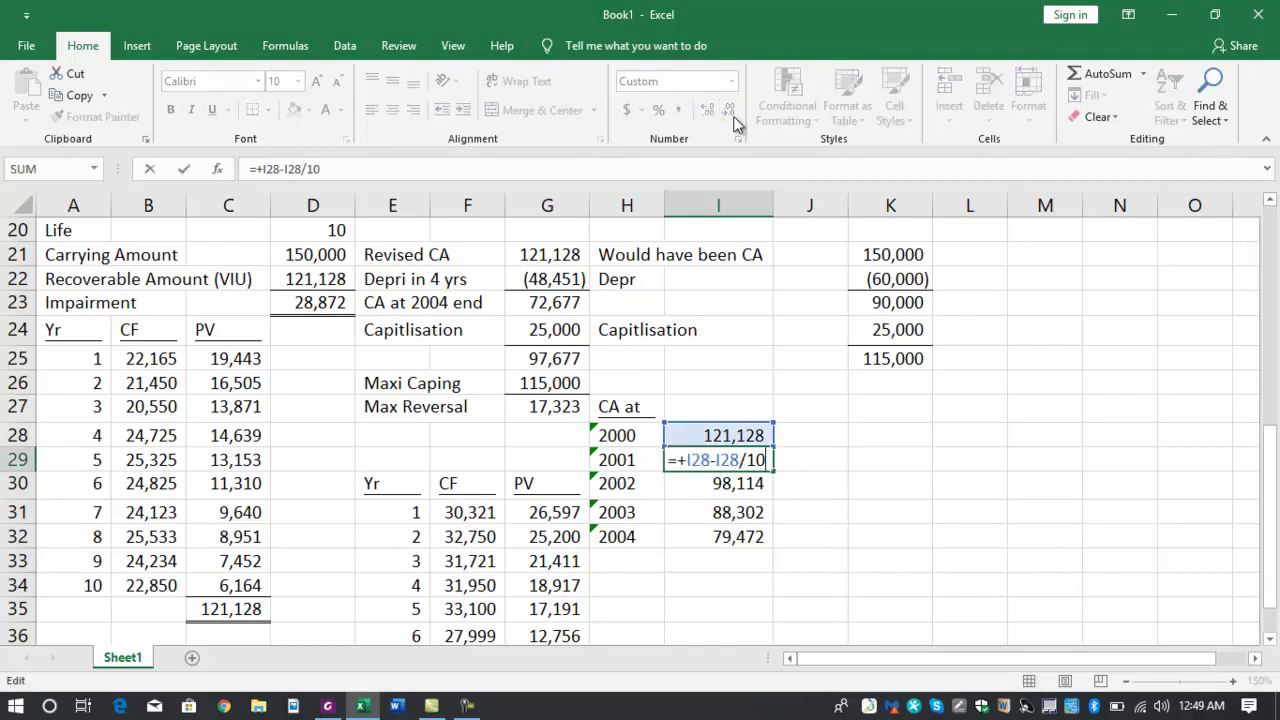
key(Return)
key(F2)
key(Escape)
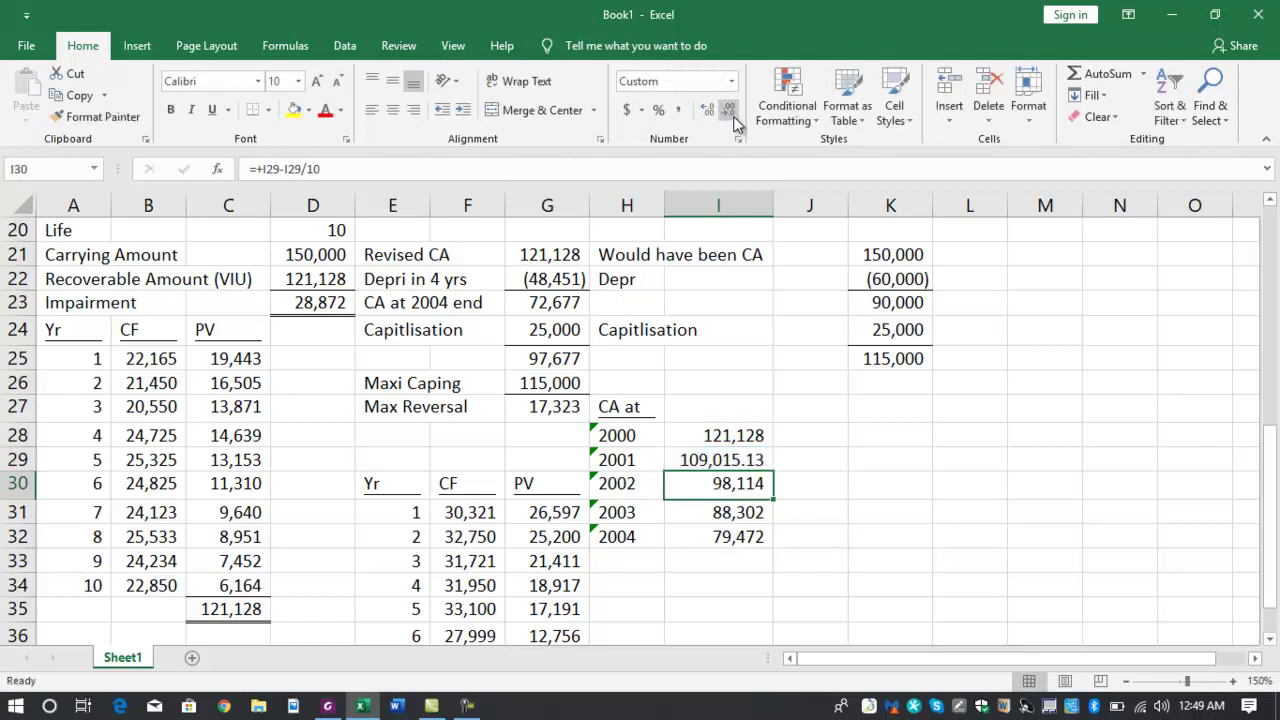
- Re-enter the 2001 carrying amount in I29 as I28 minus I28/10
key(Up)
text(+)
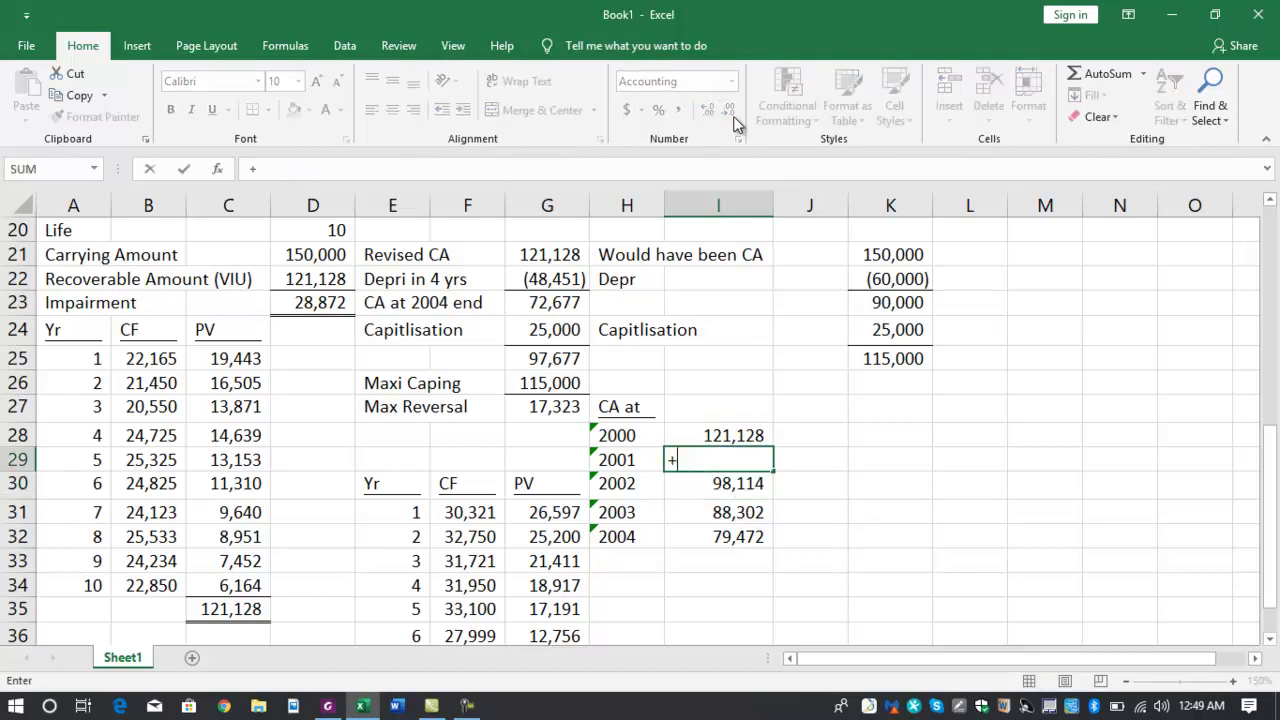
key(Up)
text(-)
key(Up)
text(/10)
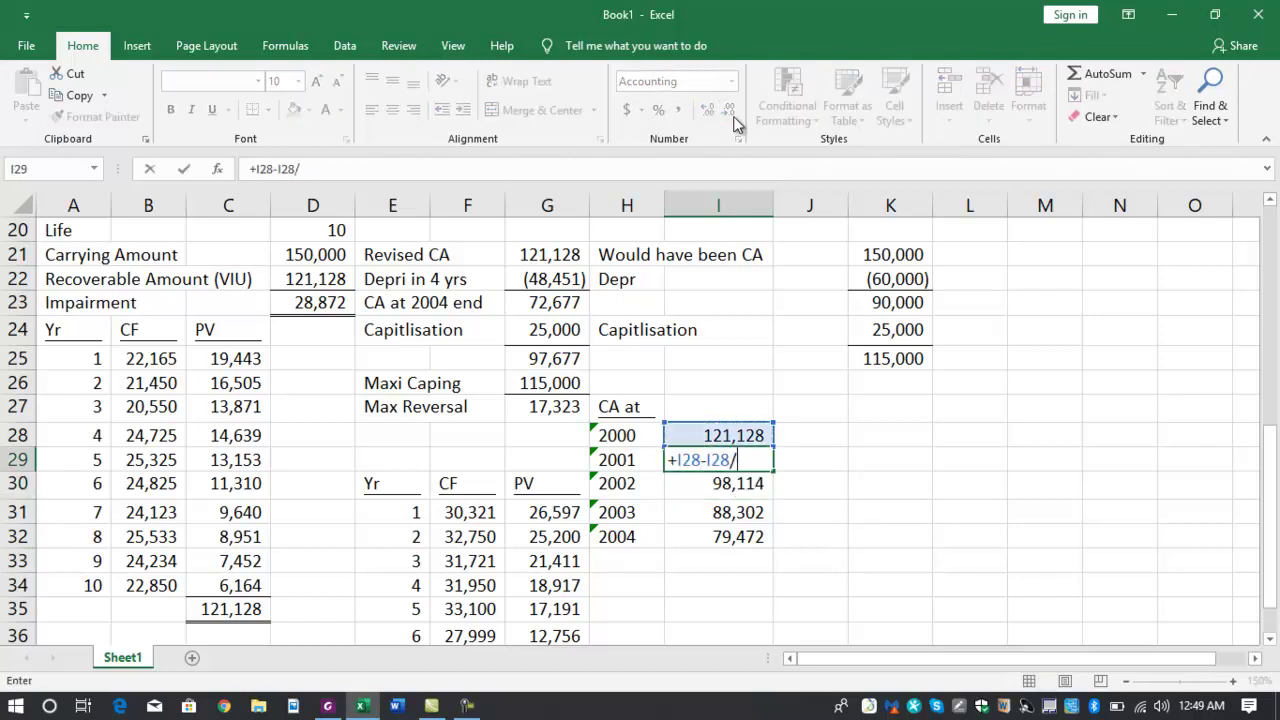
key(Return)
- Calculate the 2002 carrying amount in I30 as I29 minus I28/10
text(+)
key(Up)
text(-)
key(Up)
key(Up)
text(/10)
key(Return)
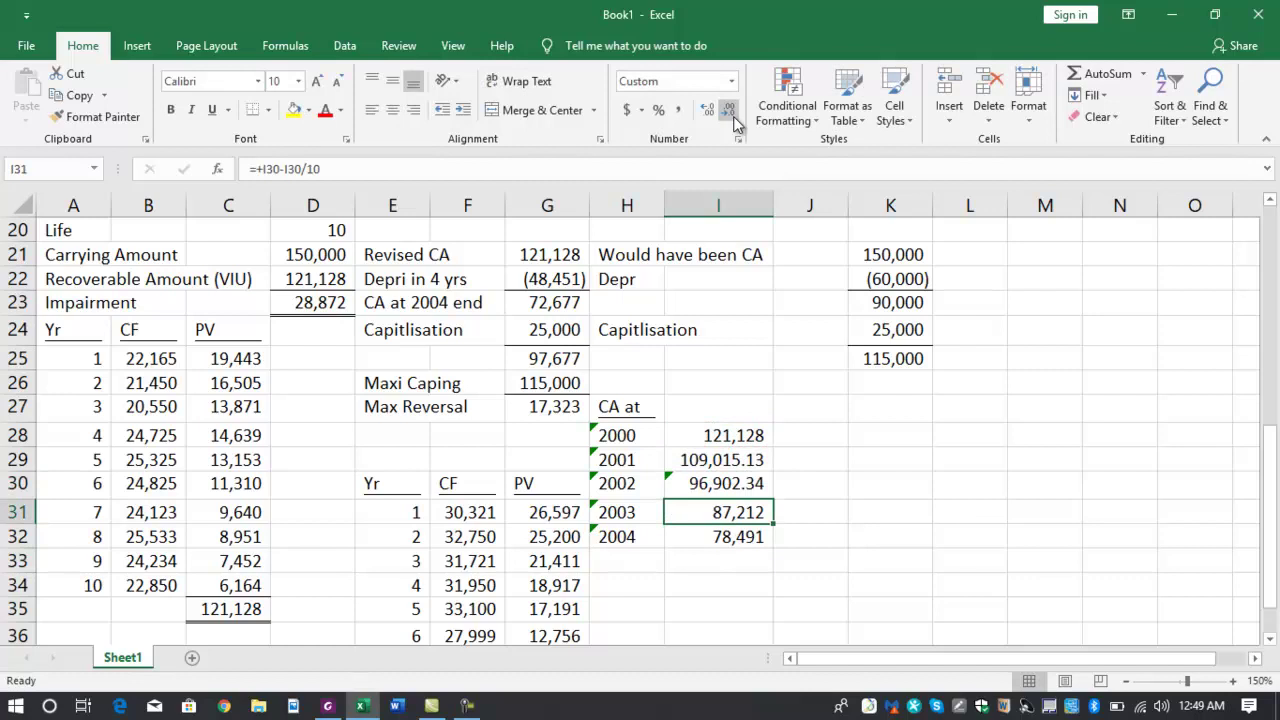
- Make the I28 reference absolute in the 2002 formula, so I30 reads =+I29-$I$28/10
key(Up)
key(Up)
key(Delete)
key(Down)
key(F2)
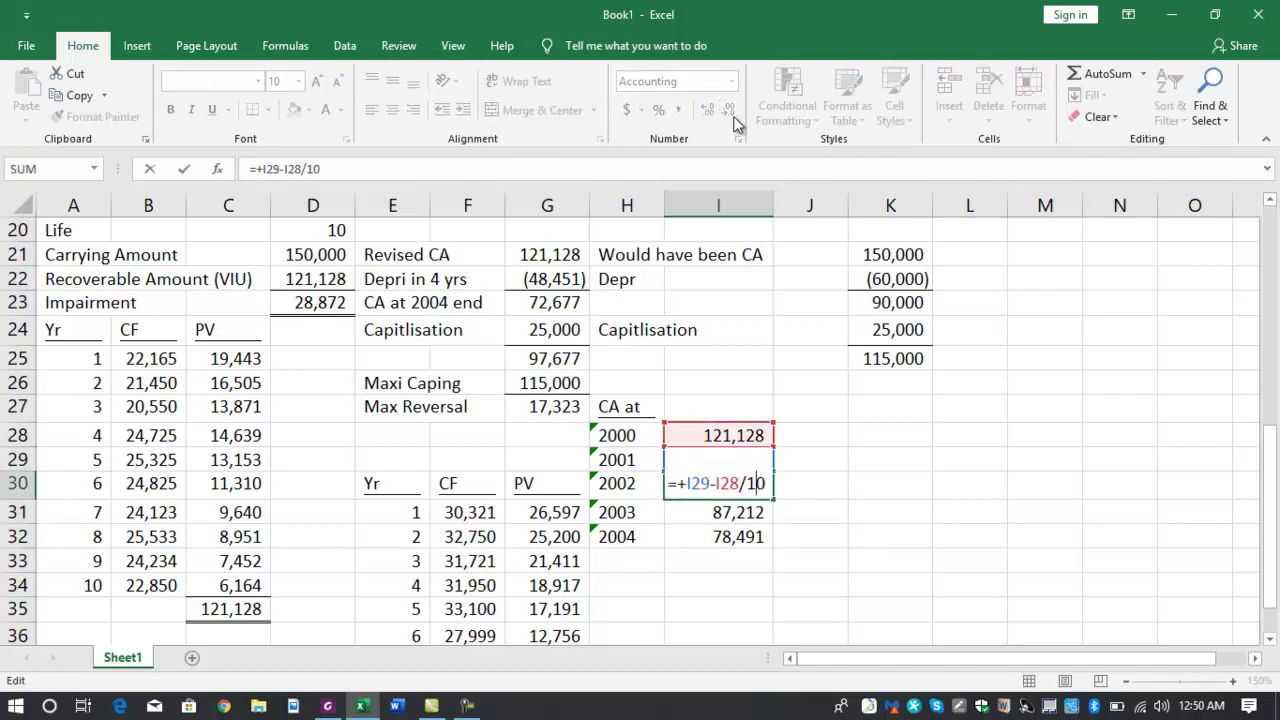
key(Return)
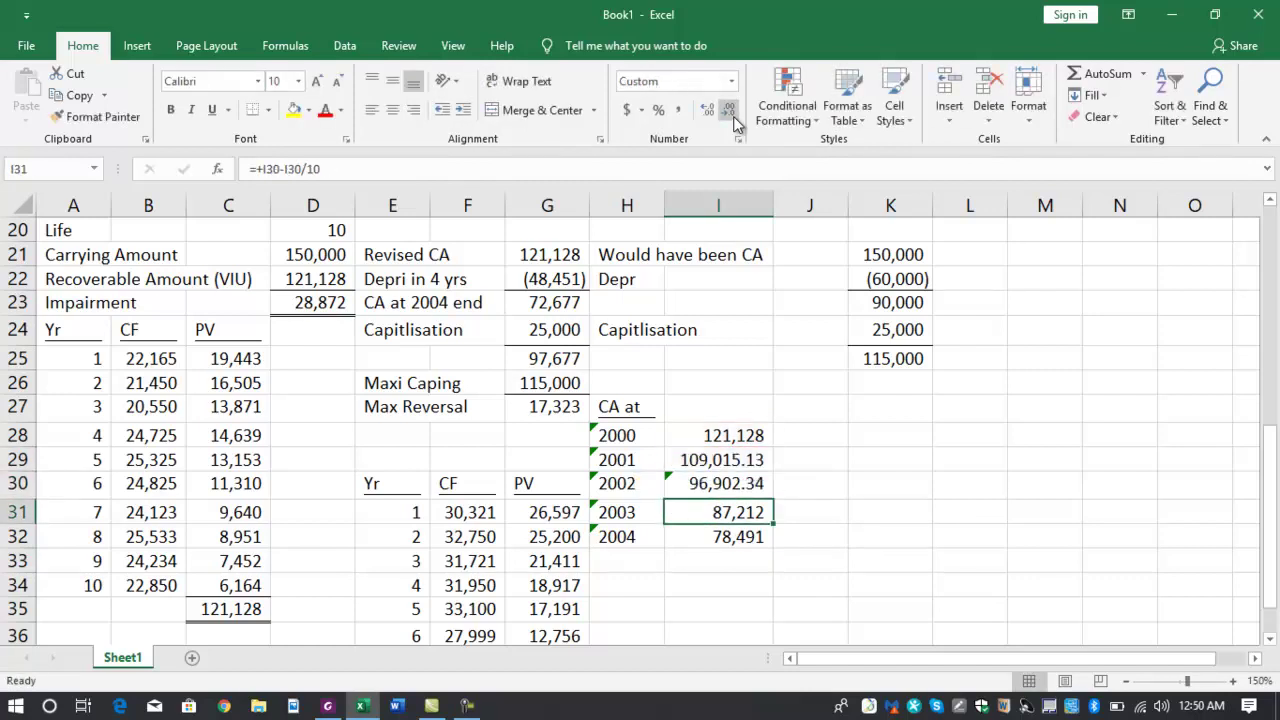
- Fill the 2002 carrying amount formula down to I31 and I32, and check the references in the filled formulas
key(ctrl+d)
key(Down)
key(ctrl+d)
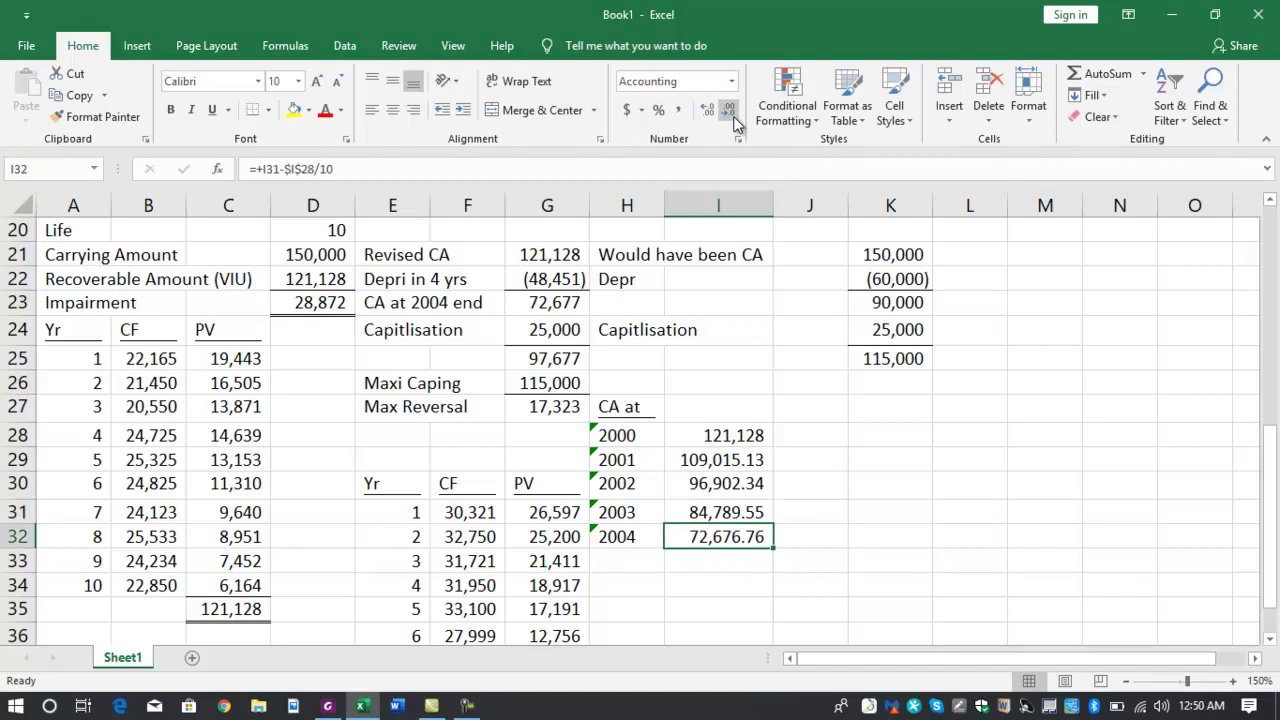
key(Up)
key(Up)
key(Up)
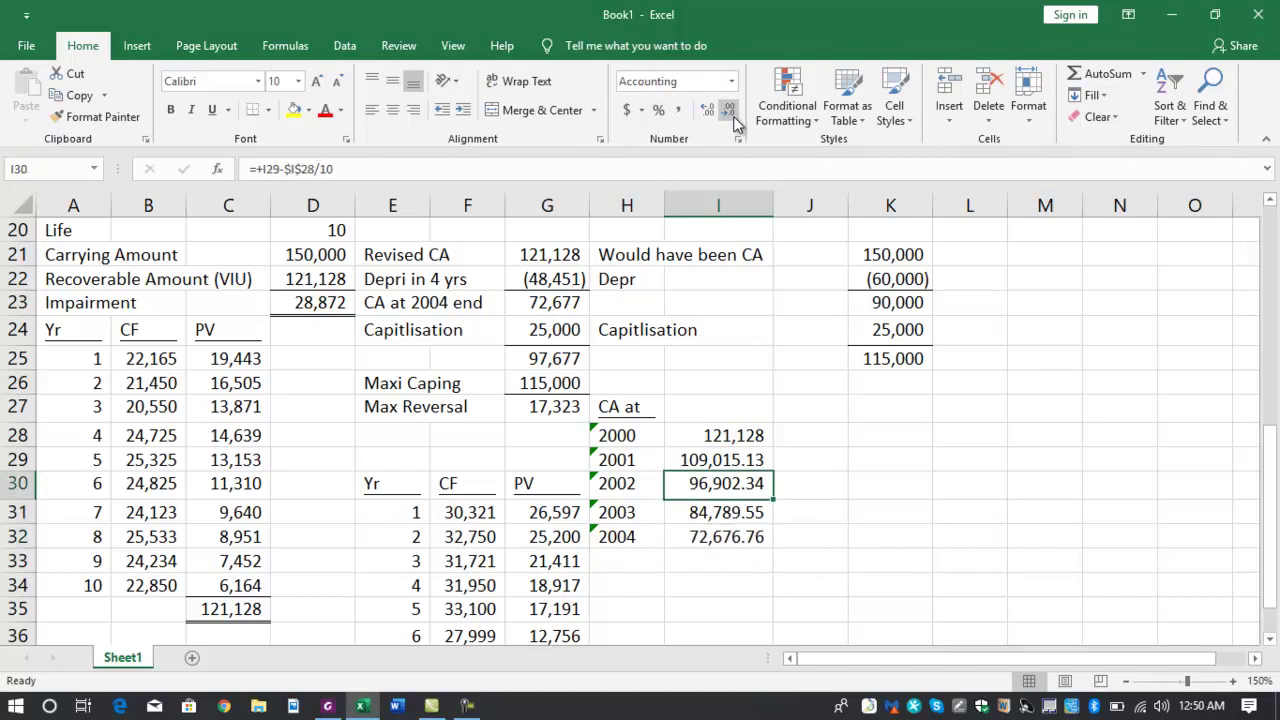
key(Down)
key(Down)
key(Down)
key(Down)
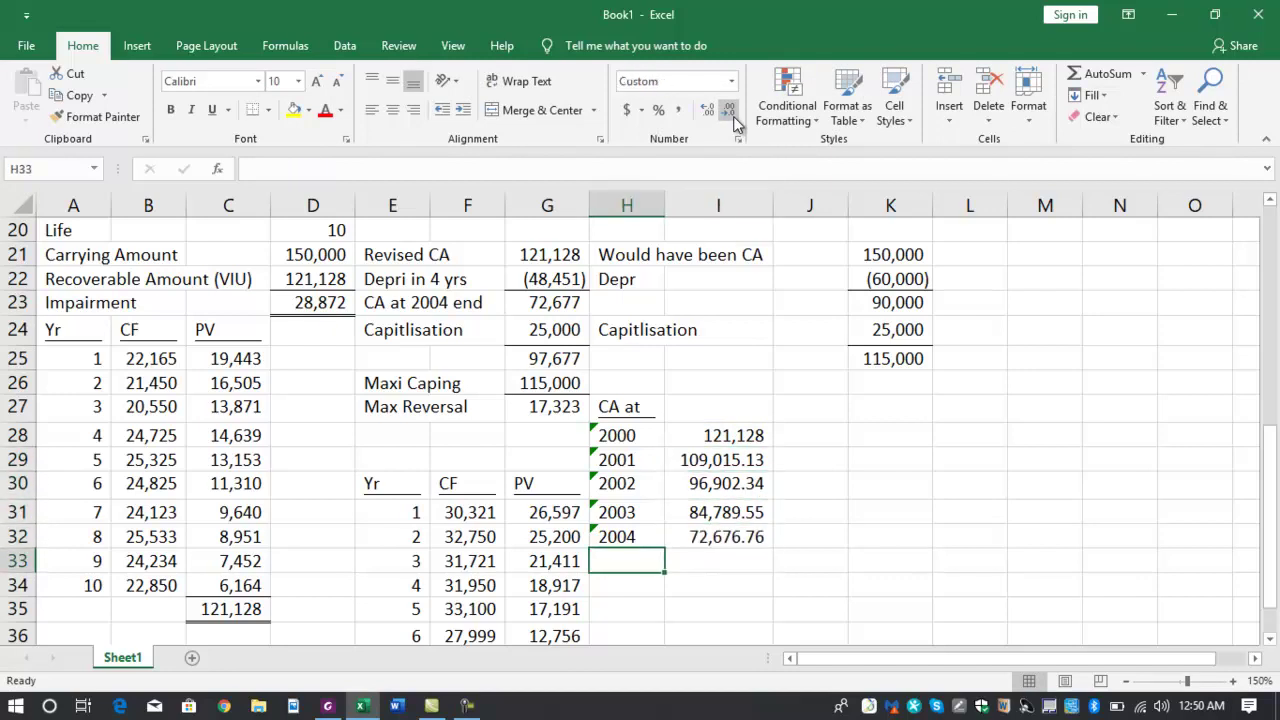
- Replace the 2004 carrying amount in I32 with a link to the Maxi Caping amount in G26
key(Up)
text(+)
key(Left)
key(Up)
key(Left)
key(Up)
key(Up)
key(Up)
key(Up)
key(Up)
key(Return)
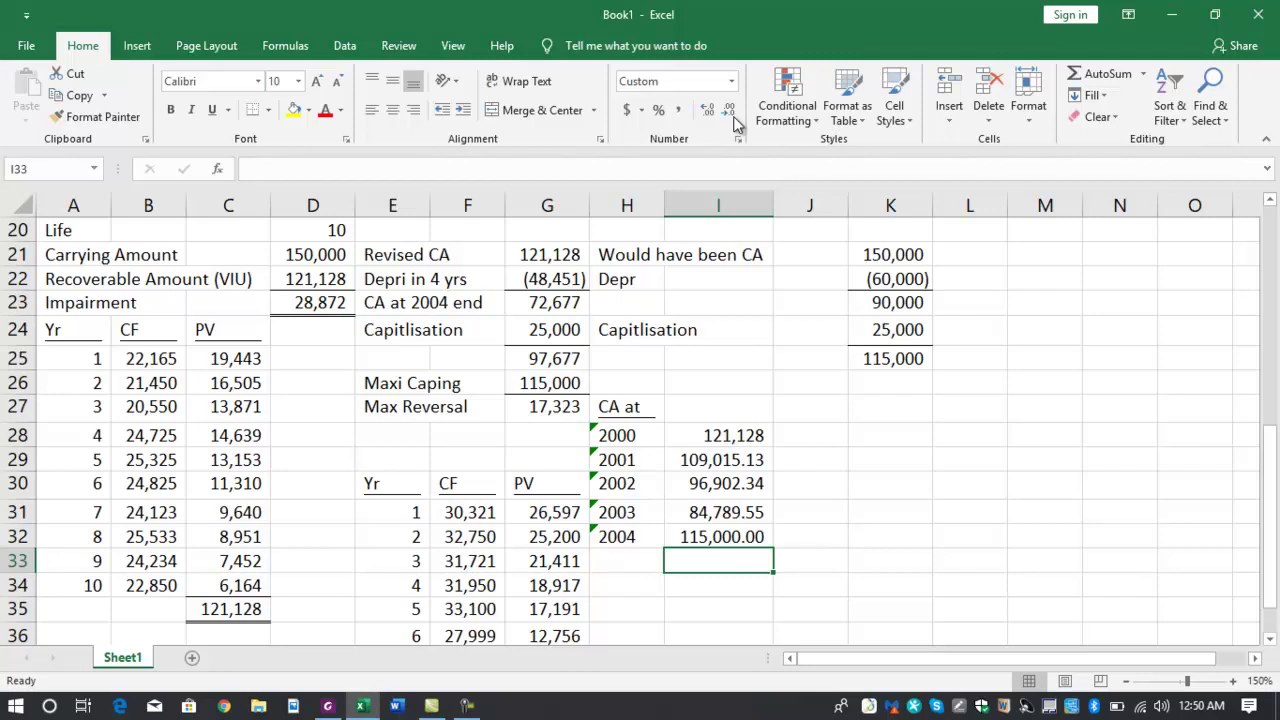
- Check the total of the revised cash flows' present values in G37
key(Down)
key(Down)
key(Down)
key(Down)
key(Down)
key(Up)
key(Left)
key(Left)
key(Up)
key(Down)
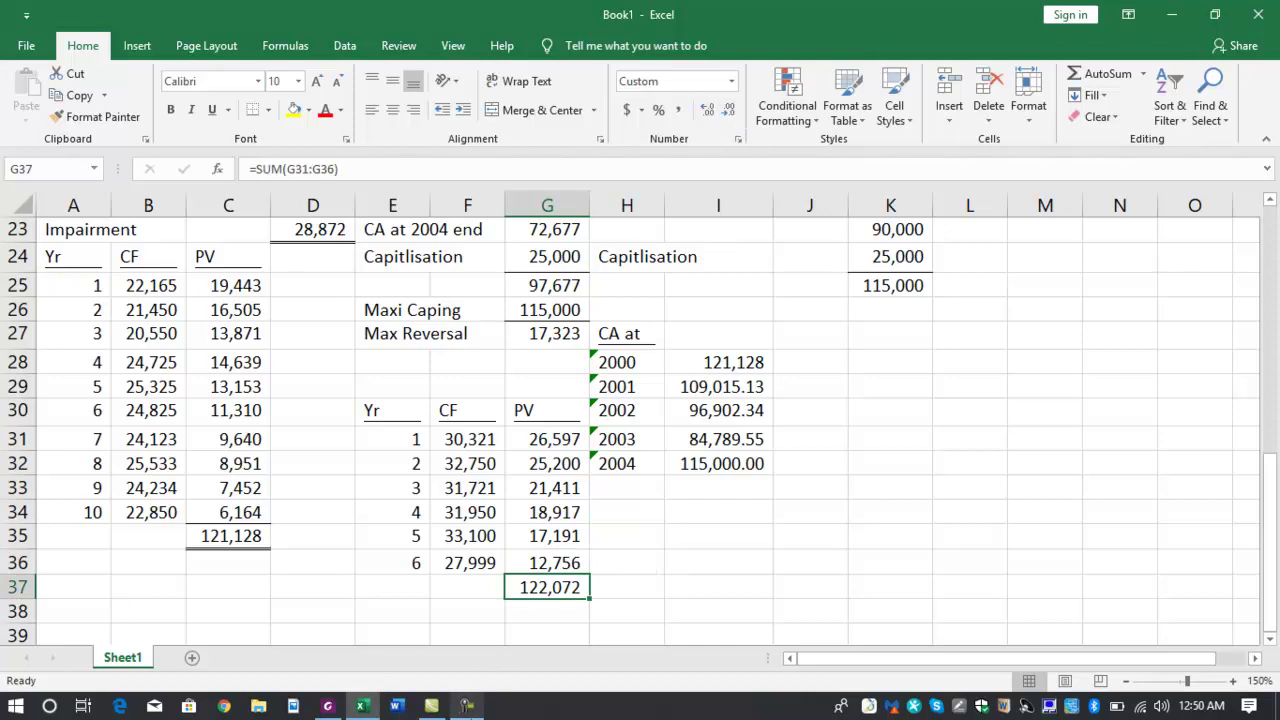